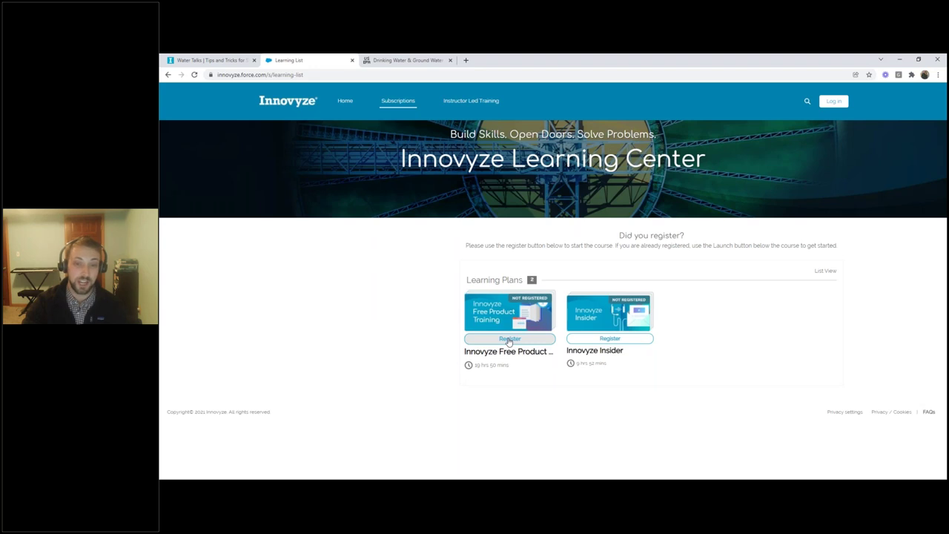
Step: Register for the Innovyze Free Product Training and log in with the account username and password
click(508, 339)
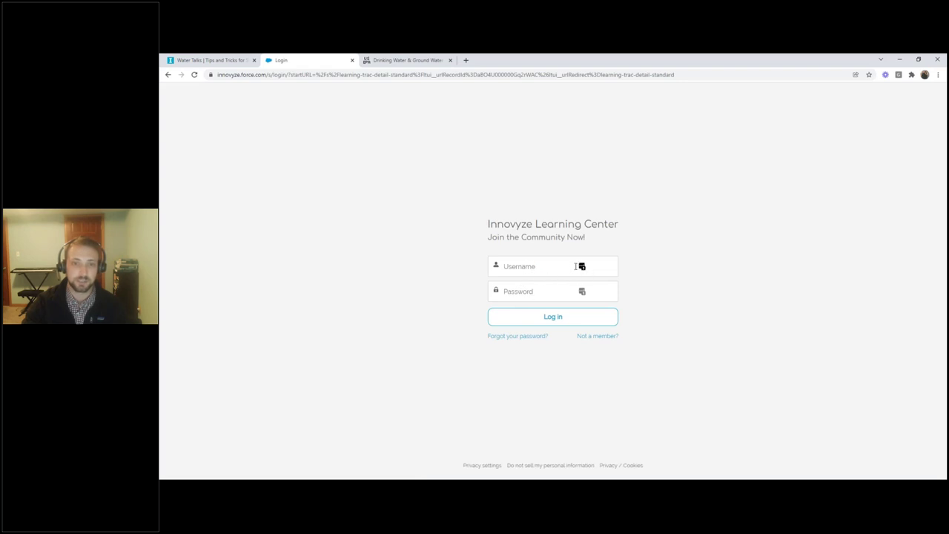
click(541, 270)
key(Tab)
text(*********)
key(Return)
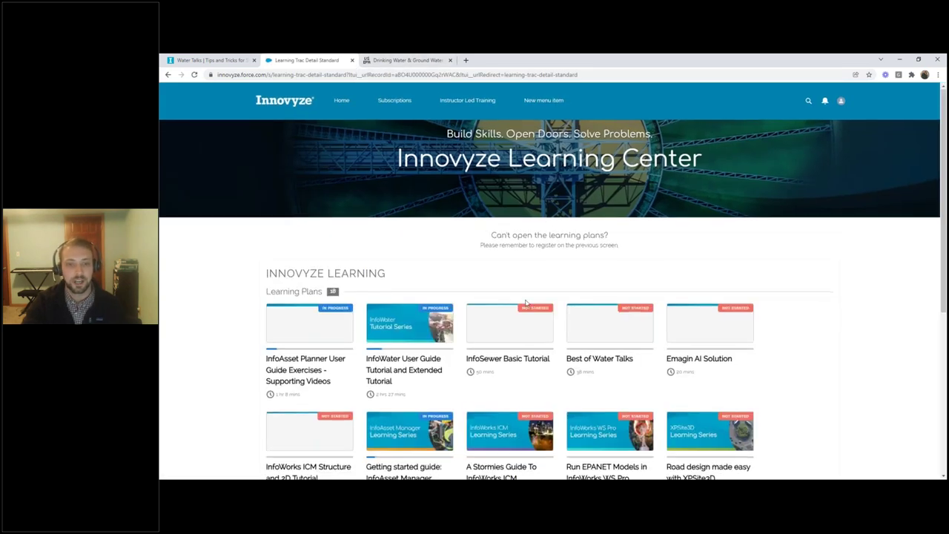
Step: Scroll down through the list of learning plans and their progress statuses
scroll(667, 260, down, 1)
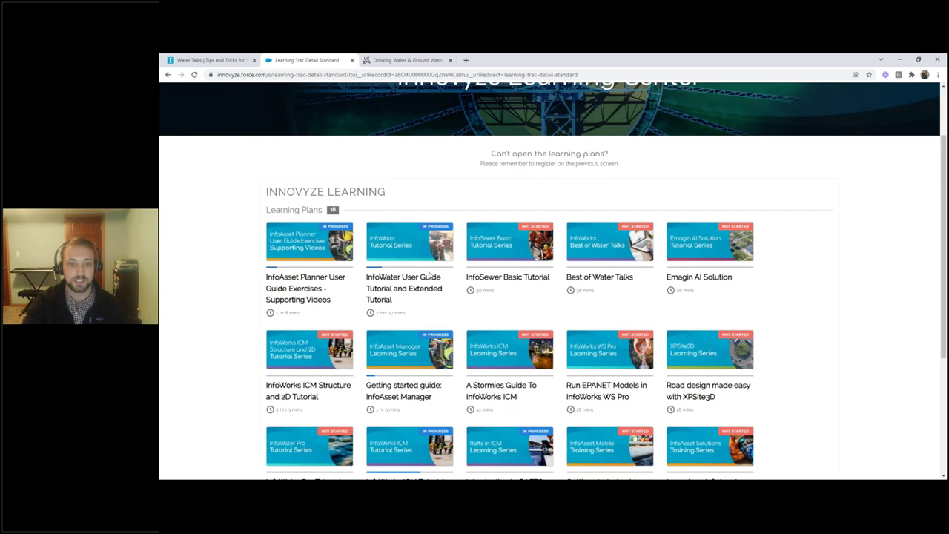
scroll(438, 267, down, 2)
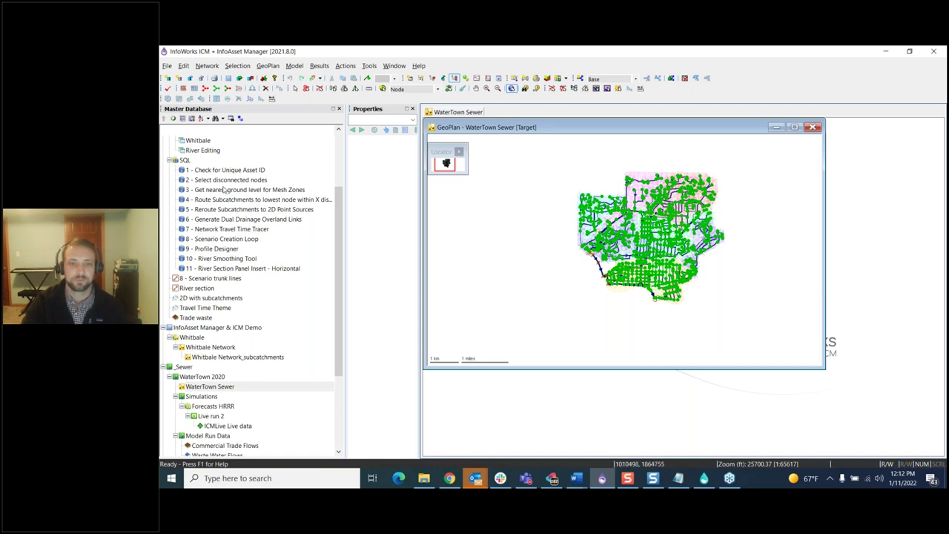
mouse_move(220, 171)
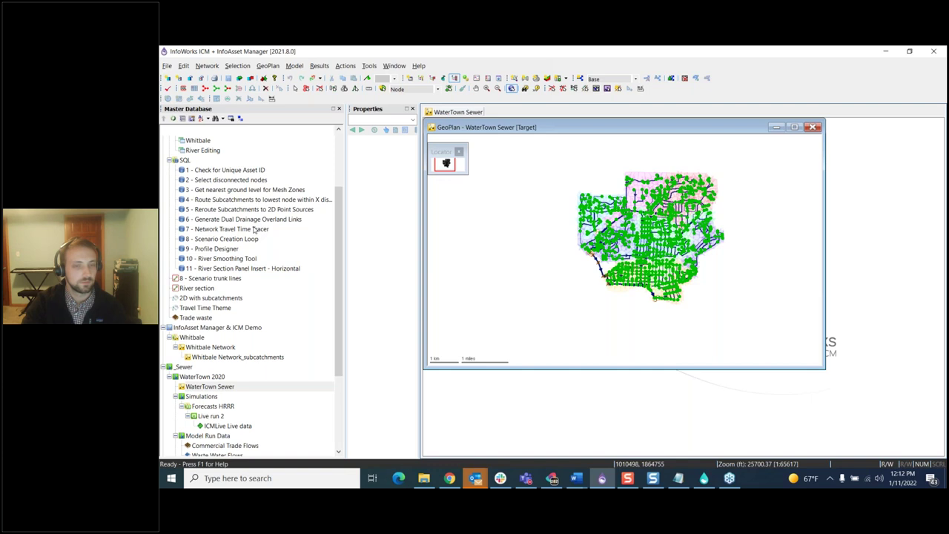
mouse_move(255, 230)
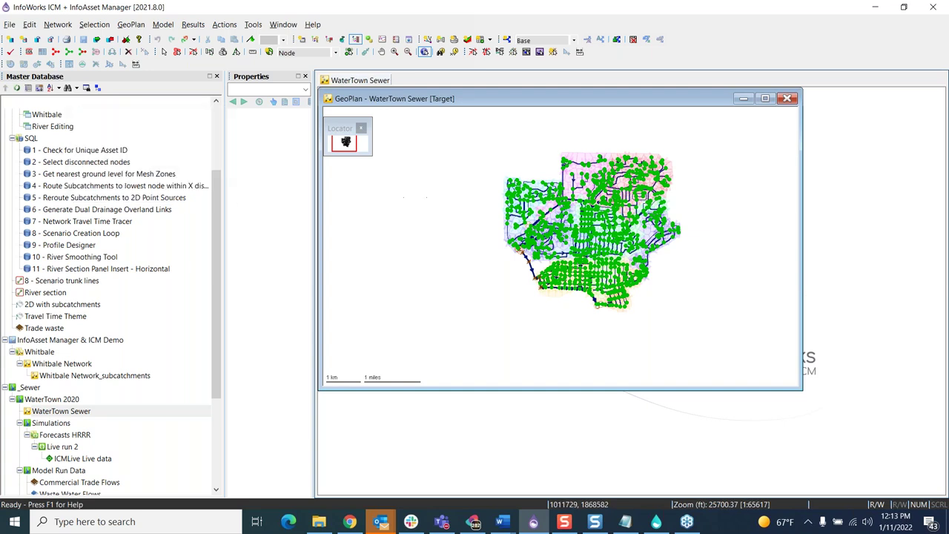
Step: Open the '1 - Check for Unique Asset ID' query, move it beside the tree, and run it
double_click(80, 153)
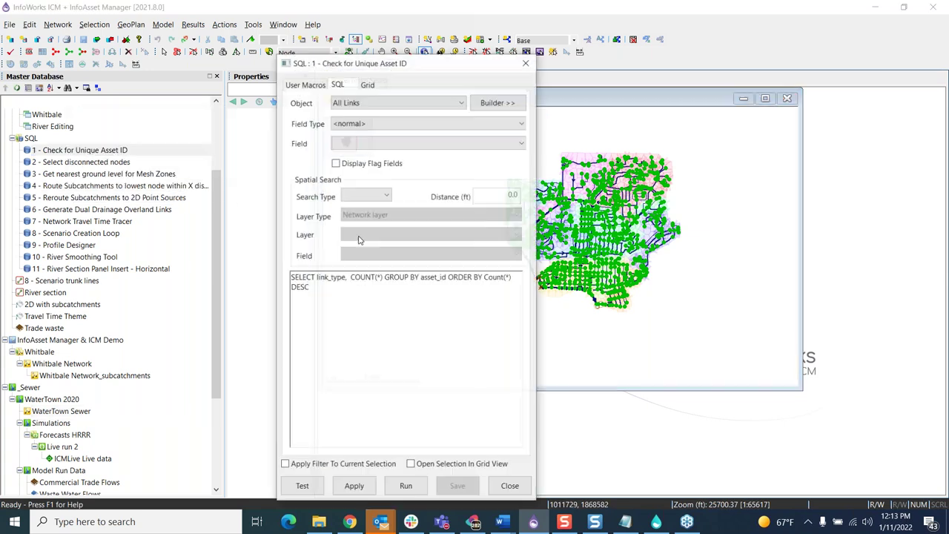
drag(407, 67, 249, 68)
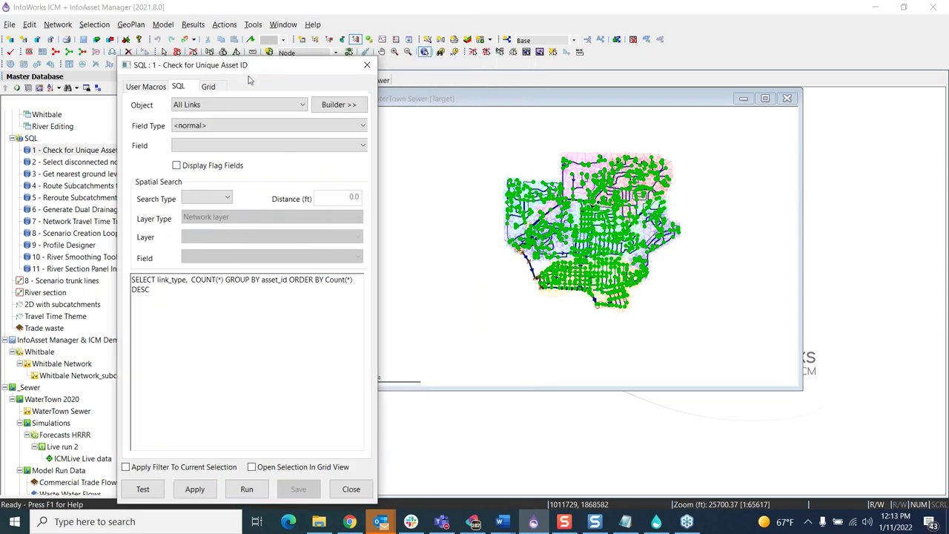
click(252, 148)
click(138, 280)
click(251, 489)
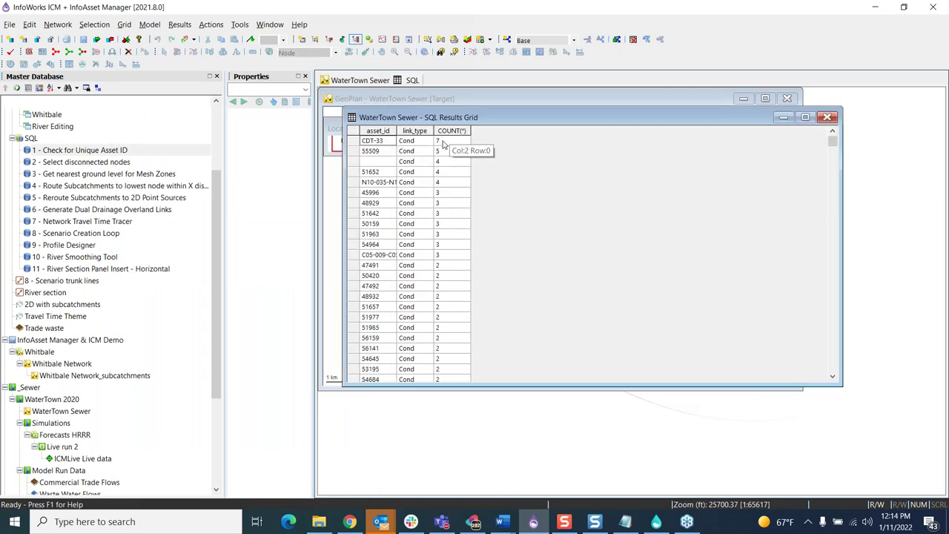
Step: Review the asset ID counts such as 50420, close the query, and minimize the results grid
click(111, 149)
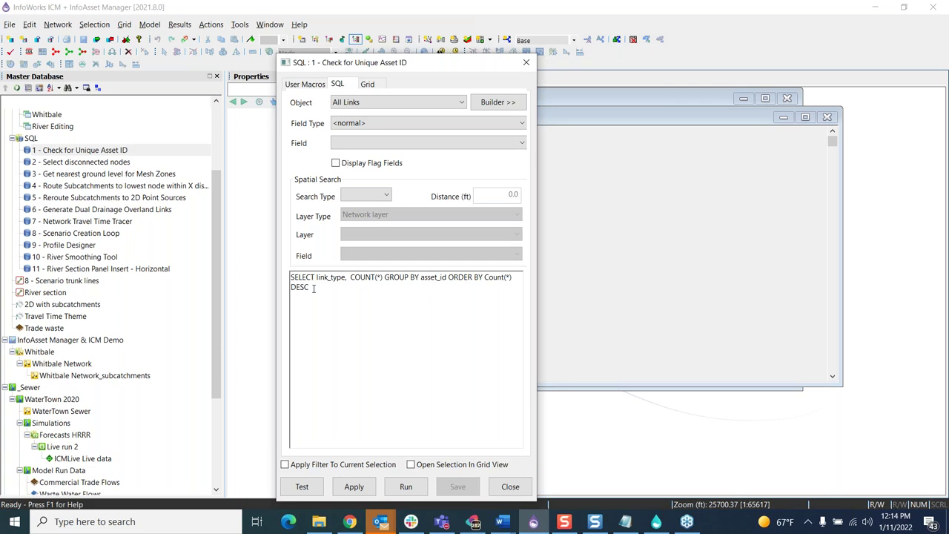
click(509, 487)
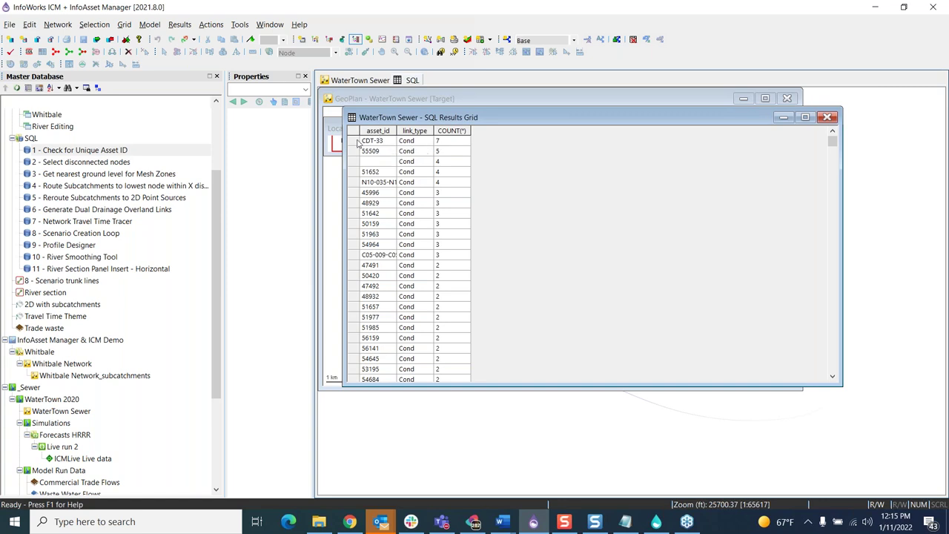
click(353, 276)
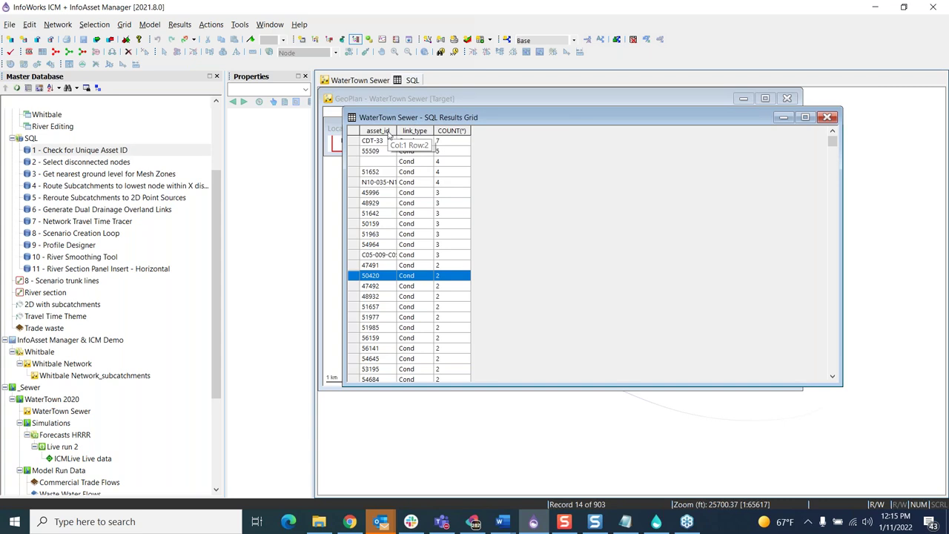
drag(389, 119, 320, 227)
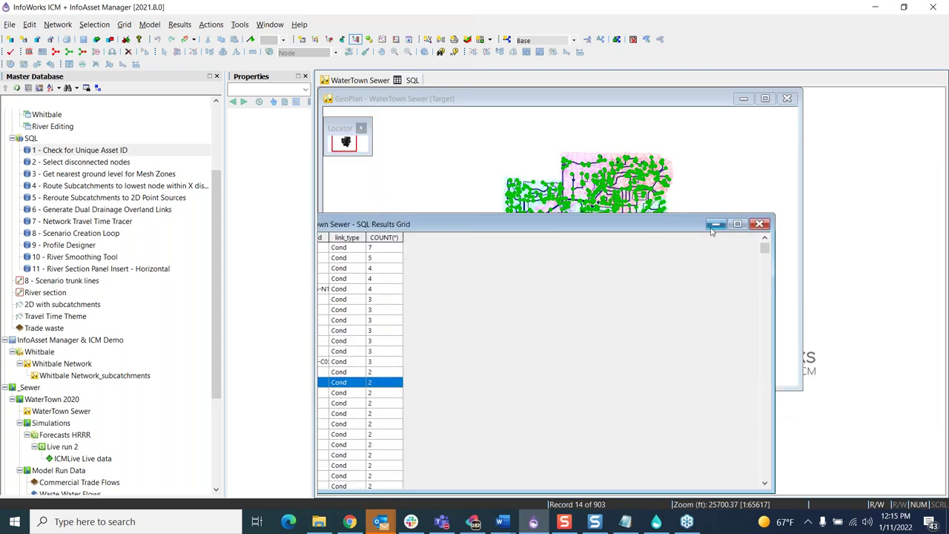
click(713, 226)
scroll(640, 153, up, 2)
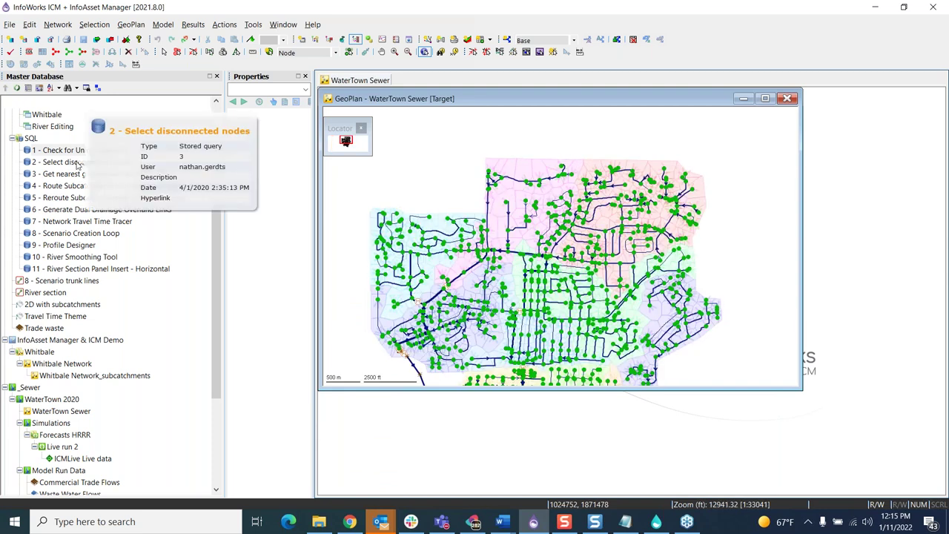
Step: Open the '2 - Select disconnected nodes' query and move its window aside from the map
double_click(77, 165)
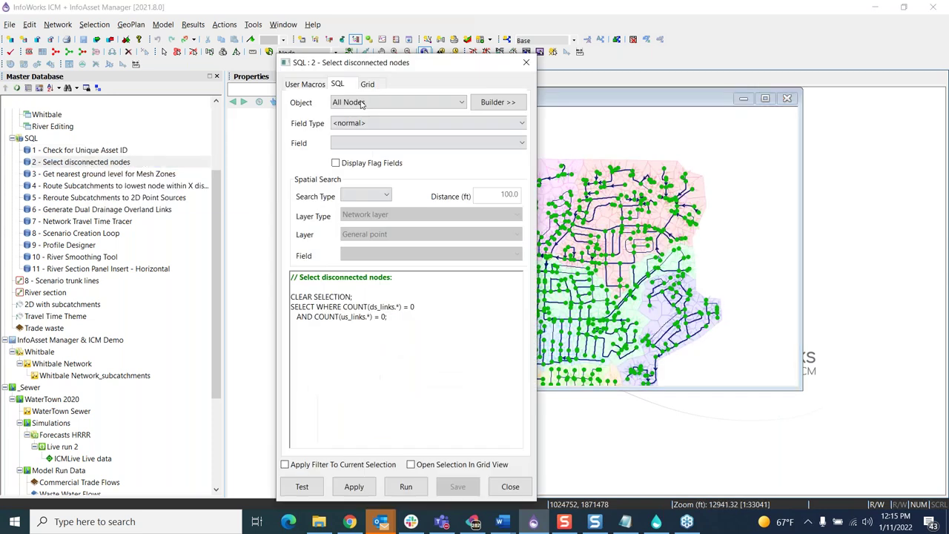
drag(385, 71, 254, 101)
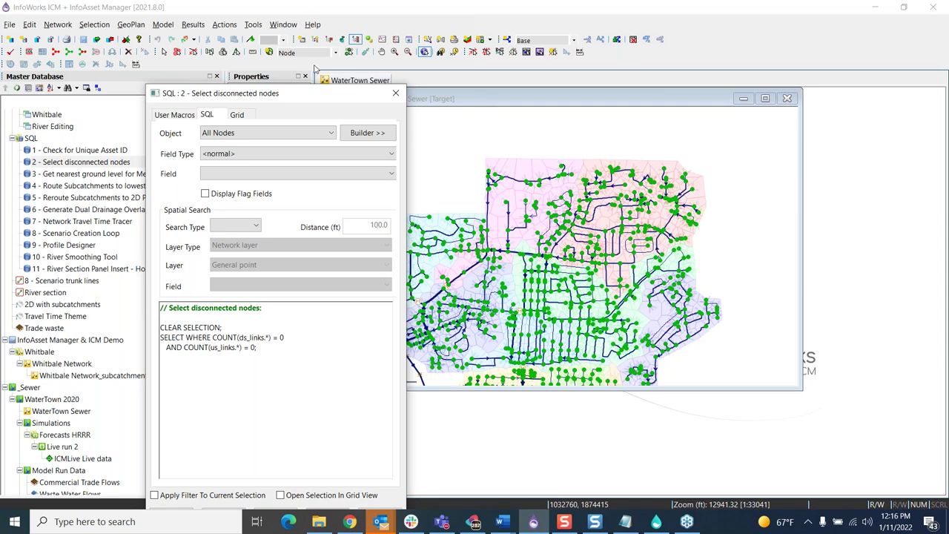
Step: Add a new unconnected manhole north-west of the network and run the disconnected nodes query
click(269, 53)
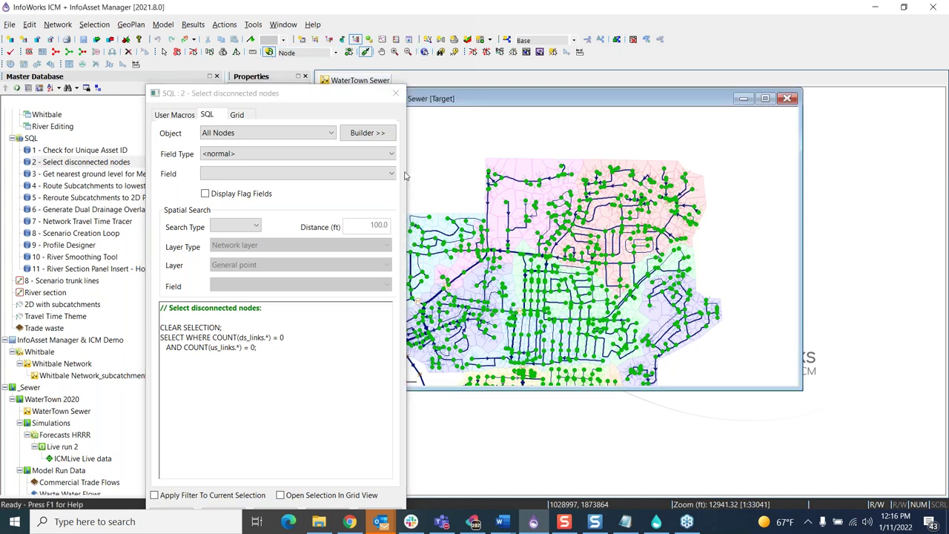
click(445, 176)
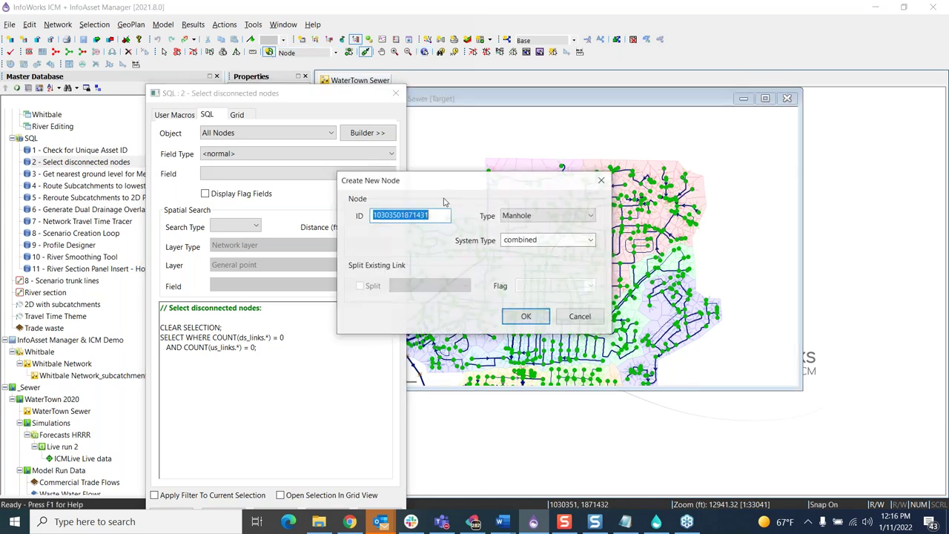
click(525, 317)
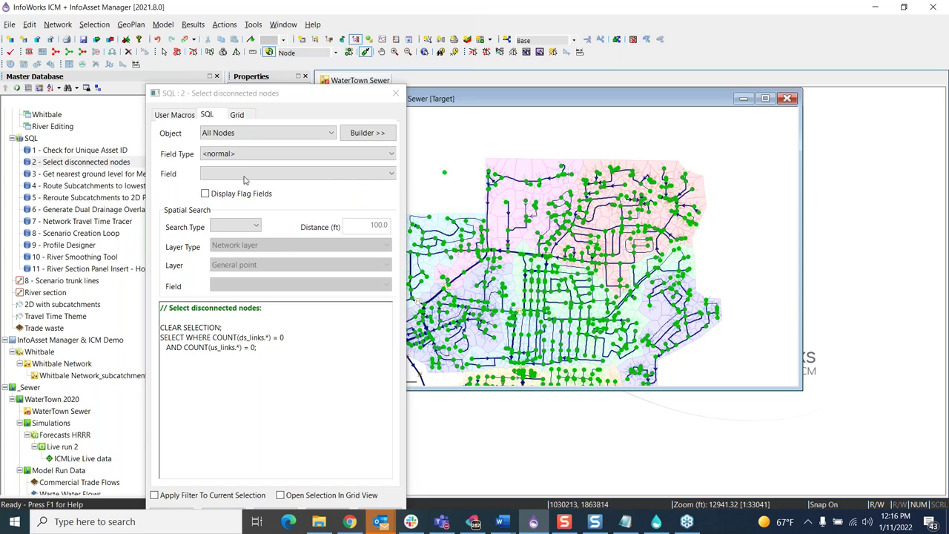
drag(251, 102, 215, 44)
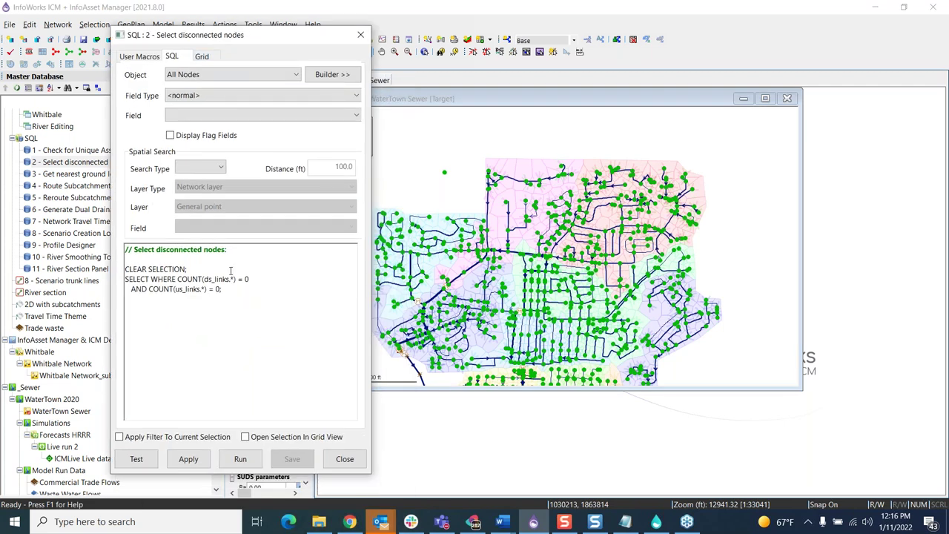
click(241, 459)
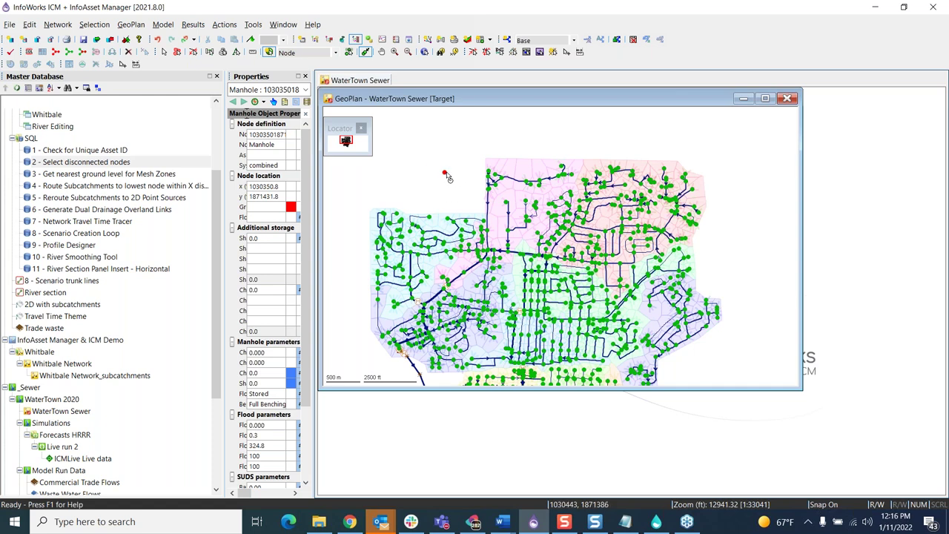
Step: Clear the selection, close the WaterTown Sewer GeoPlan with Ctrl+F4, and open the Urban 2D workspace
mouse_move(446, 176)
click(70, 53)
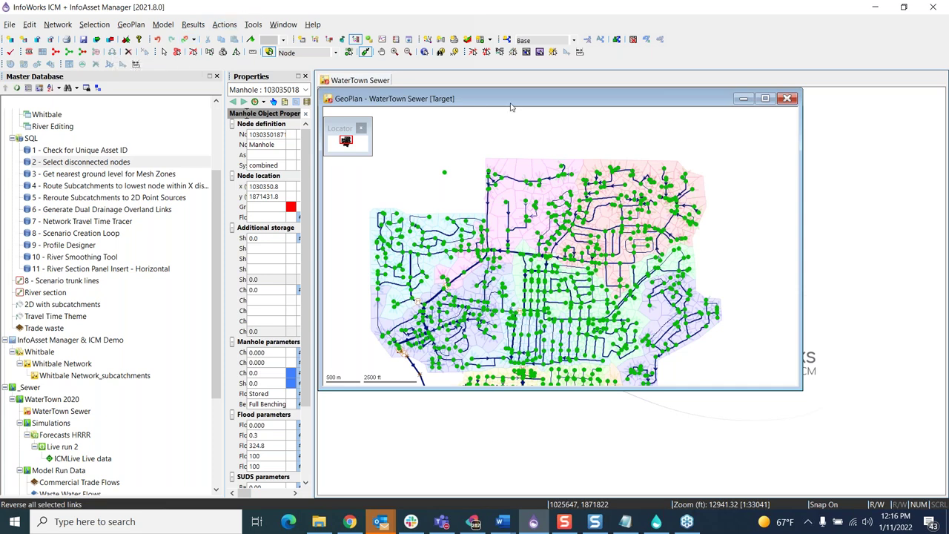
drag(498, 104, 489, 104)
key(ctrl+F4)
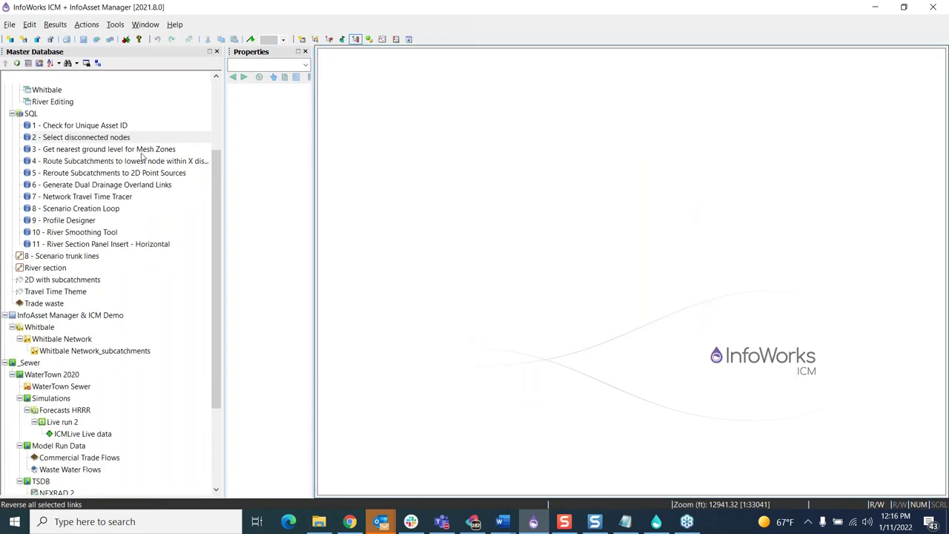
scroll(85, 191, up, 3)
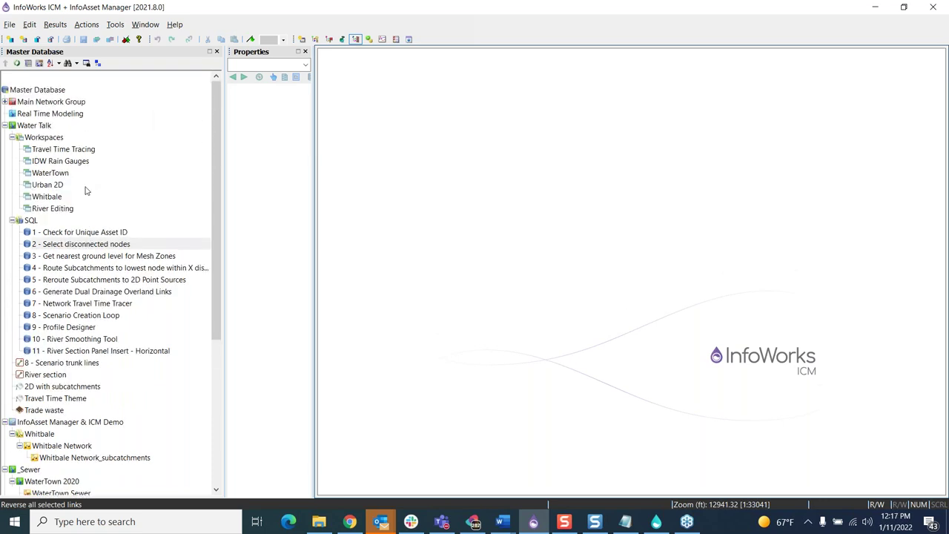
double_click(47, 185)
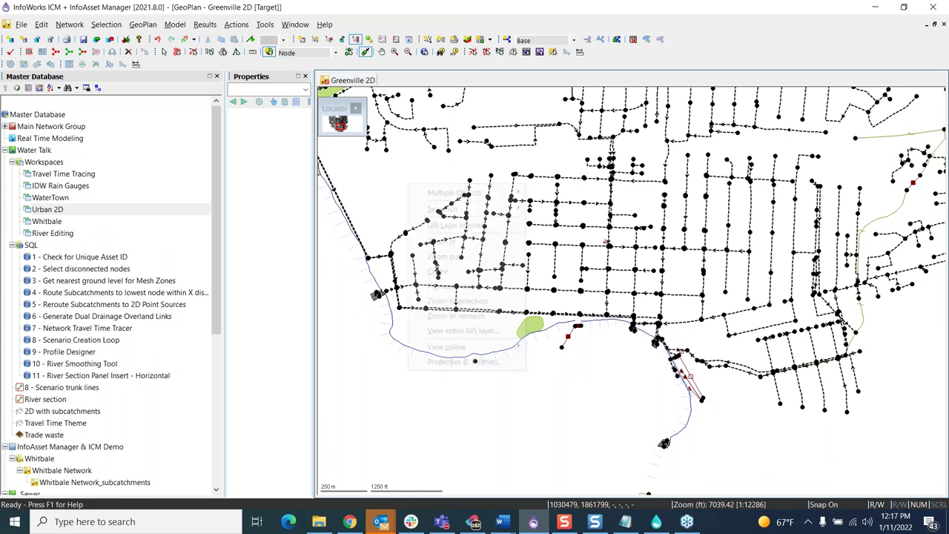
Step: Set the 2D zone layer's Base Theme fill colour to tan and apply it to the Greenville 2D map
right_click(407, 186)
click(447, 365)
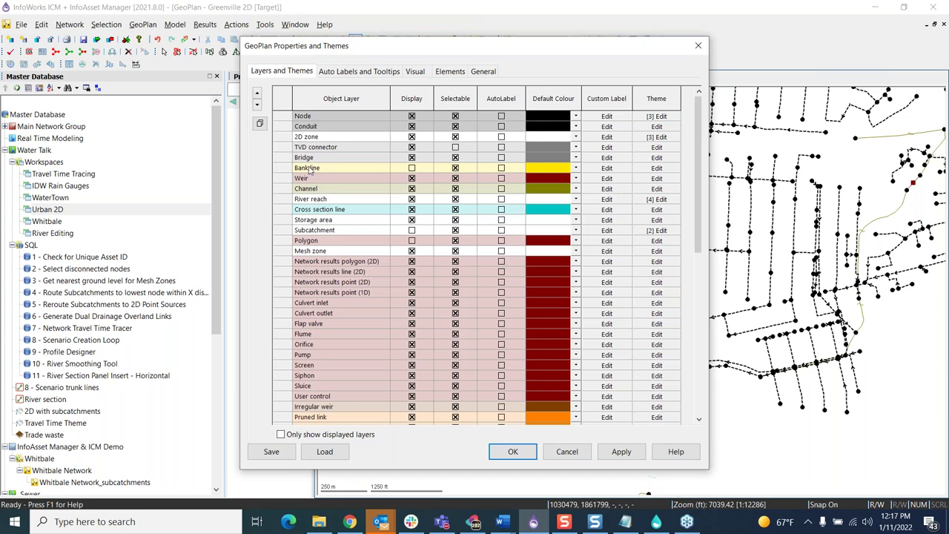
click(650, 138)
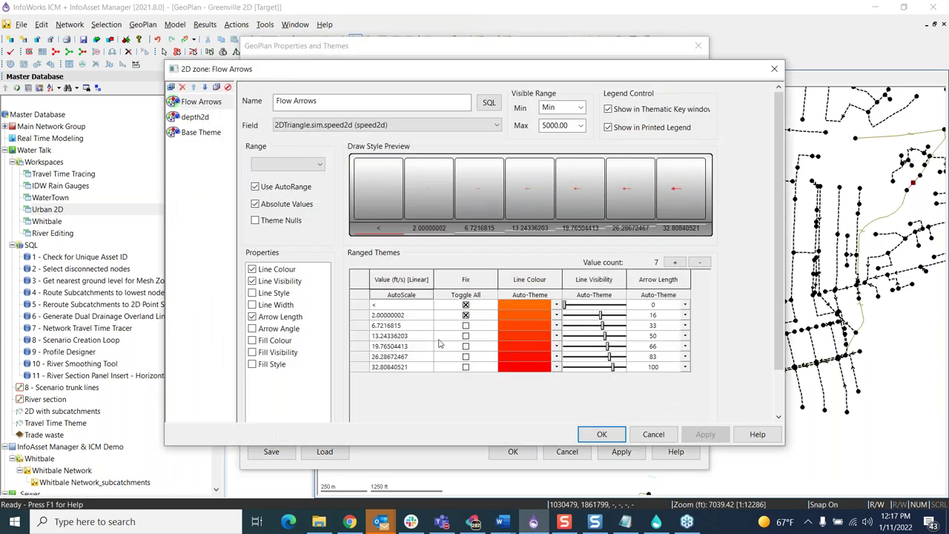
click(190, 135)
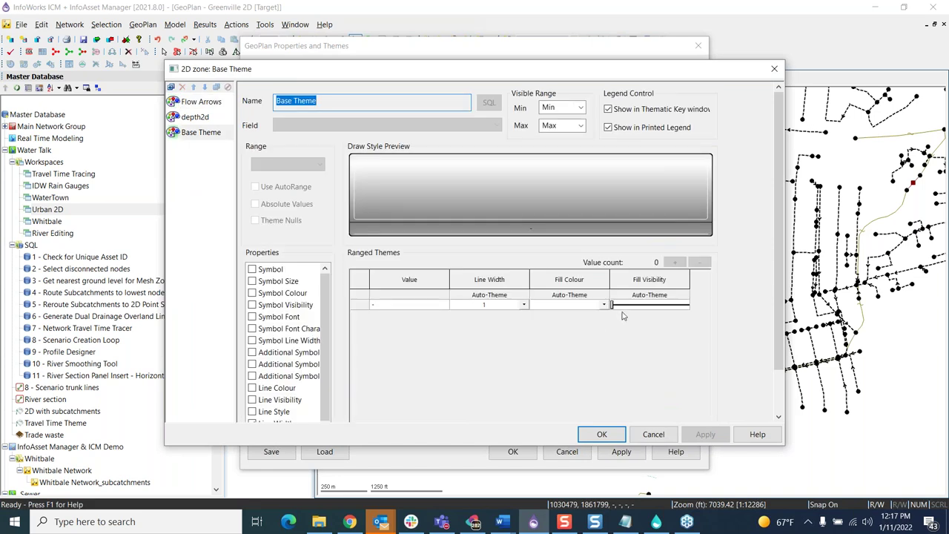
click(612, 305)
click(605, 305)
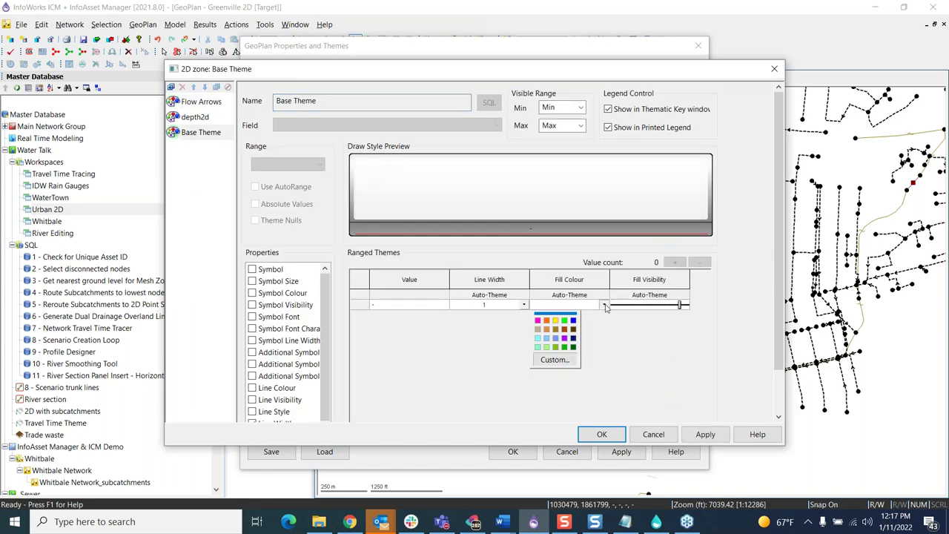
click(537, 329)
click(601, 434)
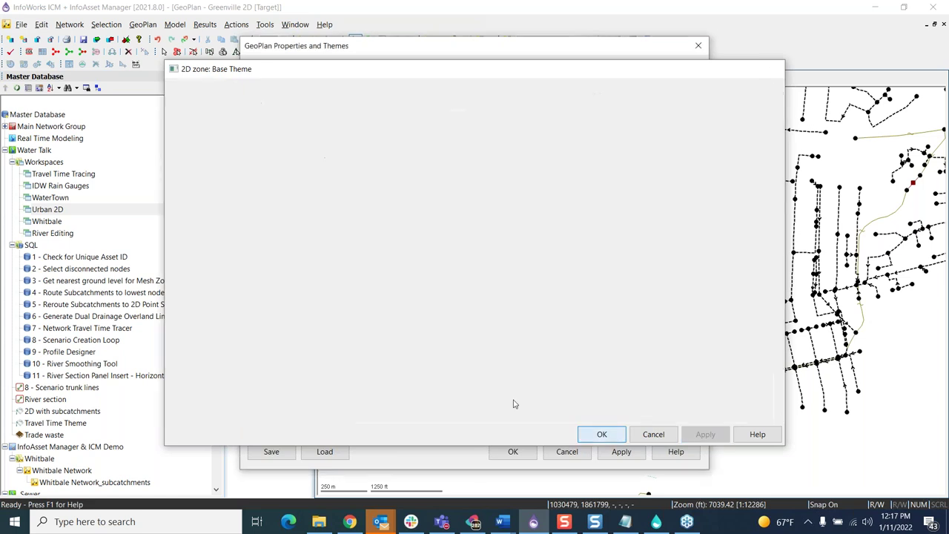
click(622, 452)
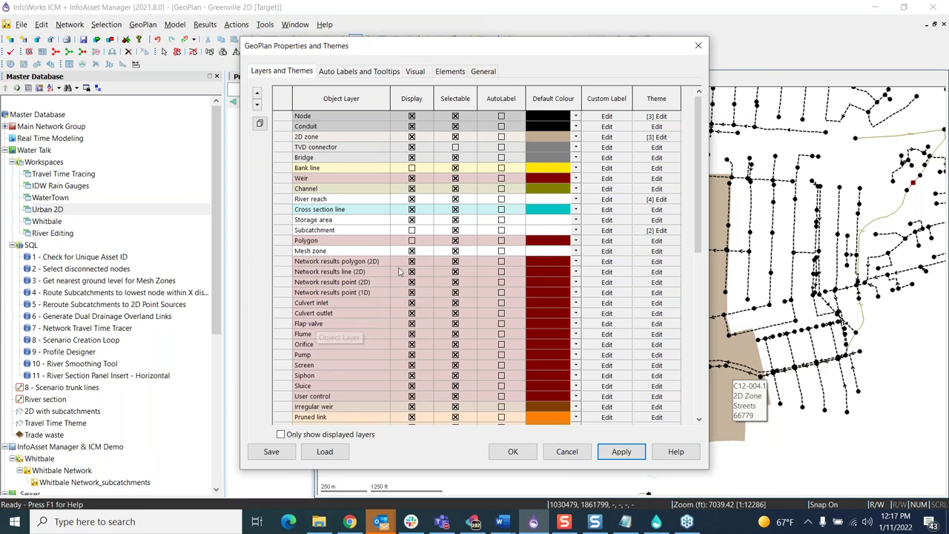
Step: Change the Mesh zone Base Theme fill to yellow, apply it, and close GeoPlan Properties
click(656, 250)
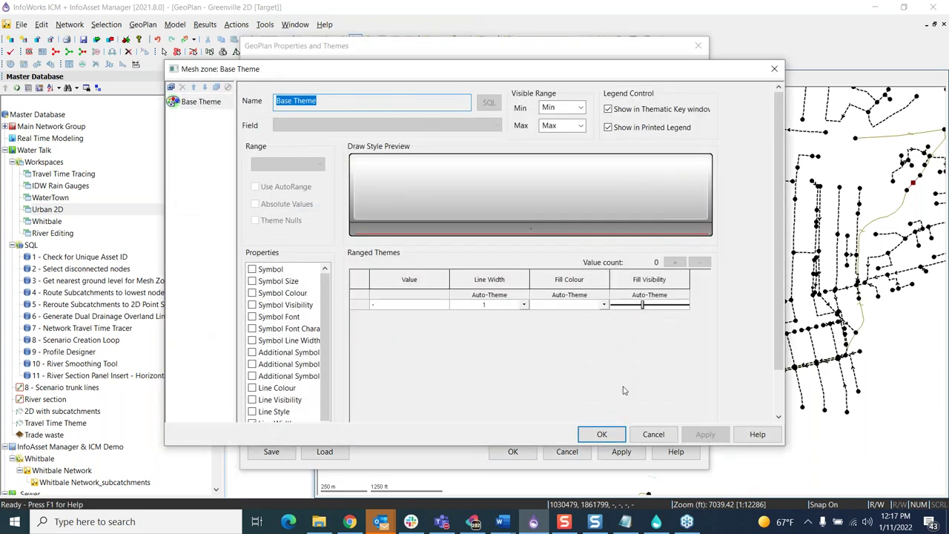
click(604, 305)
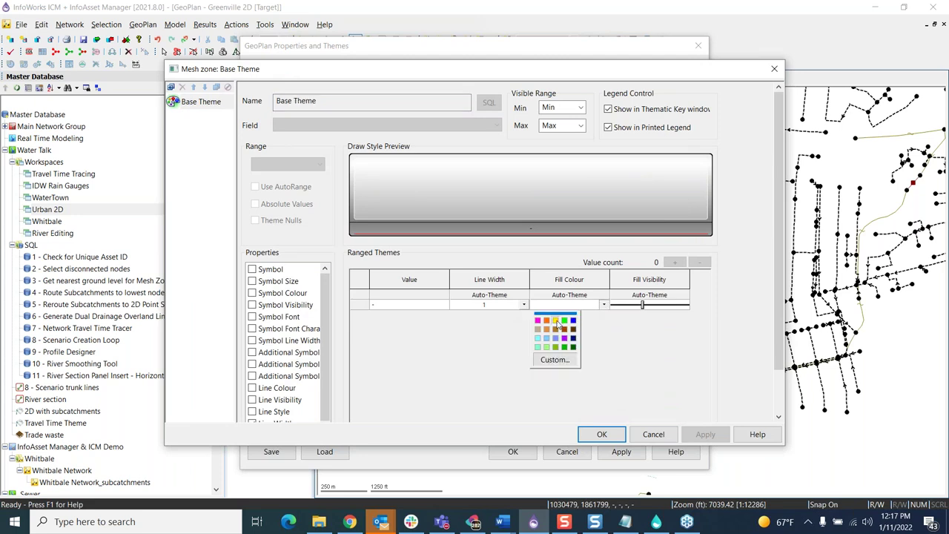
click(555, 321)
click(700, 433)
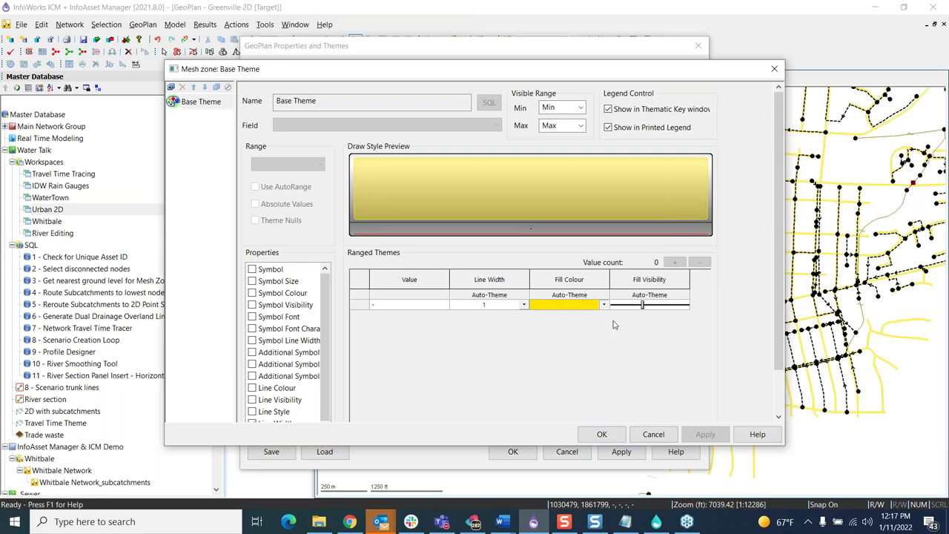
click(601, 436)
click(503, 456)
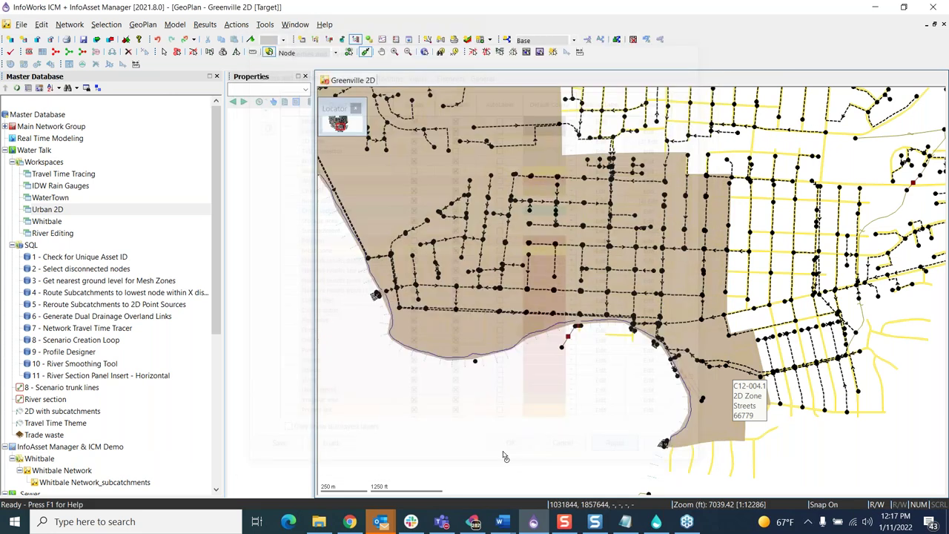
Step: Zoom in on the mesh zone outlines inside the tan 2D zone and reopen the map's Properties & Themes
scroll(562, 245, down, 2)
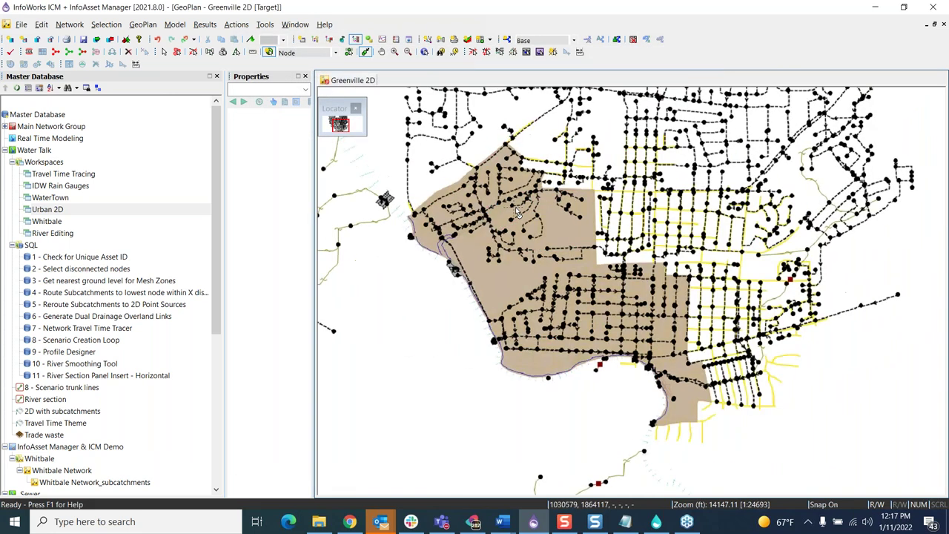
scroll(517, 213, up, 2)
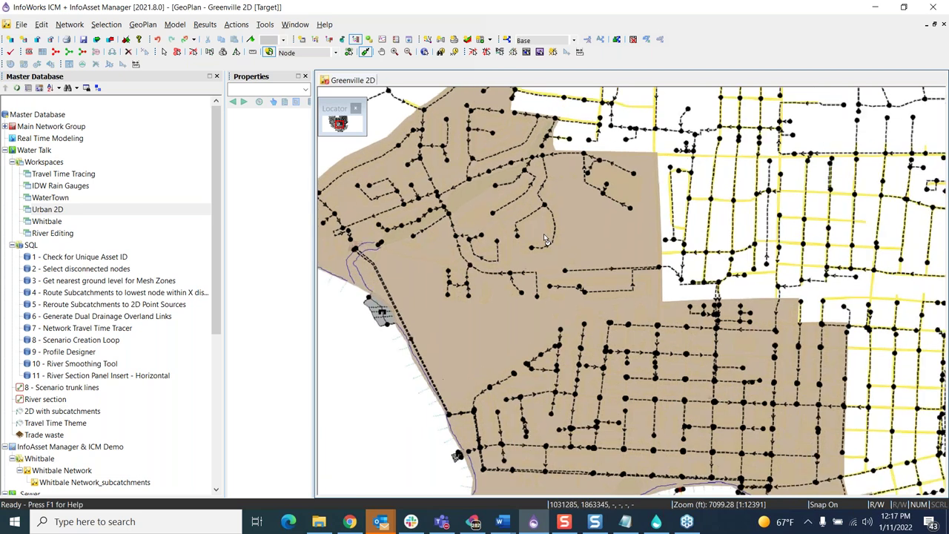
scroll(545, 239, up, 2)
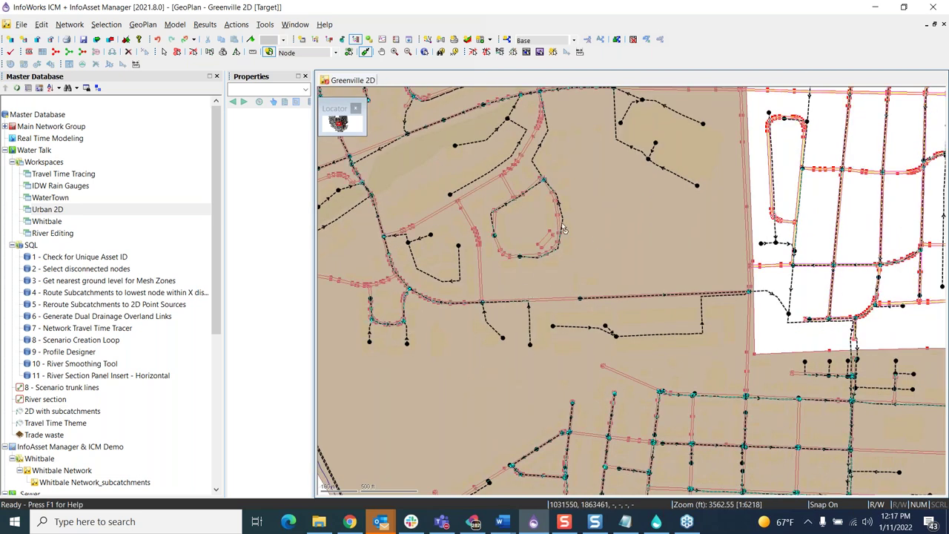
right_click(586, 196)
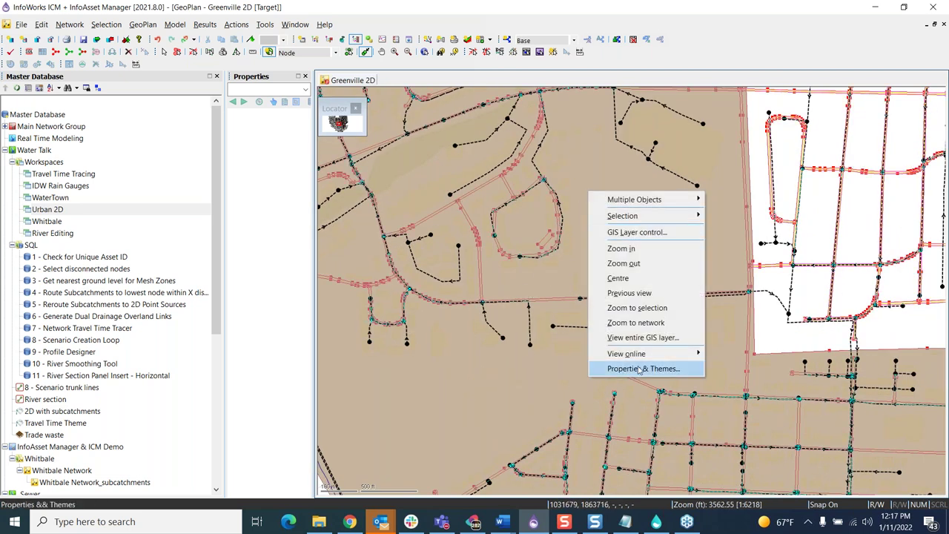
key(Up)
key(Escape)
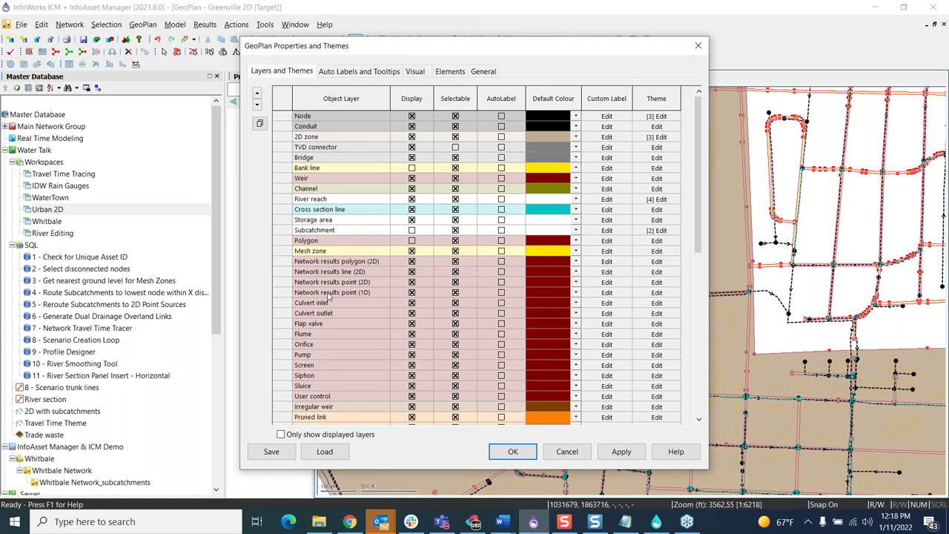
Step: Raise the Mesh zone theme's fill visibility to fully opaque, apply it, and dismiss the new-node prompt
click(656, 251)
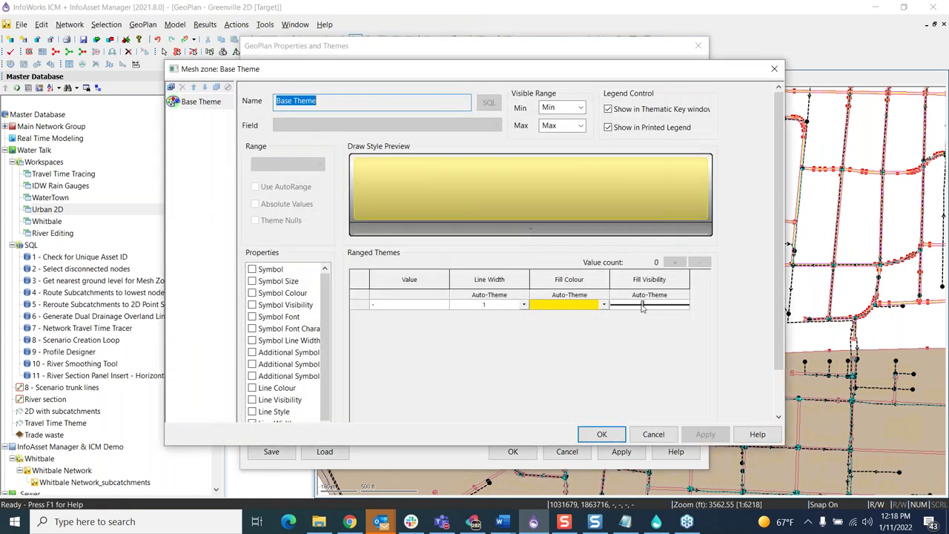
drag(642, 305, 671, 305)
click(704, 434)
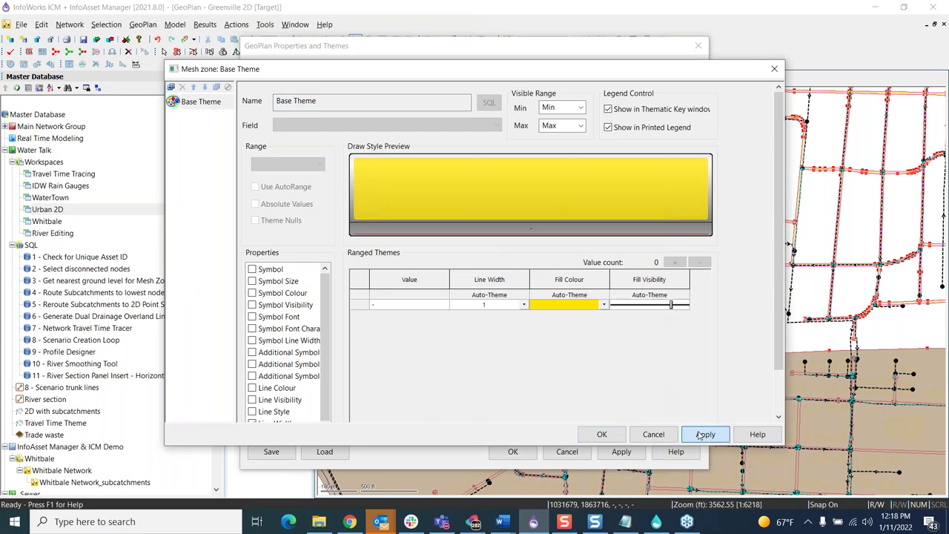
click(621, 436)
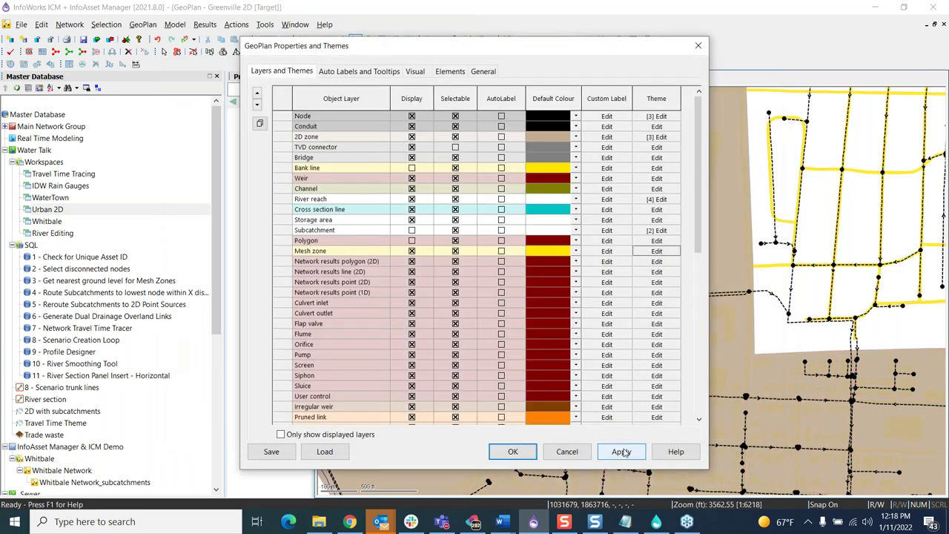
click(507, 453)
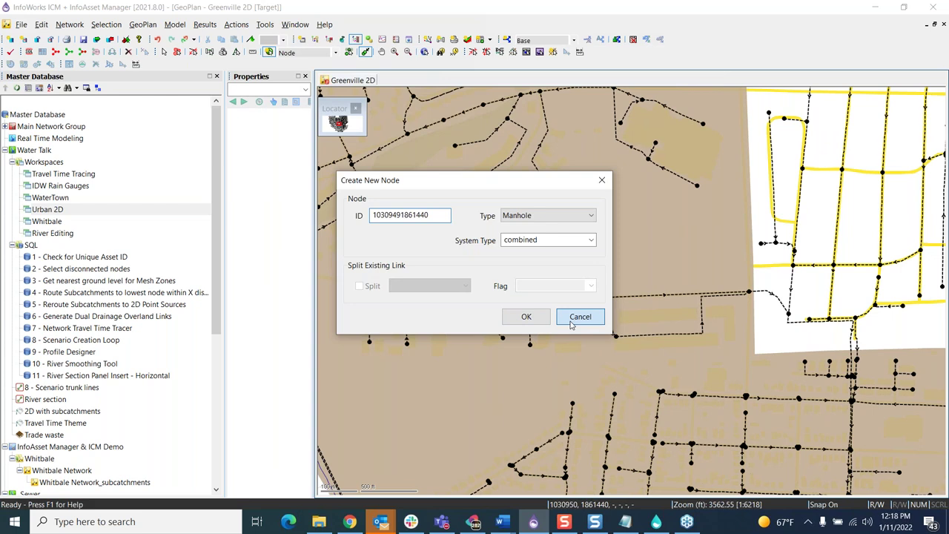
click(580, 316)
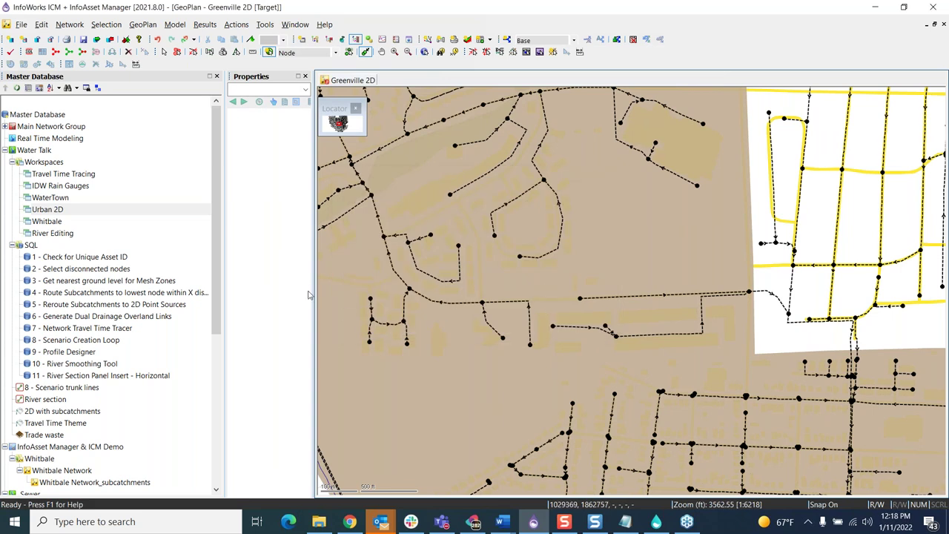
click(63, 283)
Step: Open the Get nearest ground level for Mesh Zones query over the Greenville 2D map and move it aside
drag(63, 284, 450, 275)
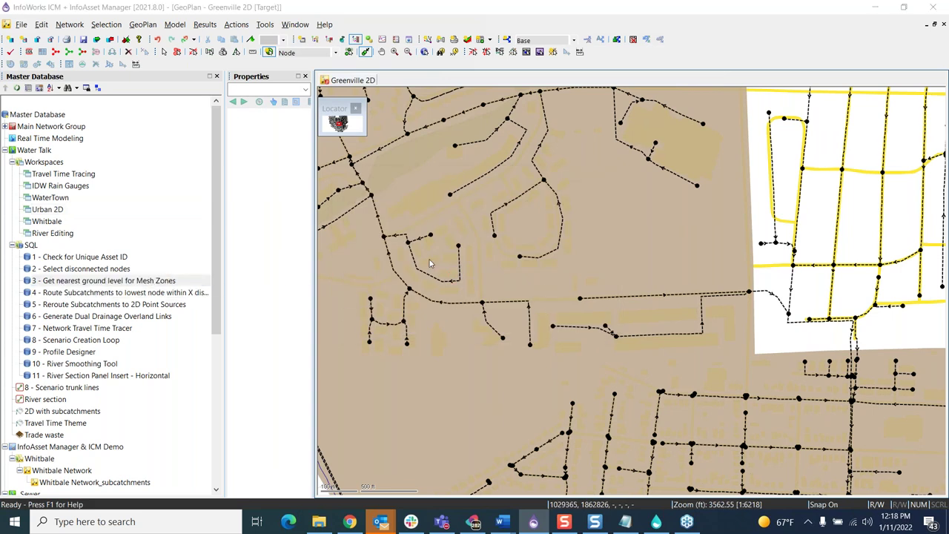
drag(374, 67, 163, 57)
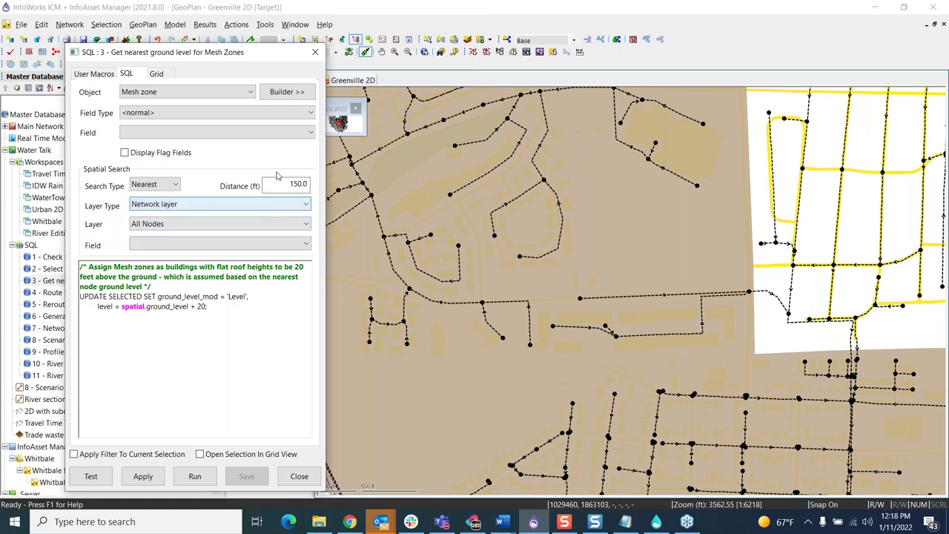
drag(250, 58, 207, 85)
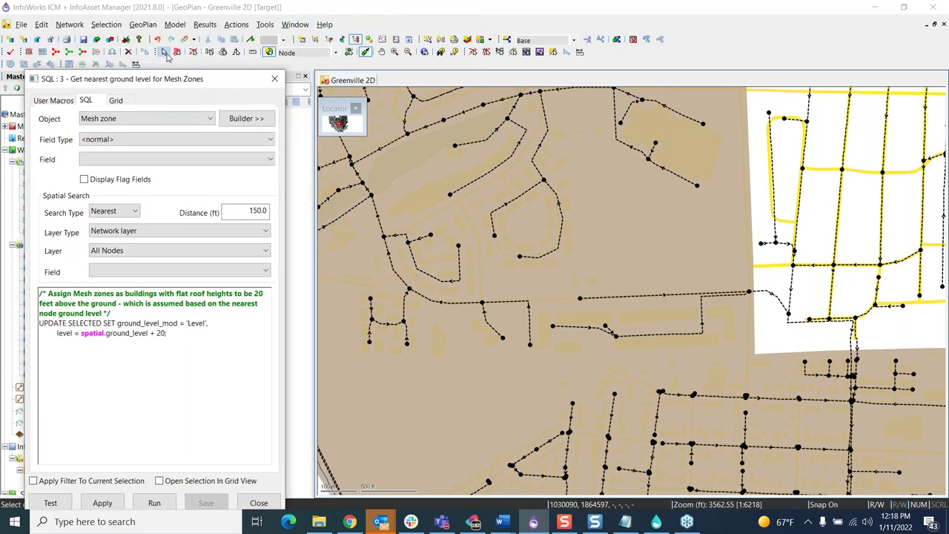
Step: Select two building mesh zones on the map, dismissing the overlapping-objects prompts
click(428, 315)
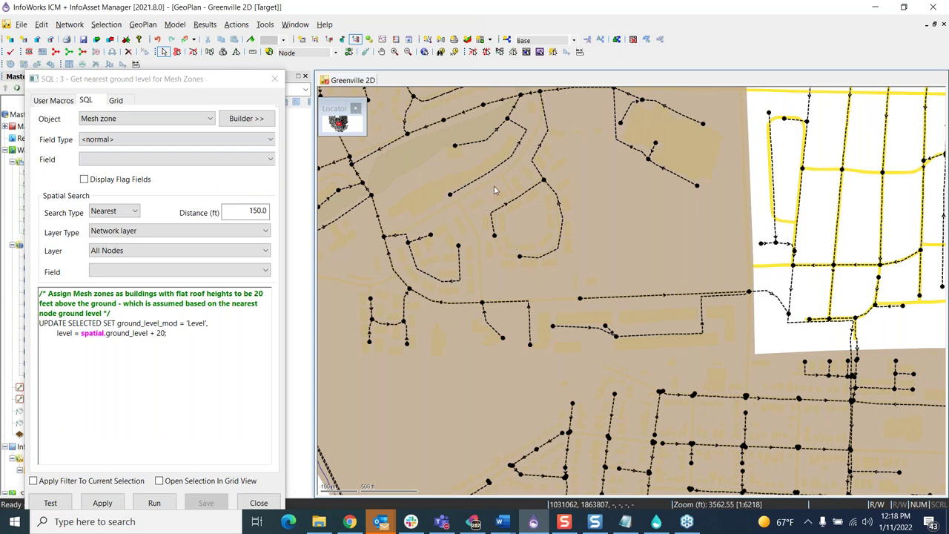
click(525, 267)
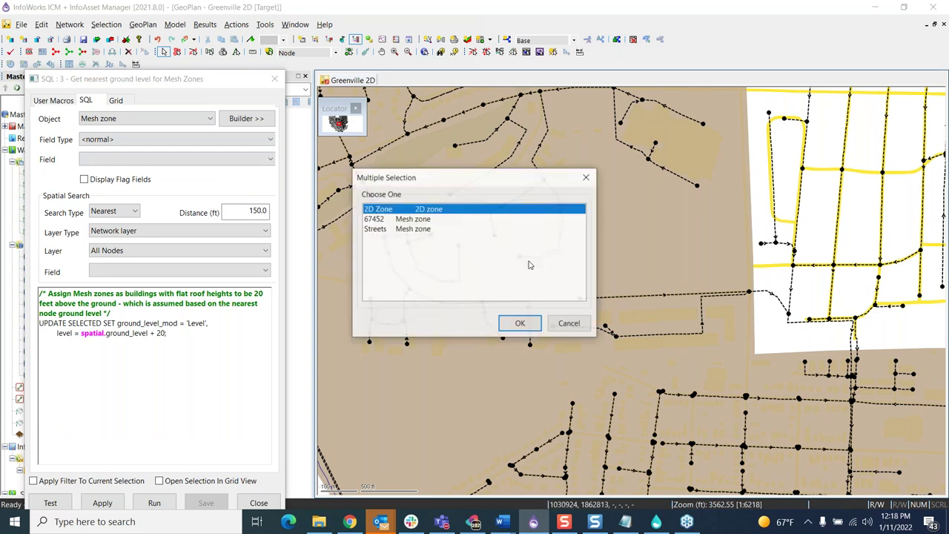
click(568, 324)
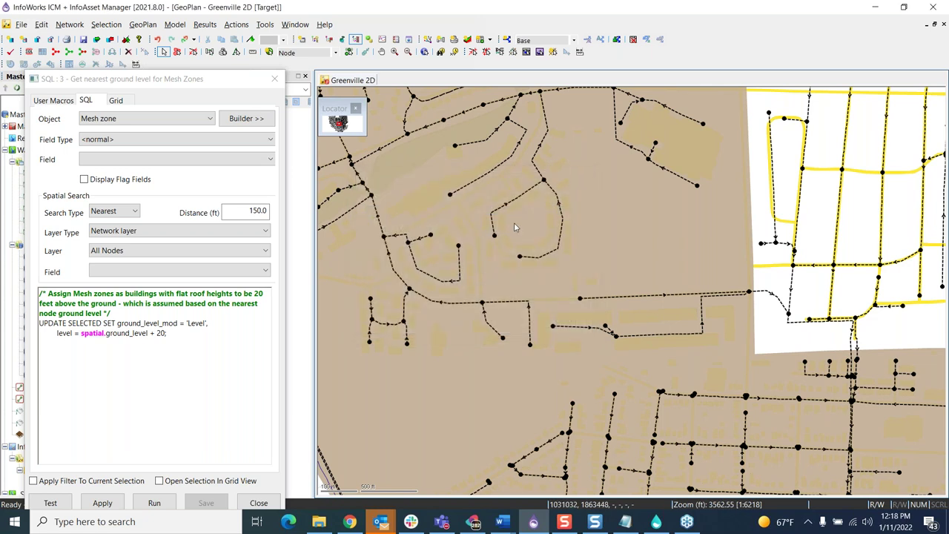
click(435, 341)
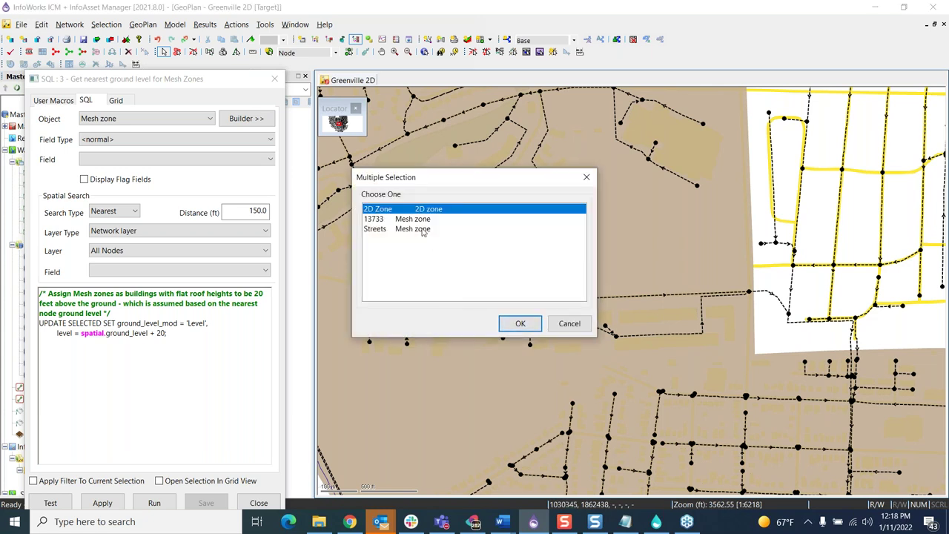
click(570, 324)
Step: Open a New polygons grid window showing its Mesh zone sheet
click(487, 40)
click(506, 97)
click(399, 492)
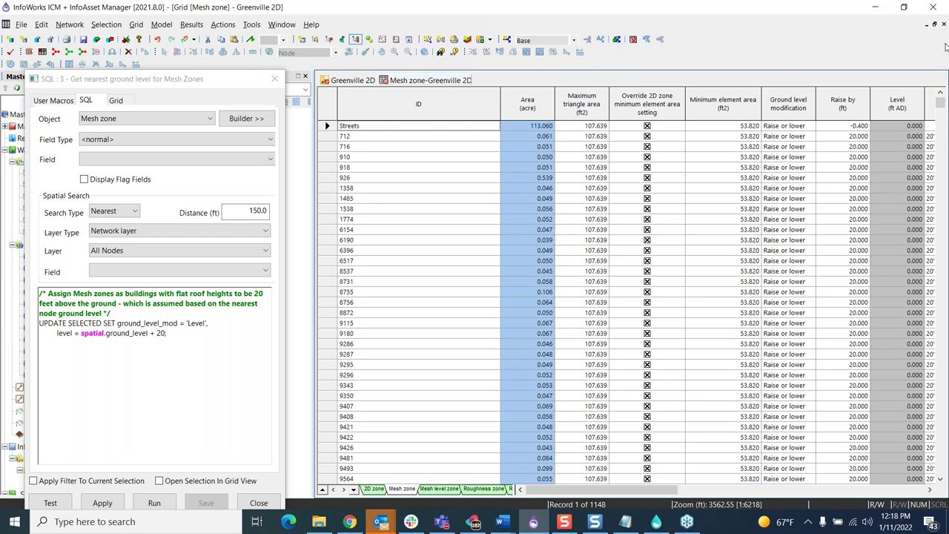
Step: Select the 12 mesh zone rows from 1358 to 8756 in the grid
click(533, 521)
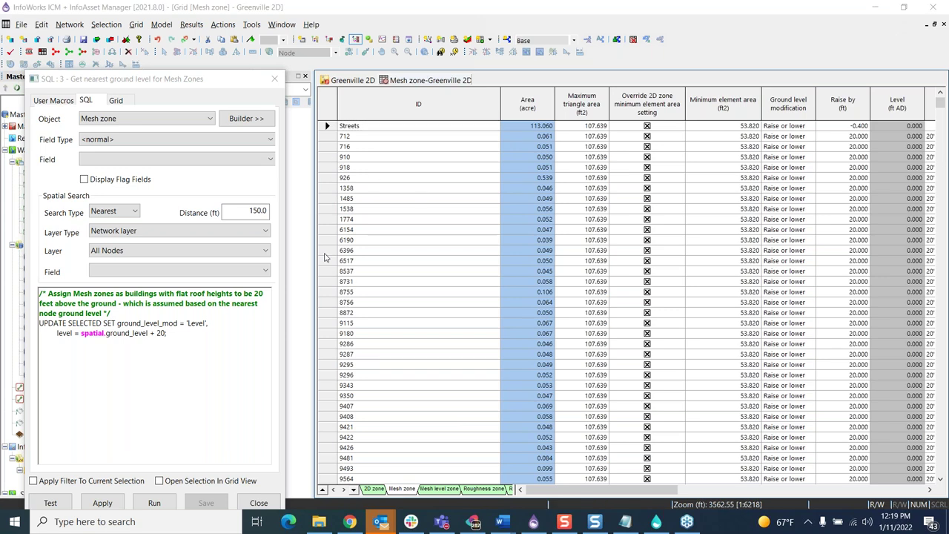
drag(326, 189, 331, 305)
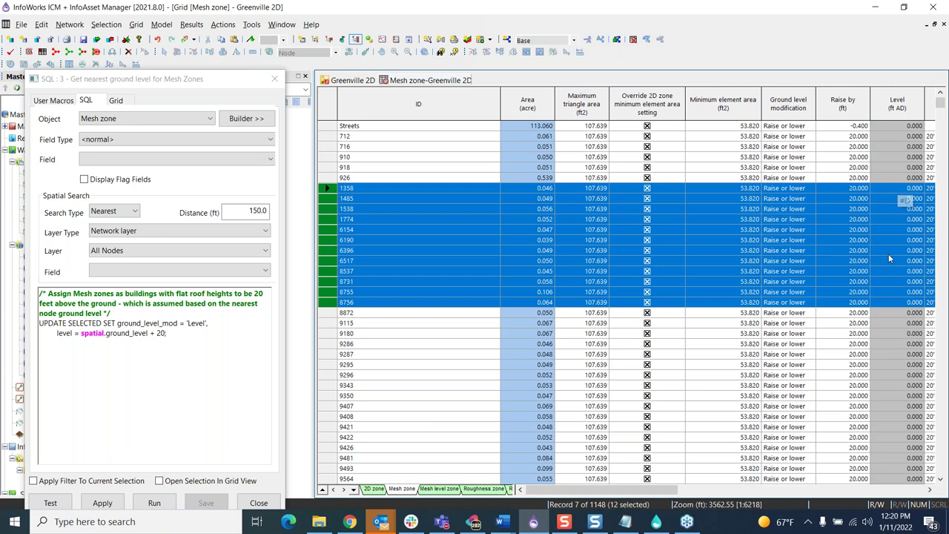
Step: Run the ground level query on the selected zones, then select and find mesh zone 6154 in the GeoPlan
click(148, 506)
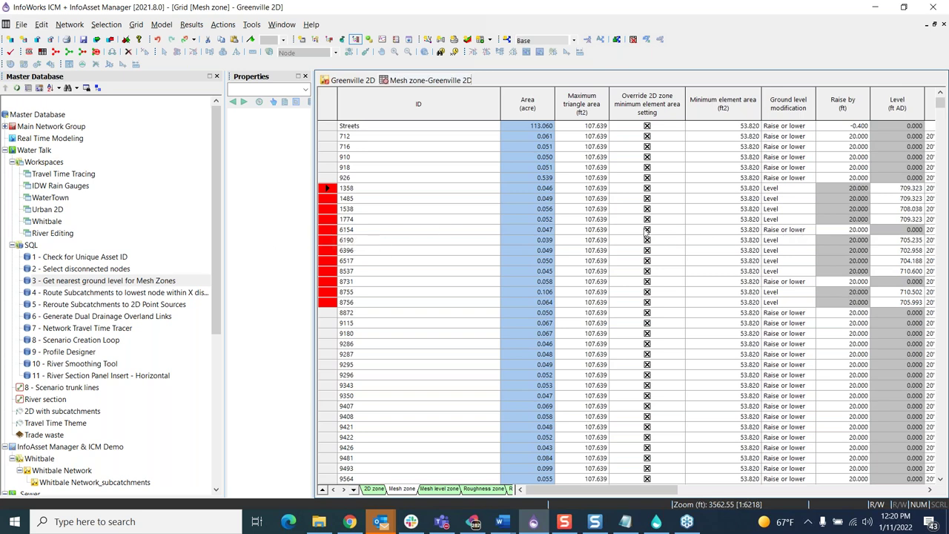
click(328, 231)
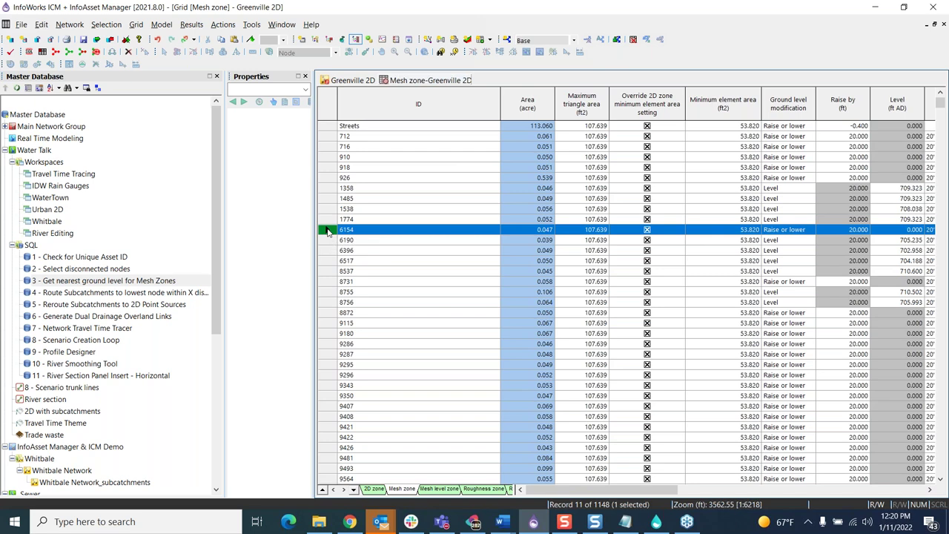
right_click(329, 231)
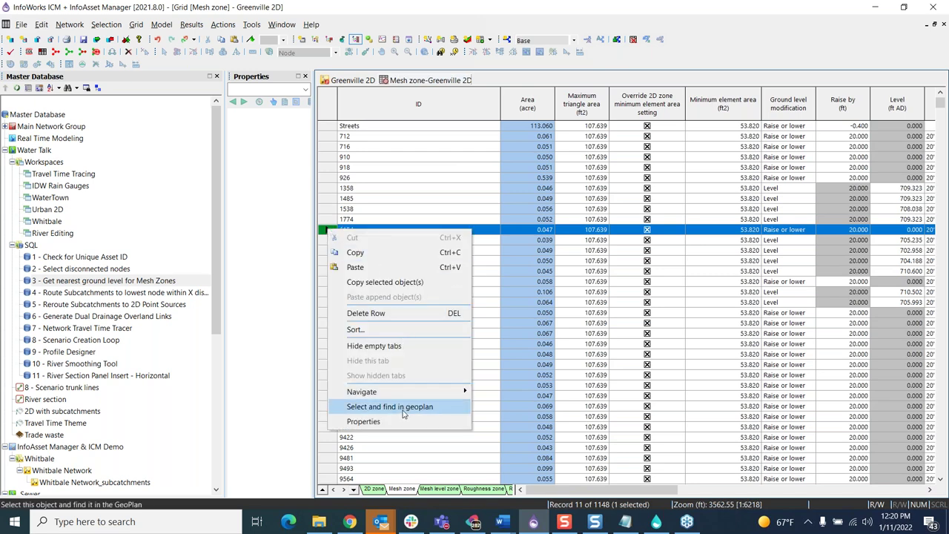
click(404, 410)
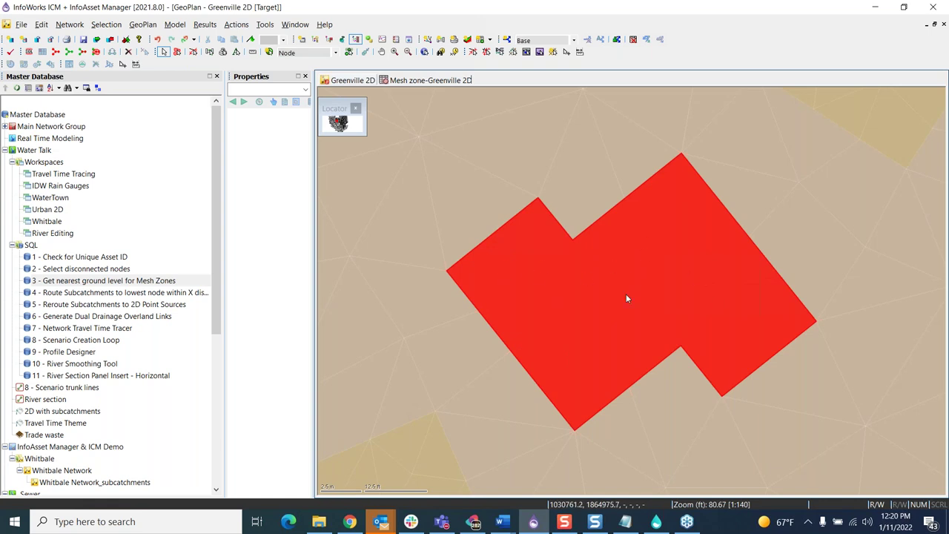
scroll(585, 270, down, 2)
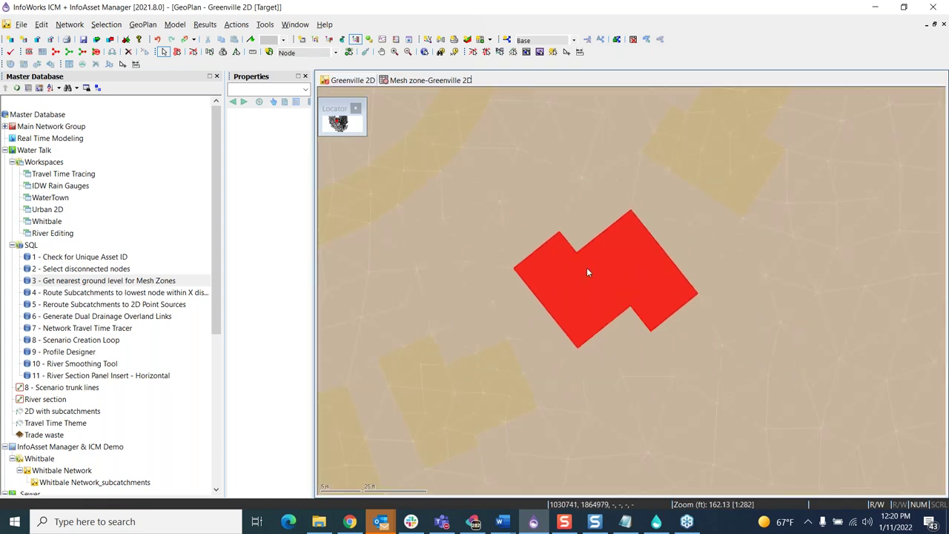
scroll(587, 271, down, 4)
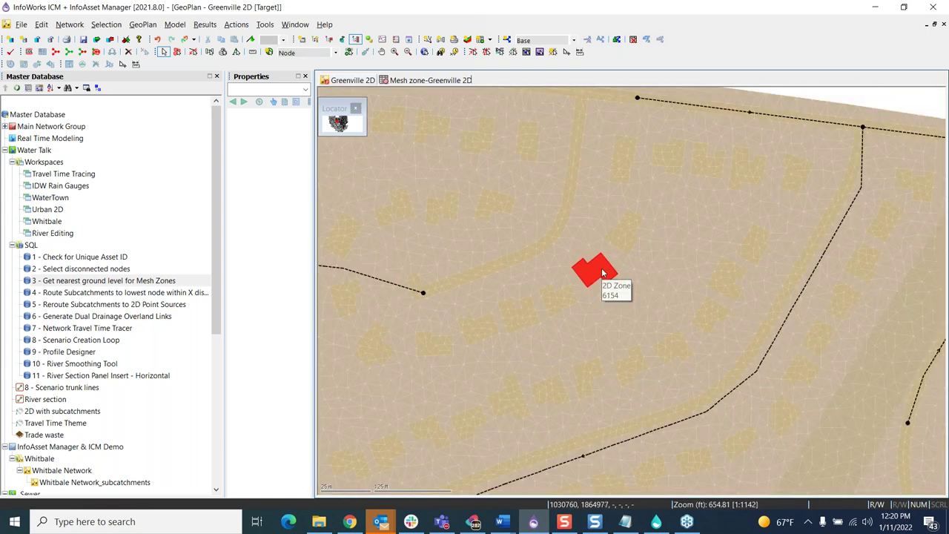
scroll(602, 273, down, 2)
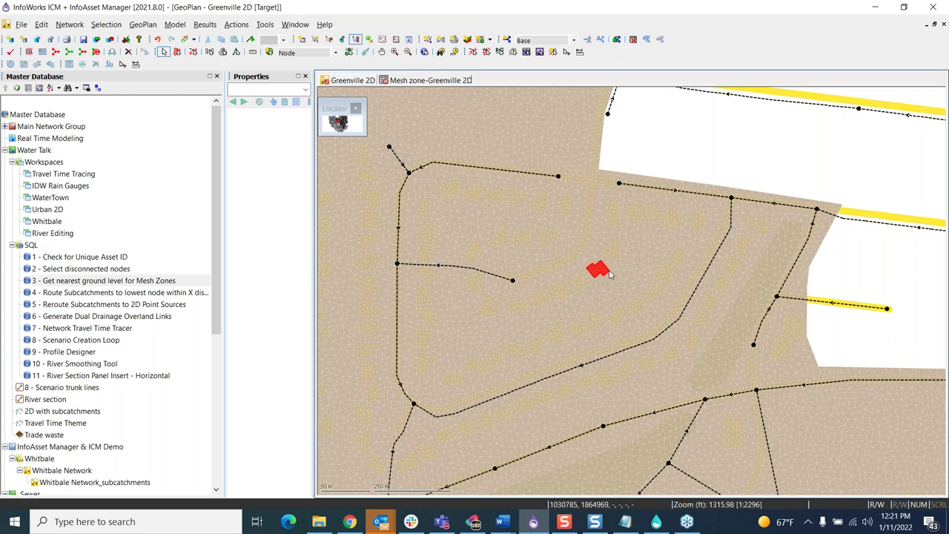
mouse_move(608, 275)
double_click(148, 286)
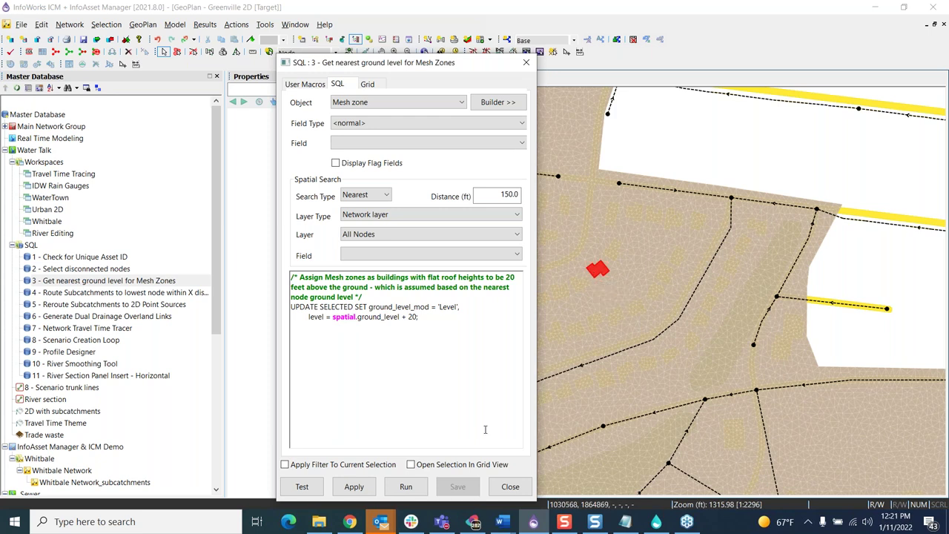
click(509, 487)
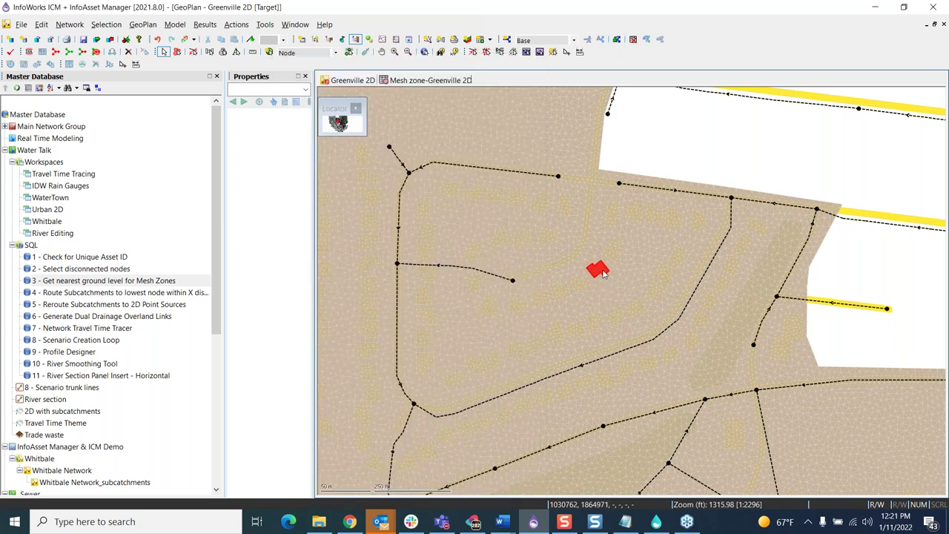
mouse_move(601, 271)
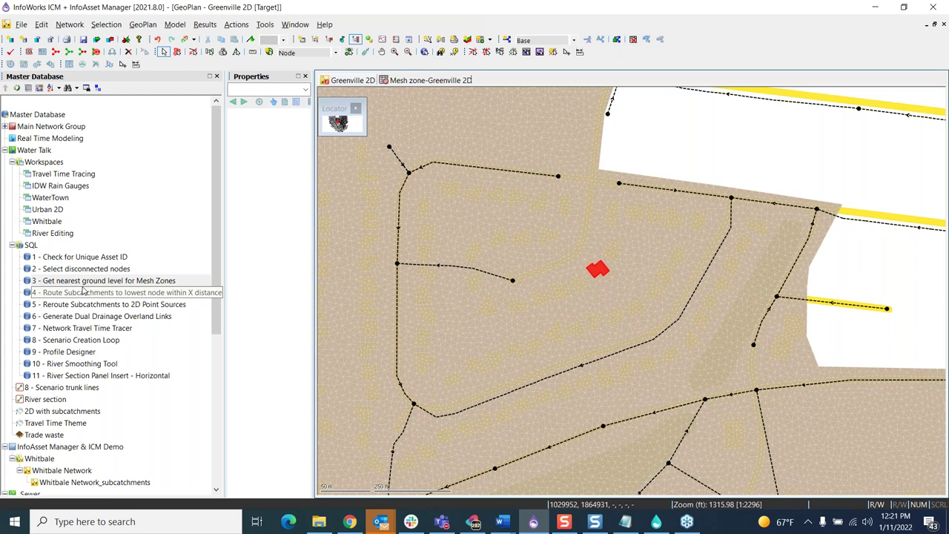
mouse_move(112, 281)
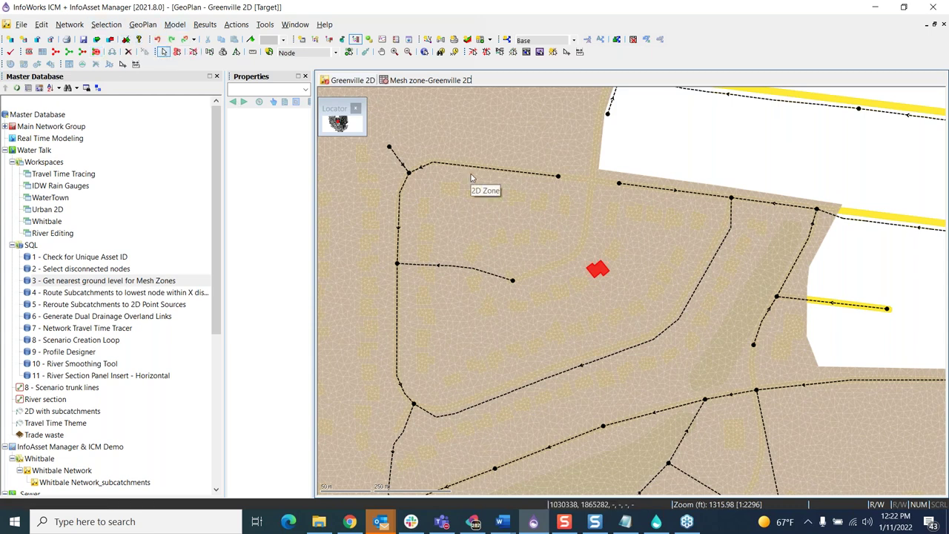
Step: Close the Greenville 2D network with all its windows and open Whitbale Network_subcatchments
click(943, 24)
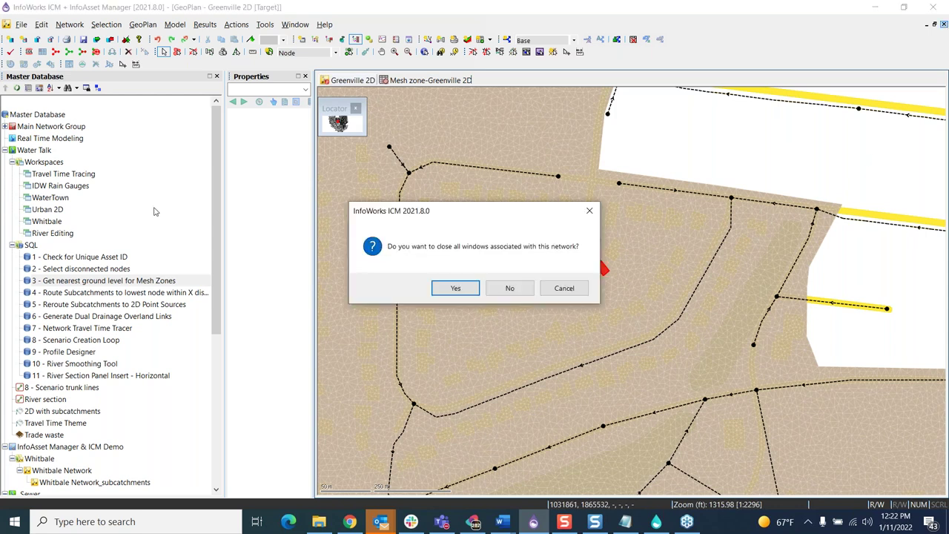
click(456, 289)
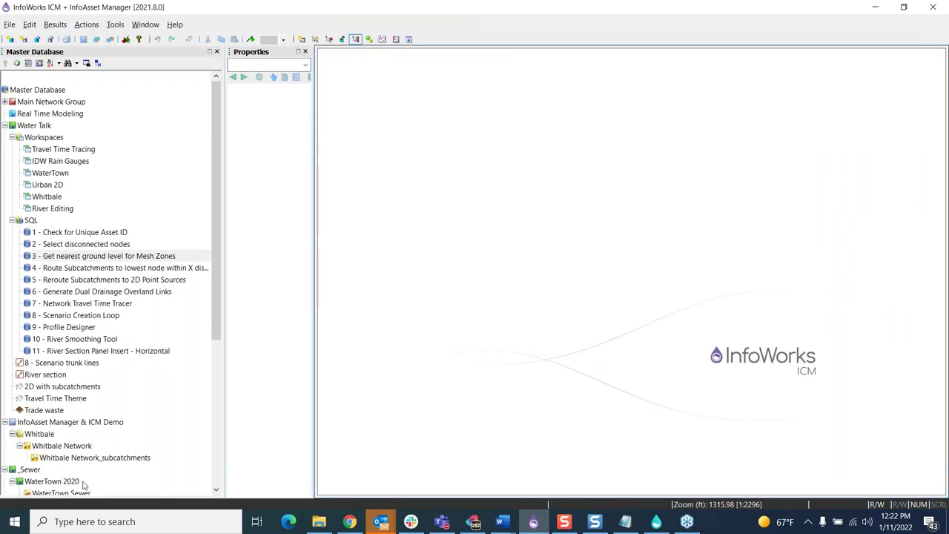
double_click(66, 458)
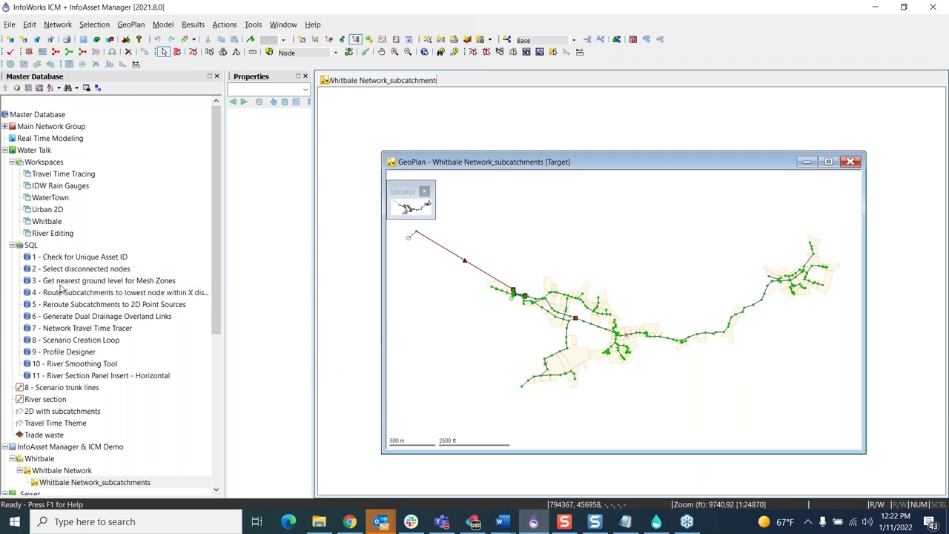
mouse_move(62, 288)
Step: Open the '4 - Route Subcatchments to lowest node within X distance' query, check its 150 ft distance, and move it aside
double_click(170, 295)
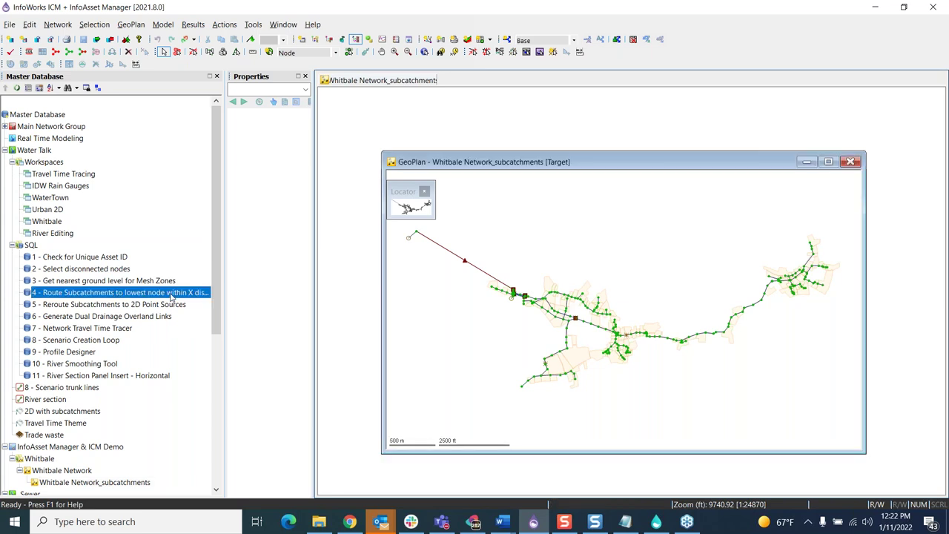
click(506, 194)
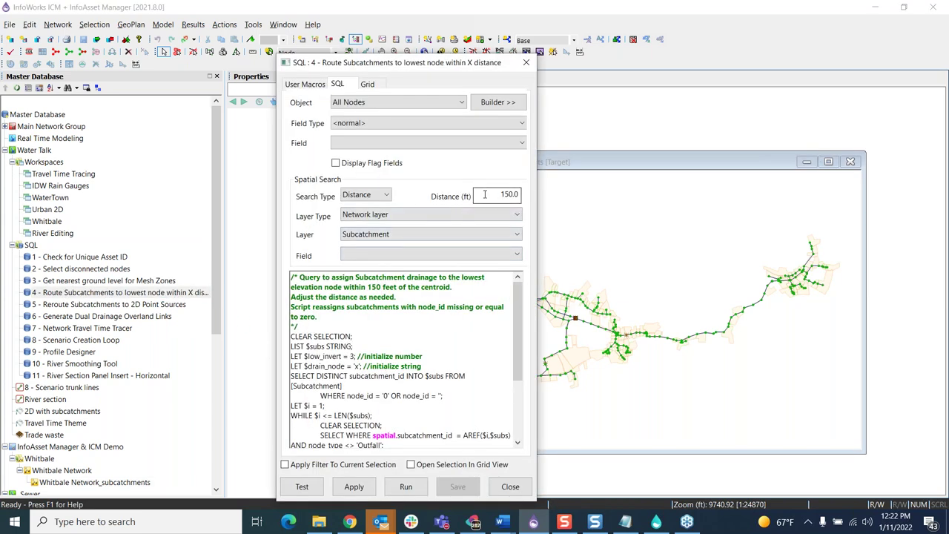
drag(454, 66, 343, 52)
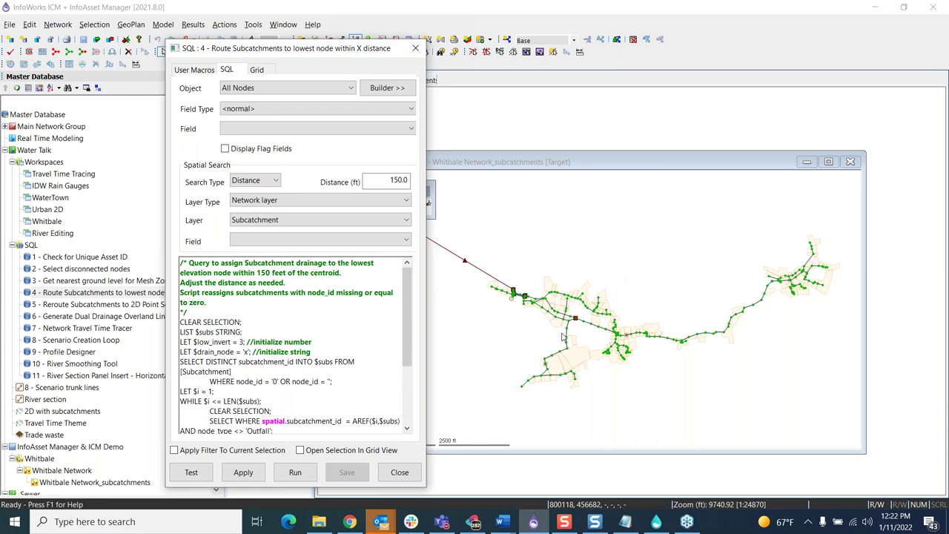
Step: Inspect a subcatchment with a blank drain-to node in Properties, then run the routing query
scroll(562, 333, up, 1)
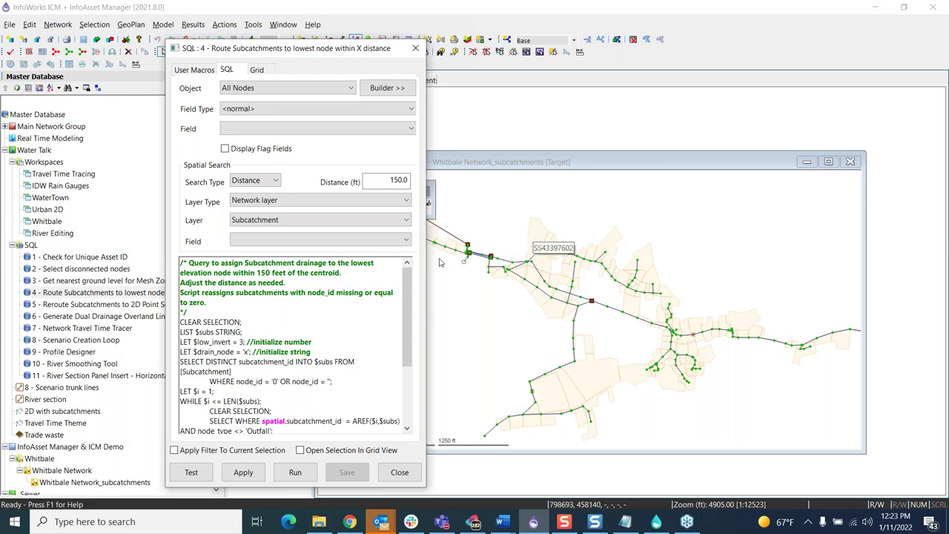
scroll(352, 302, down, 2)
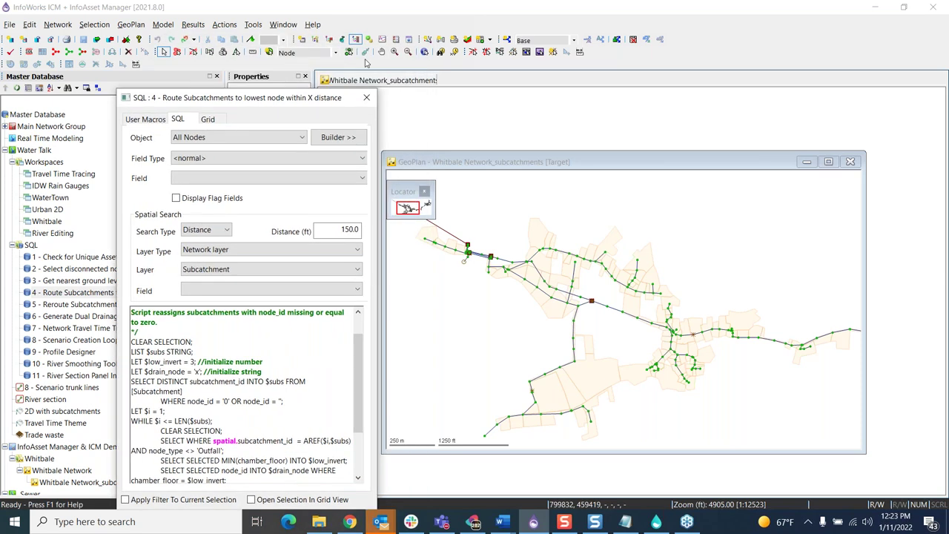
click(428, 53)
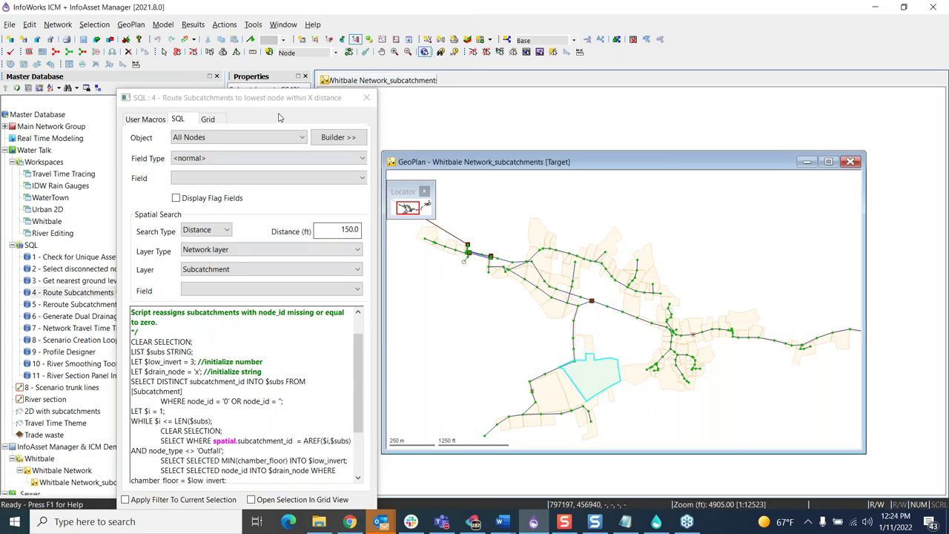
drag(272, 106, 851, 83)
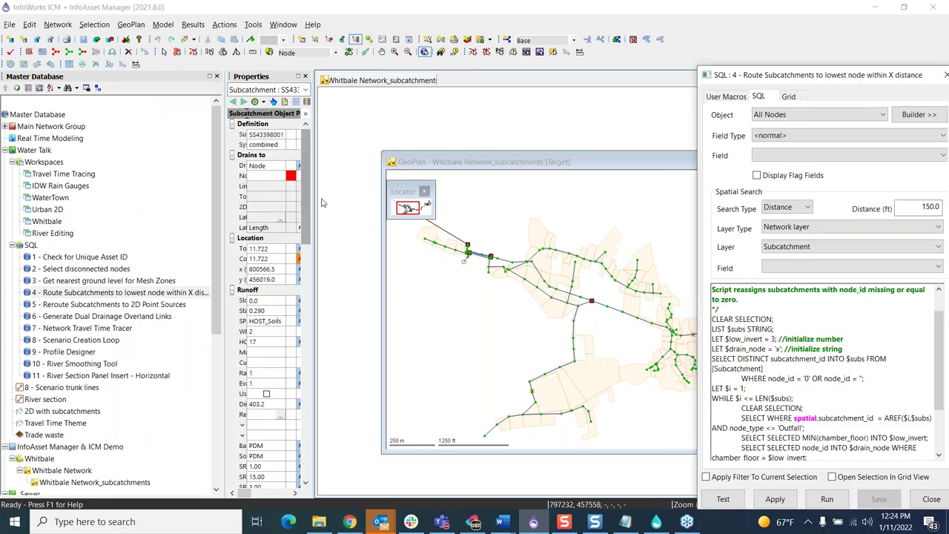
drag(315, 199, 362, 195)
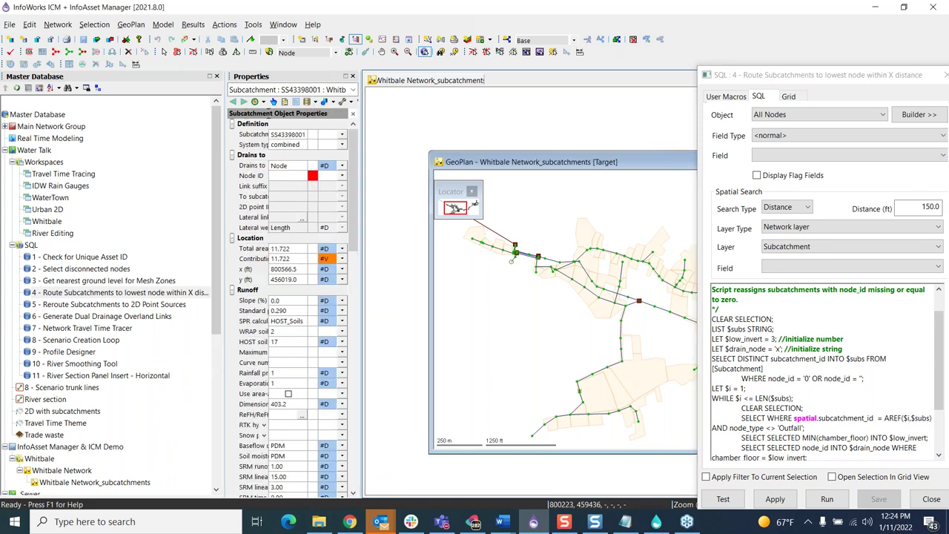
drag(761, 80, 520, 42)
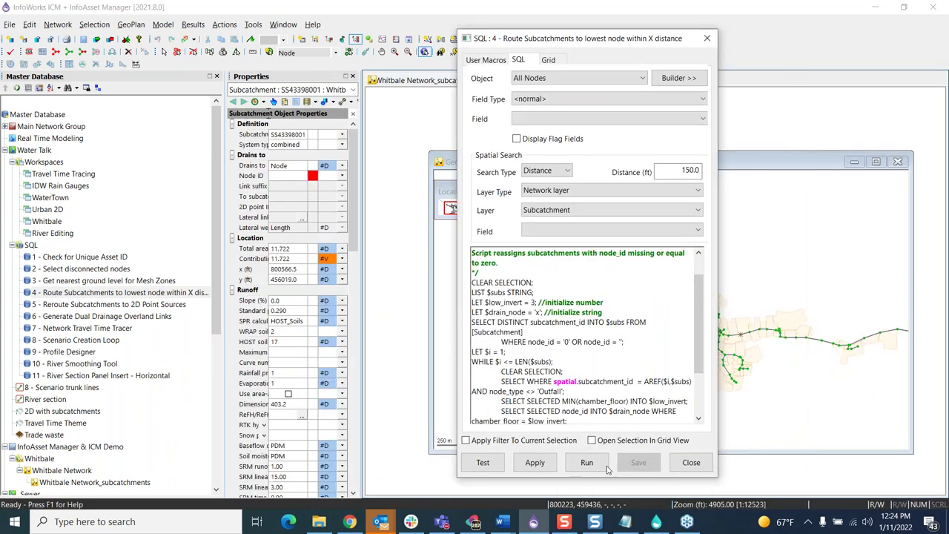
click(574, 467)
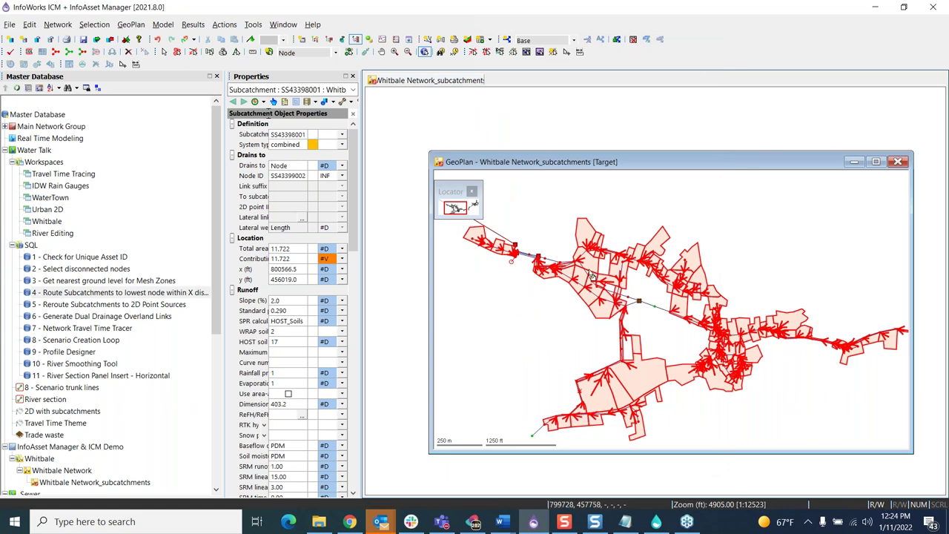
Step: Select a subcatchment to confirm its drain-to Node ID is now filled in
mouse_move(591, 276)
click(642, 379)
click(73, 258)
drag(73, 258, 433, 323)
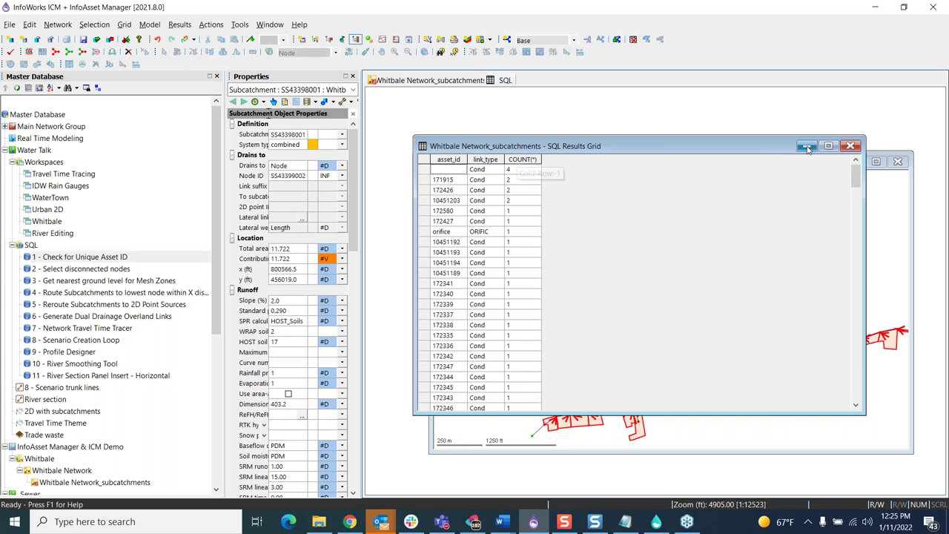
click(851, 146)
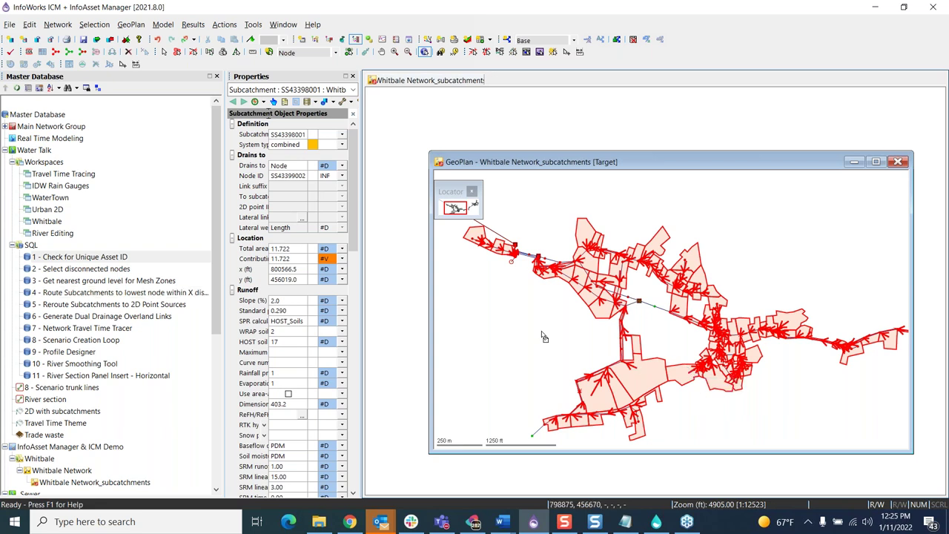
Step: Browse the Whitbale Network's Export options and dismiss the menu without exporting
right_click(55, 472)
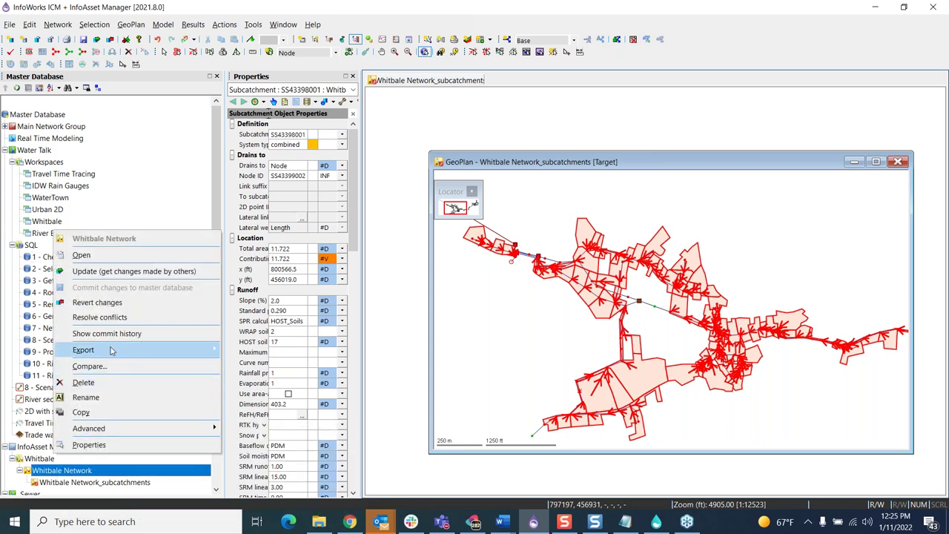
mouse_move(111, 349)
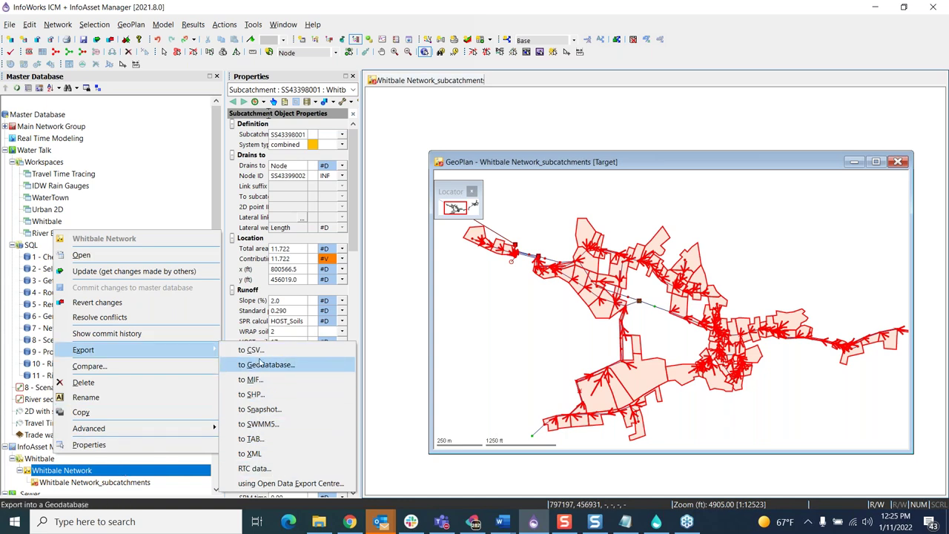
click(458, 162)
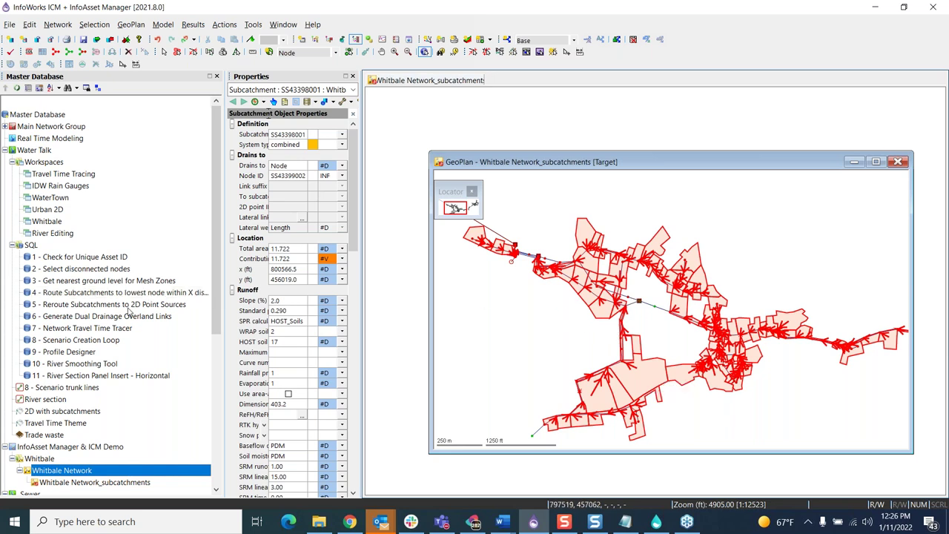
mouse_move(127, 310)
mouse_move(82, 307)
Step: Close the Whitbale map and open the Greenville 2D network on the GeoPlan
click(898, 161)
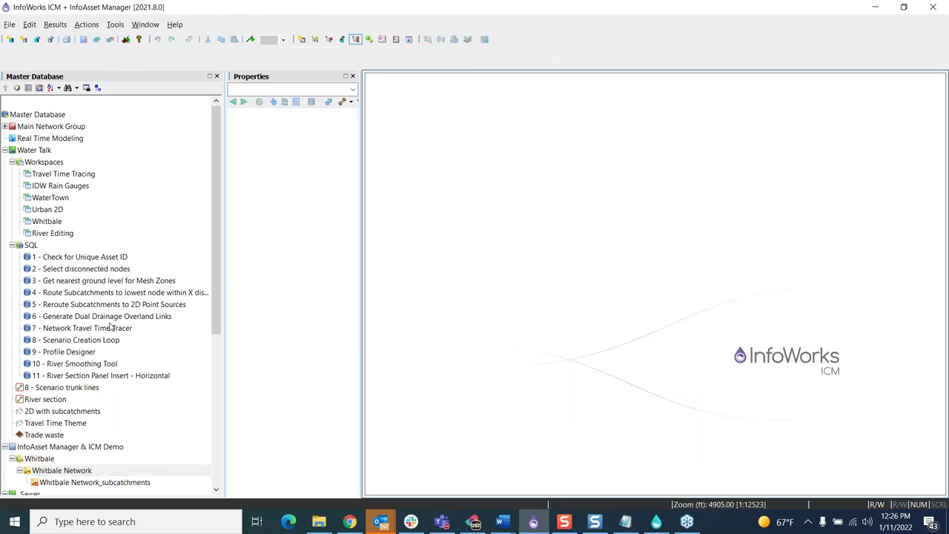
scroll(110, 326, down, 6)
click(61, 459)
drag(59, 460, 483, 261)
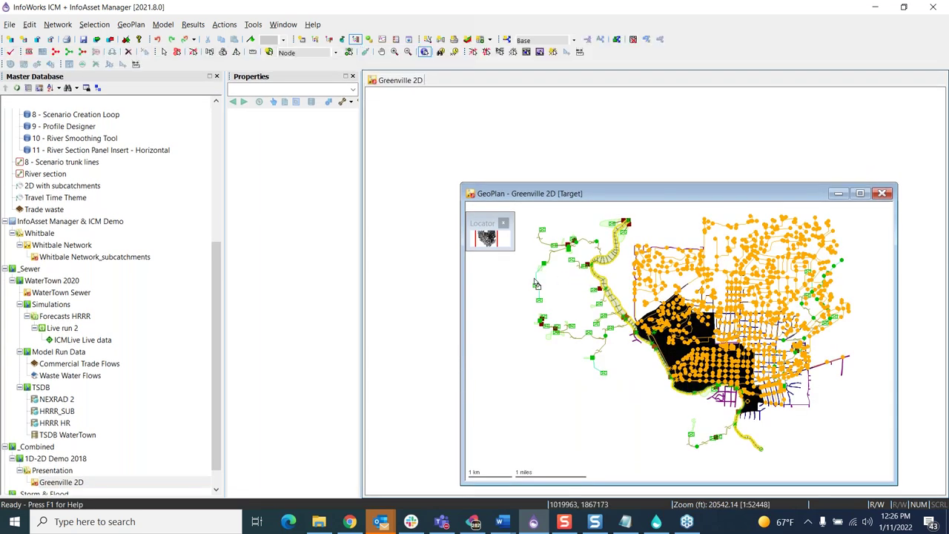
Step: Choose the Subcatchments to Nodes scenario from the scenario list
click(574, 40)
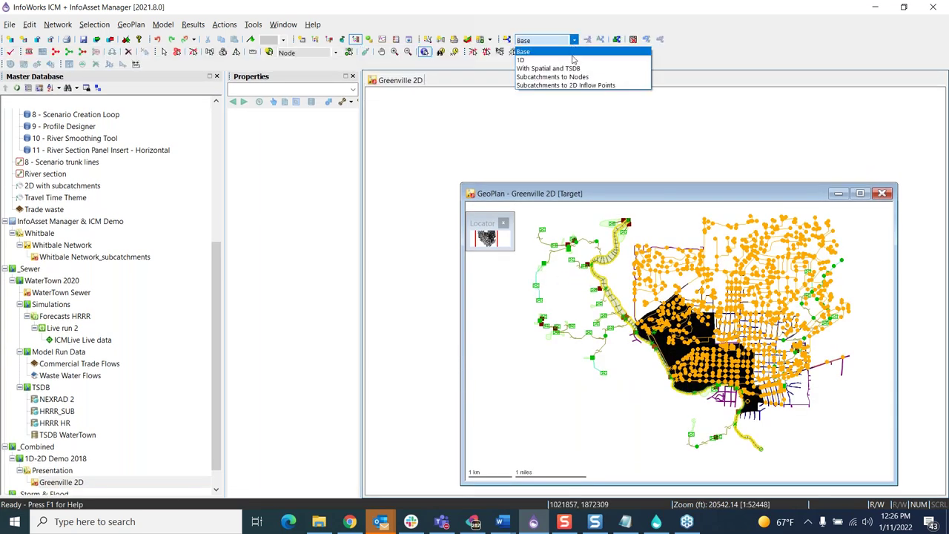
click(570, 78)
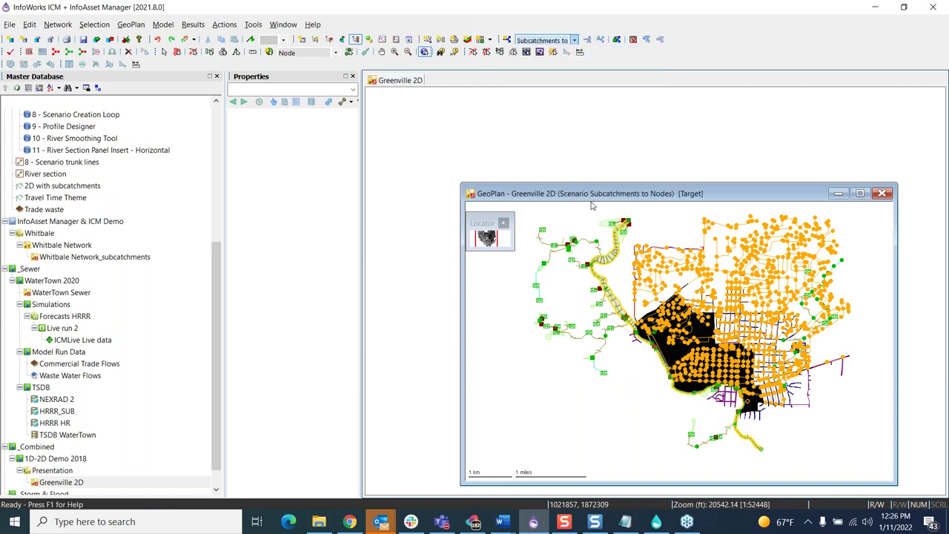
scroll(59, 214, up, 3)
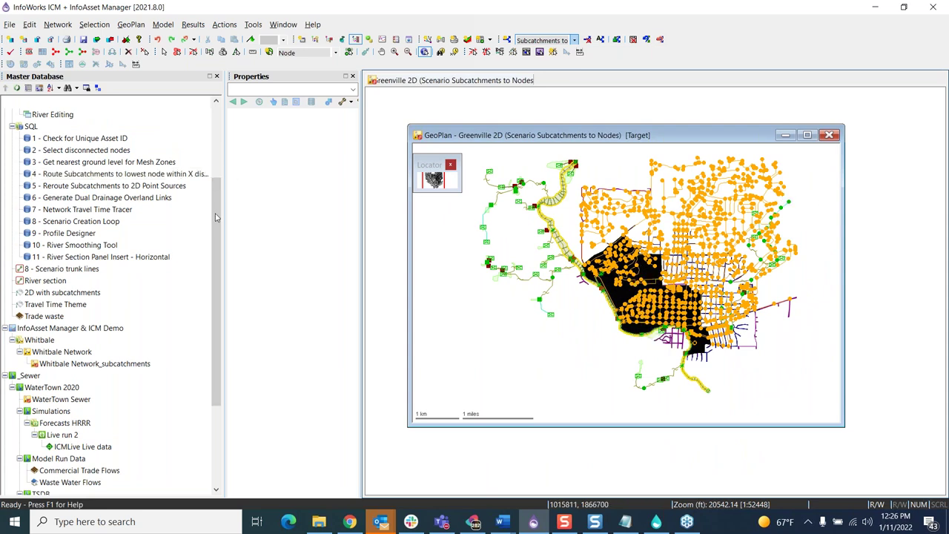
Step: Open query 5 - Reroute Subcatchments to 2D Point Sources and zoom the map to node N14-034
double_click(71, 187)
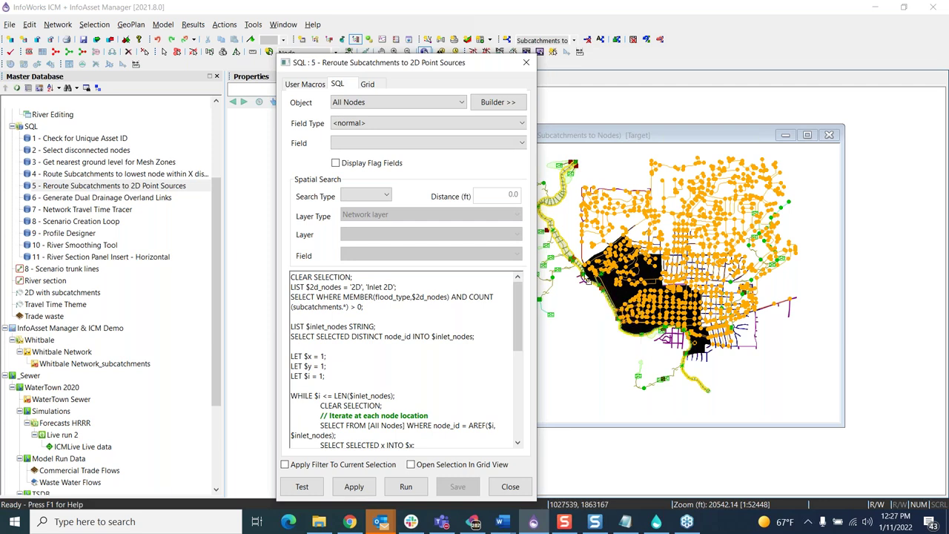
mouse_move(600, 273)
mouse_move(591, 290)
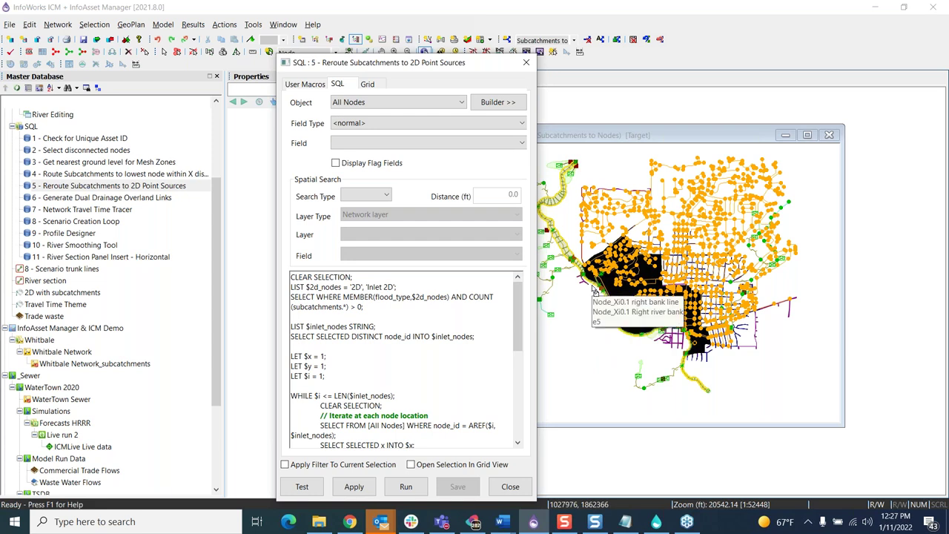
mouse_move(630, 324)
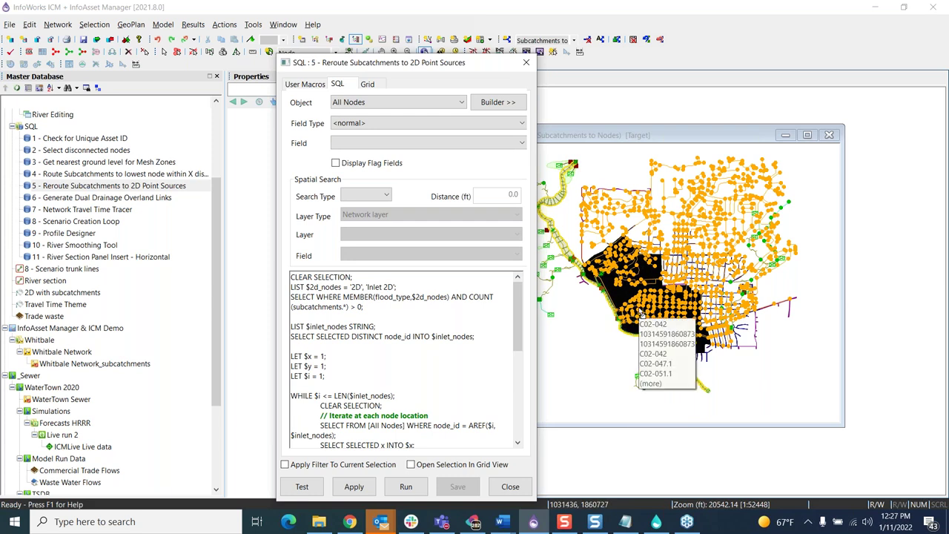
scroll(635, 240, up, 8)
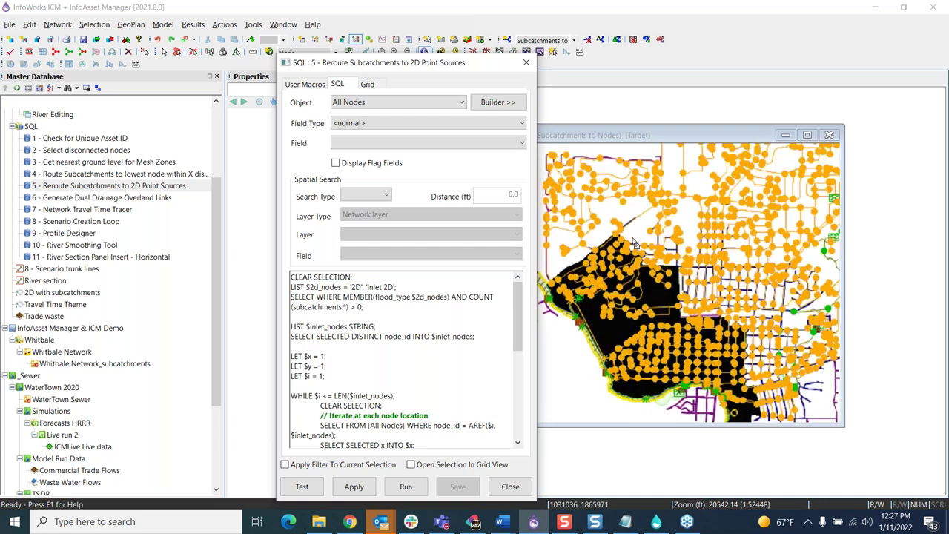
scroll(621, 253, up, 8)
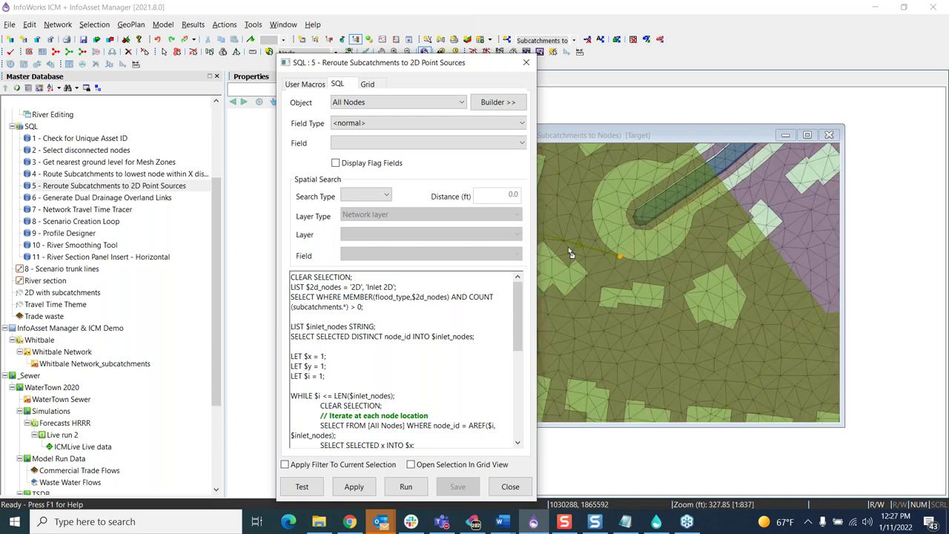
scroll(726, 288, down, 3)
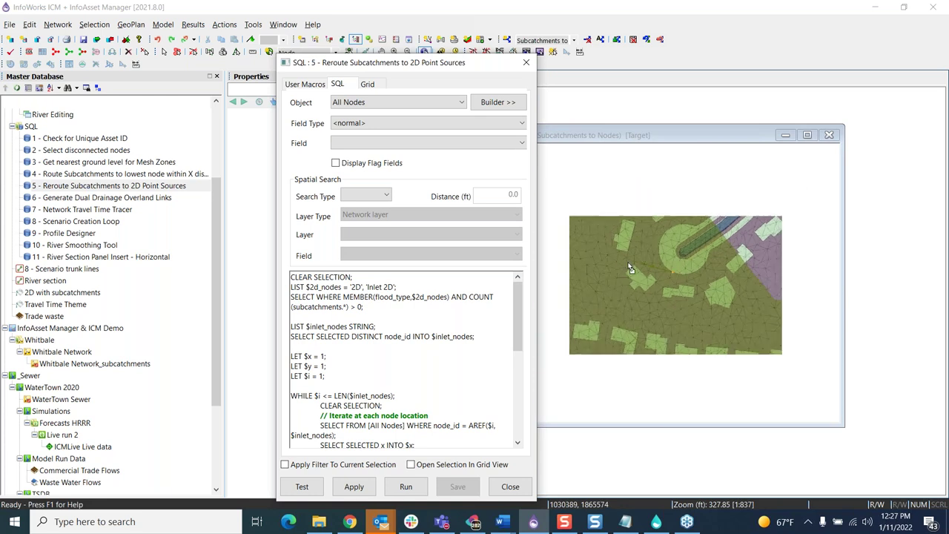
scroll(636, 269, up, 3)
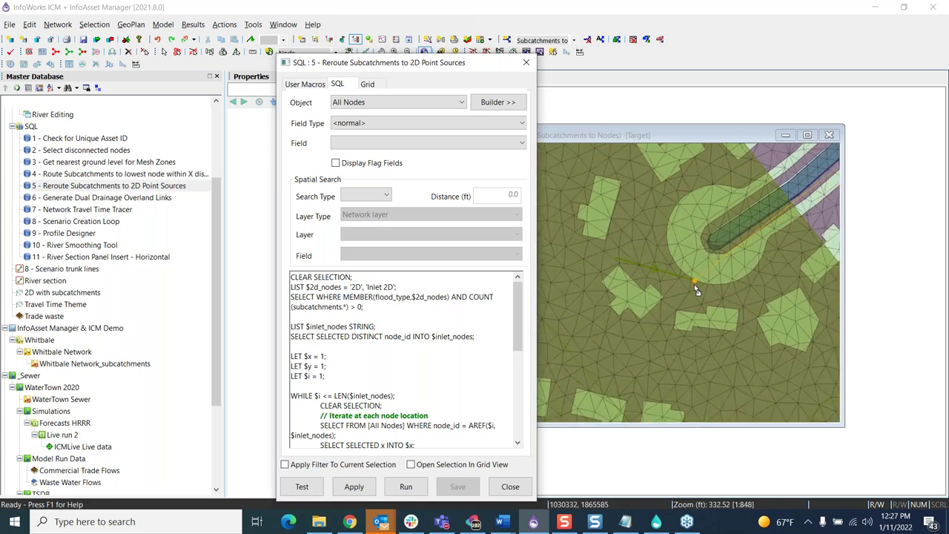
mouse_move(698, 287)
Step: Inspect subcatchment N14-034 from the overlapping objects at node N14-034
mouse_move(694, 282)
click(617, 259)
click(464, 228)
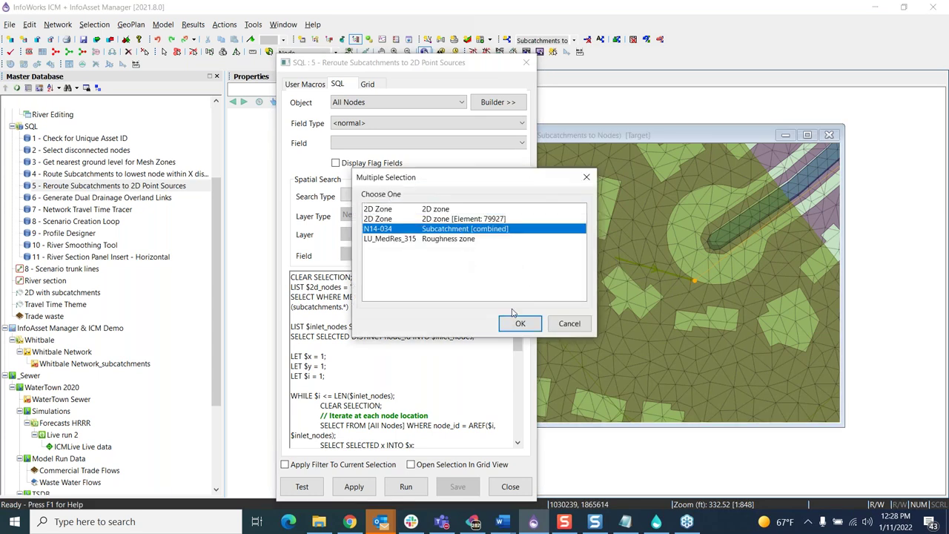
click(518, 323)
drag(317, 65, 482, 72)
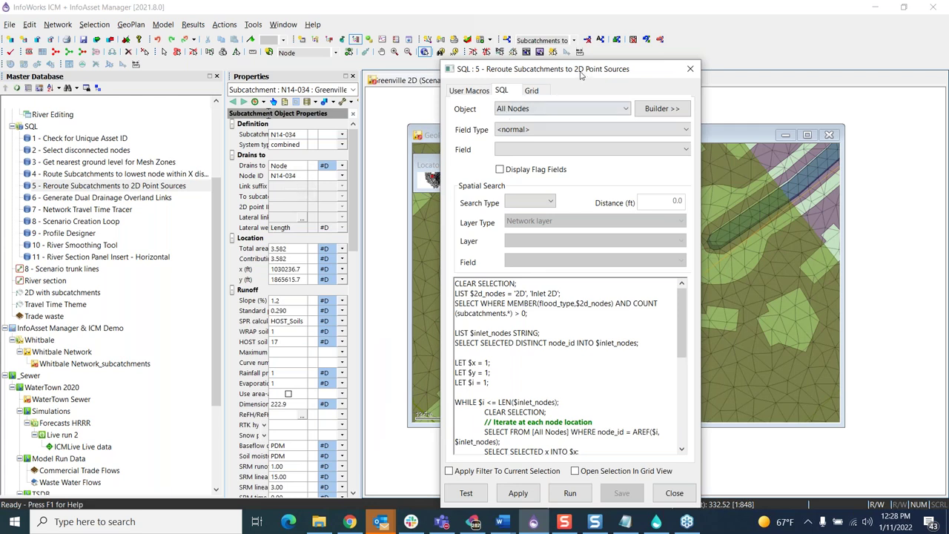
drag(563, 68, 482, 66)
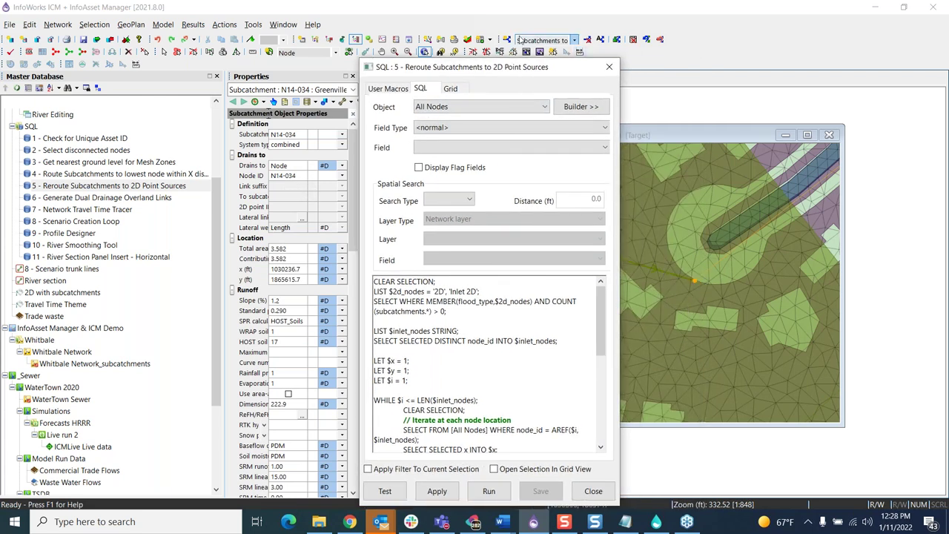
Step: View the 2D point source records in a new points grid, then close it
click(488, 41)
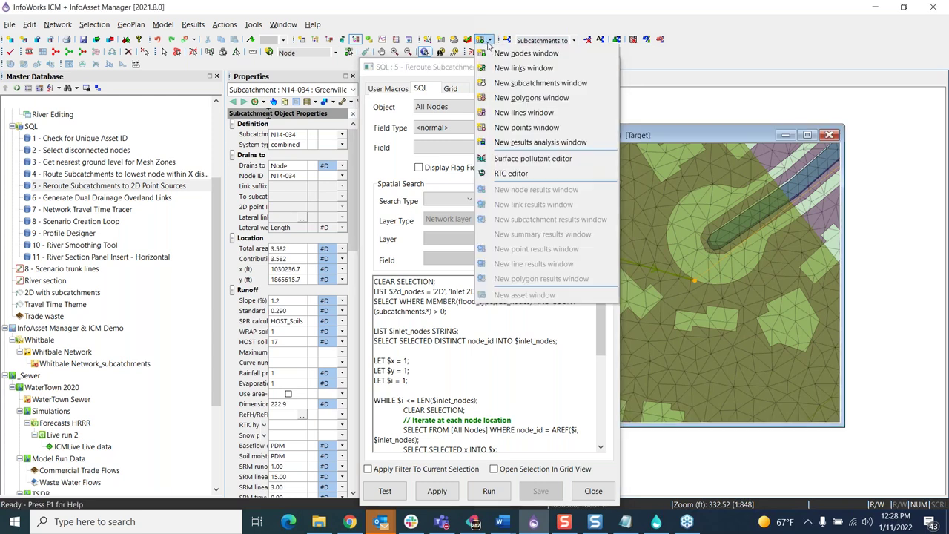
click(519, 129)
drag(638, 183, 857, 173)
click(765, 427)
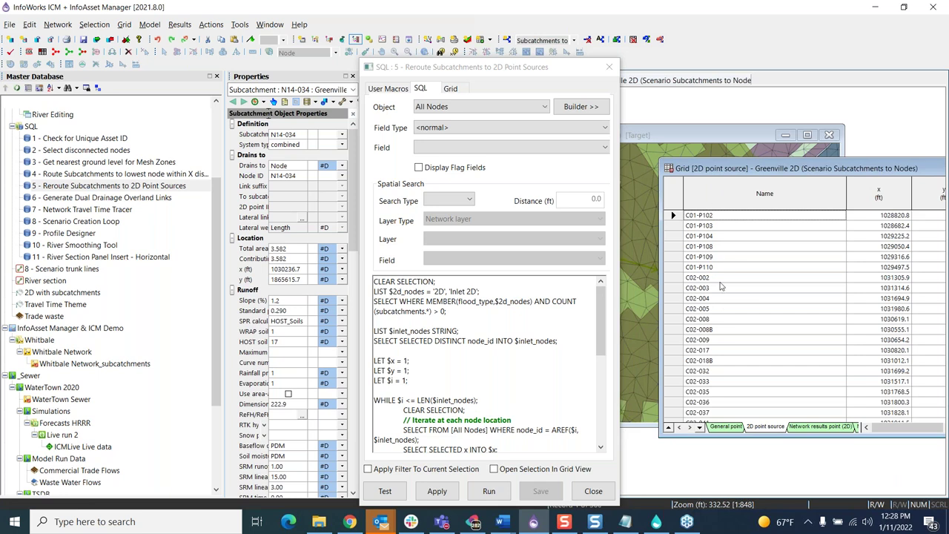
drag(744, 169, 545, 143)
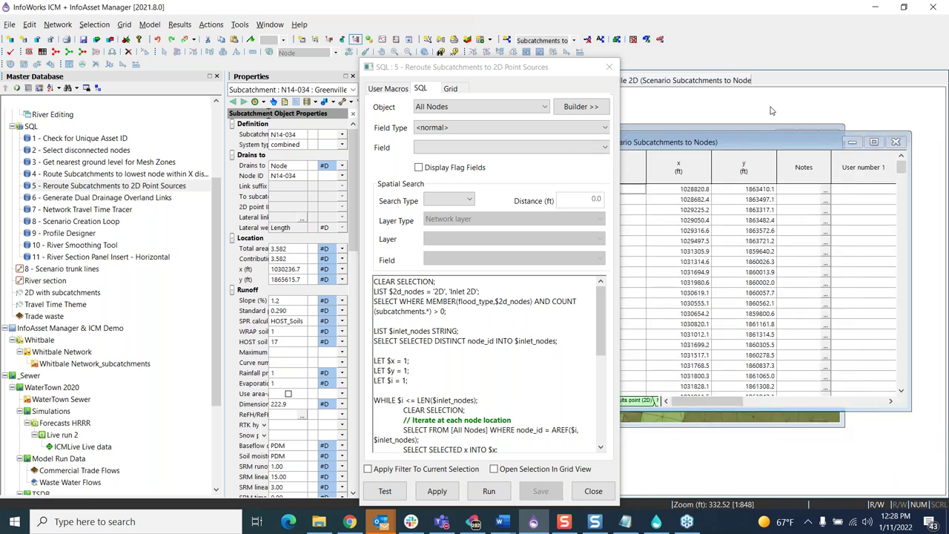
click(894, 141)
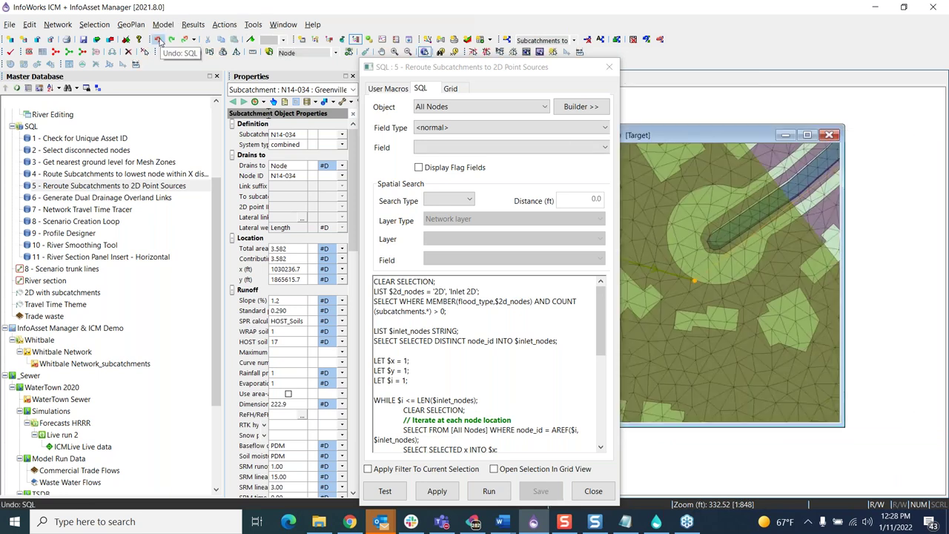
Step: Delete all 366 2D point sources from a new points grid and close the emptied grid
click(490, 40)
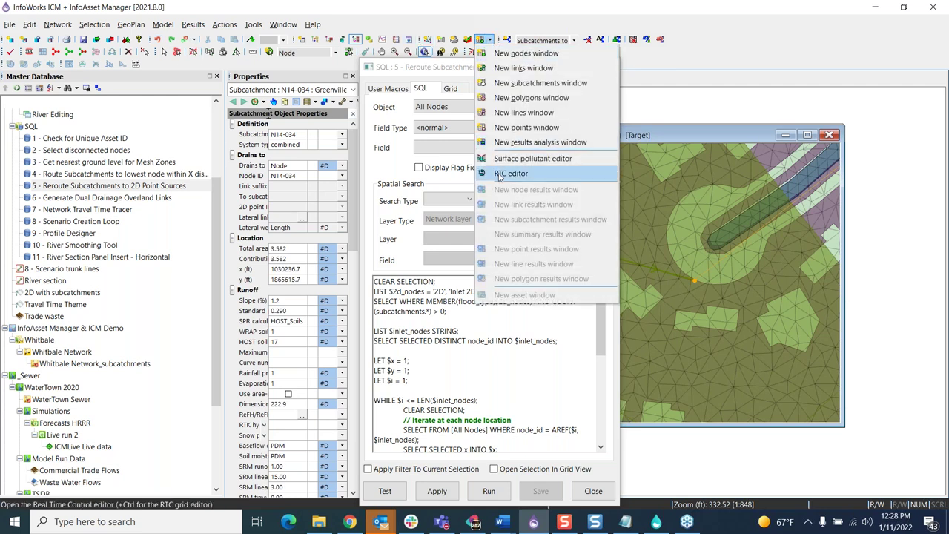
click(516, 127)
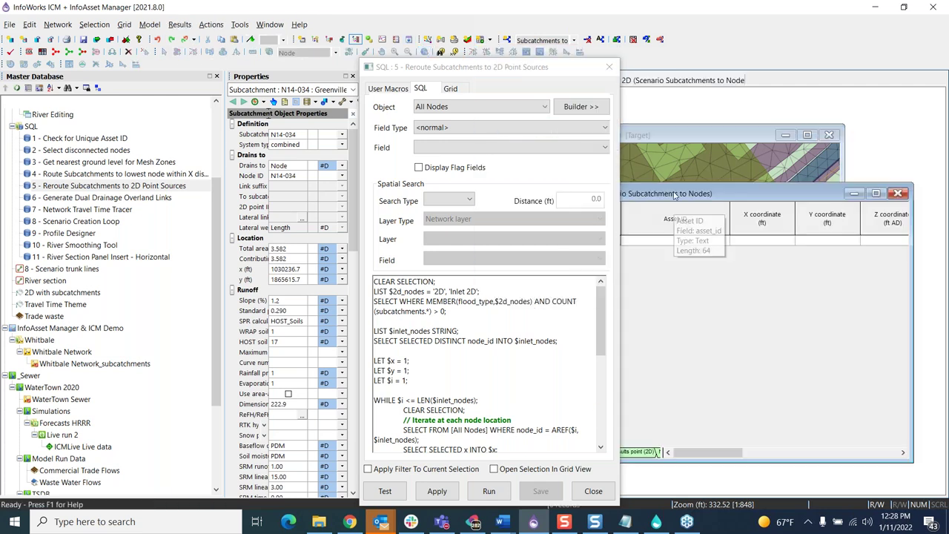
click(739, 421)
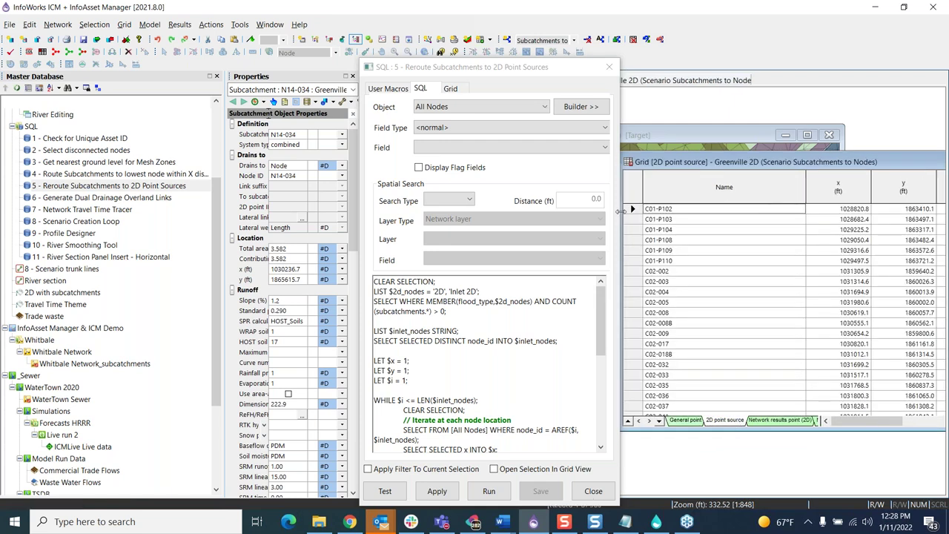
scroll(730, 348, down, 10)
drag(860, 164, 711, 137)
drag(910, 234, 911, 367)
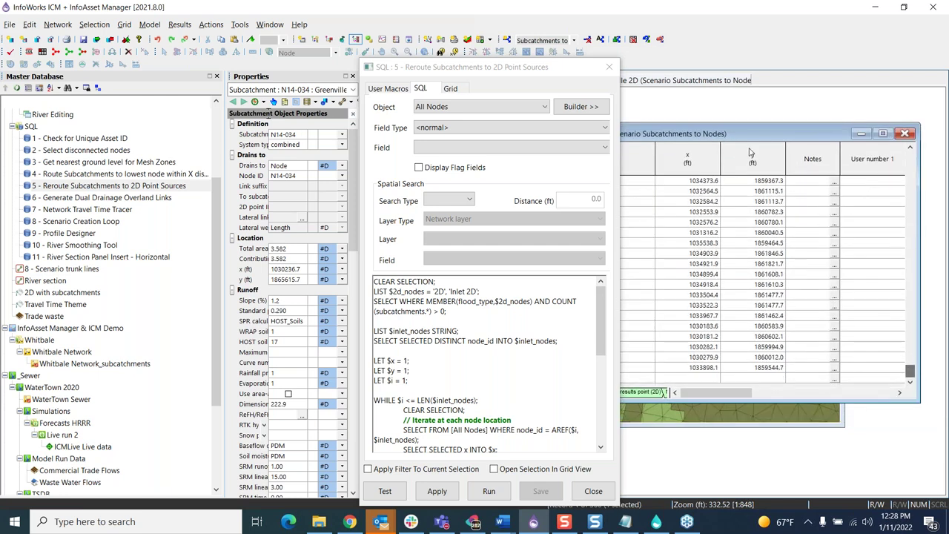
drag(686, 132, 946, 136)
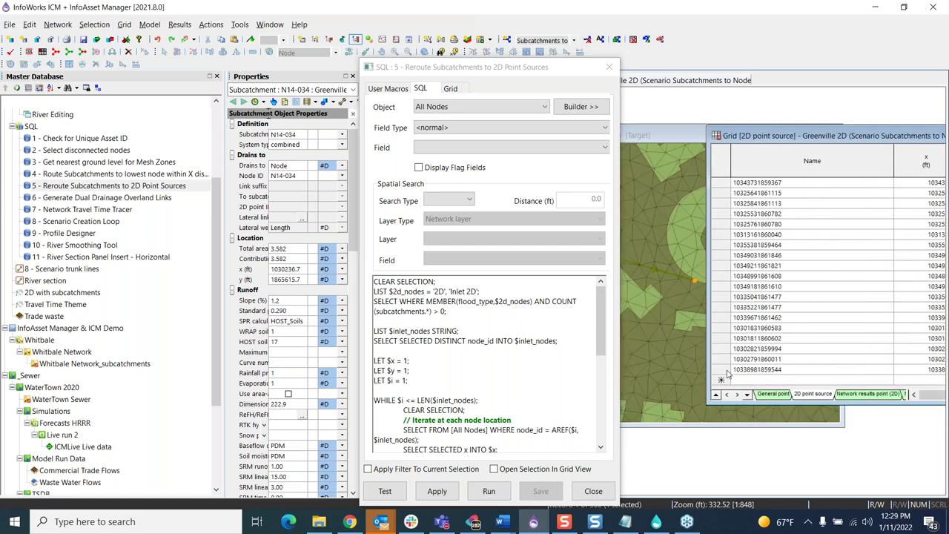
click(719, 160)
click(128, 51)
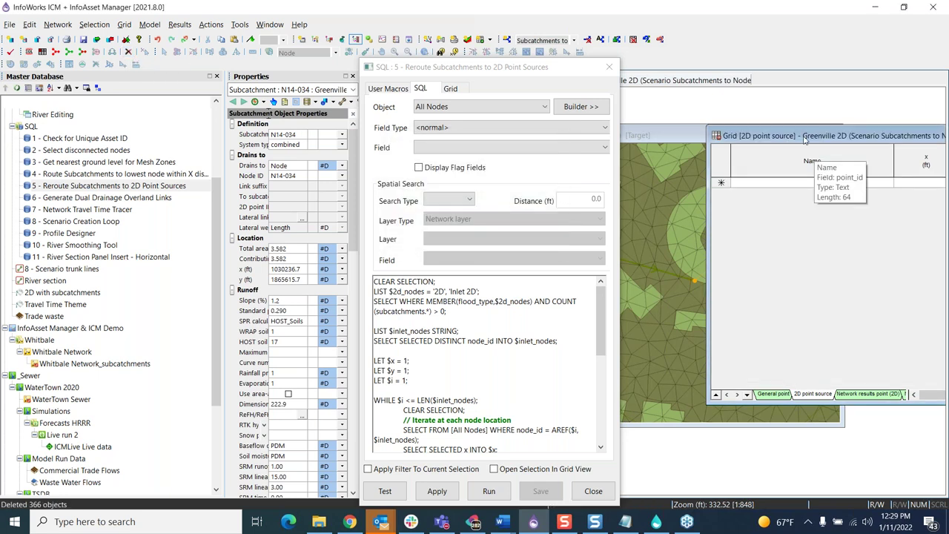
drag(927, 145, 792, 131)
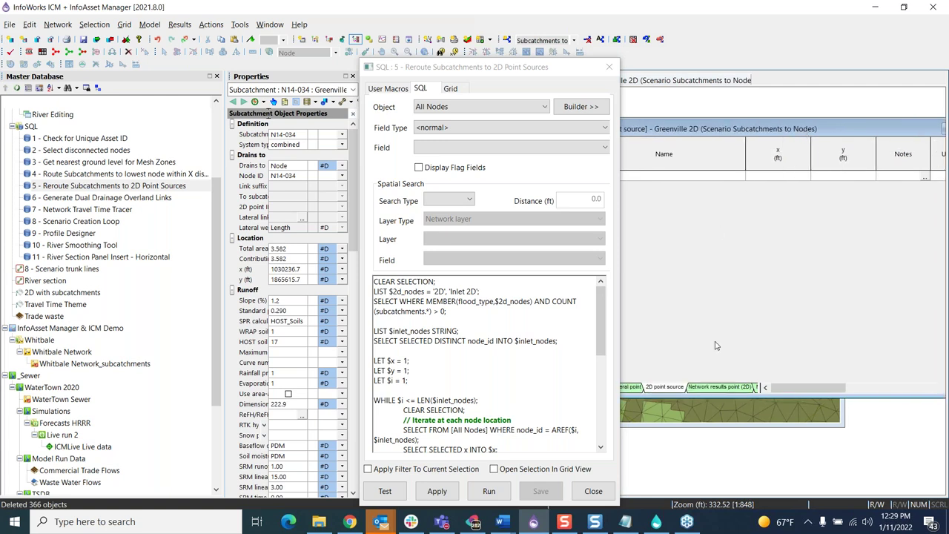
drag(853, 134, 685, 123)
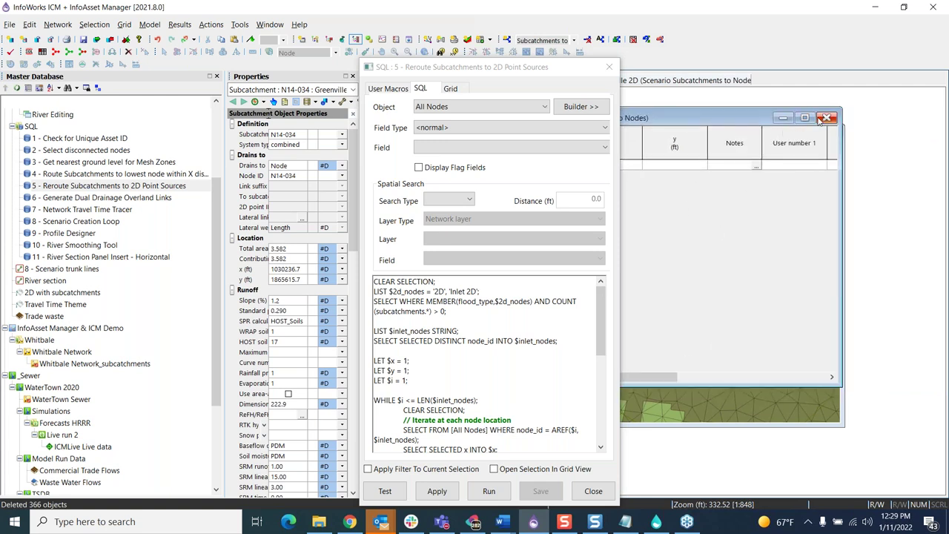
click(824, 118)
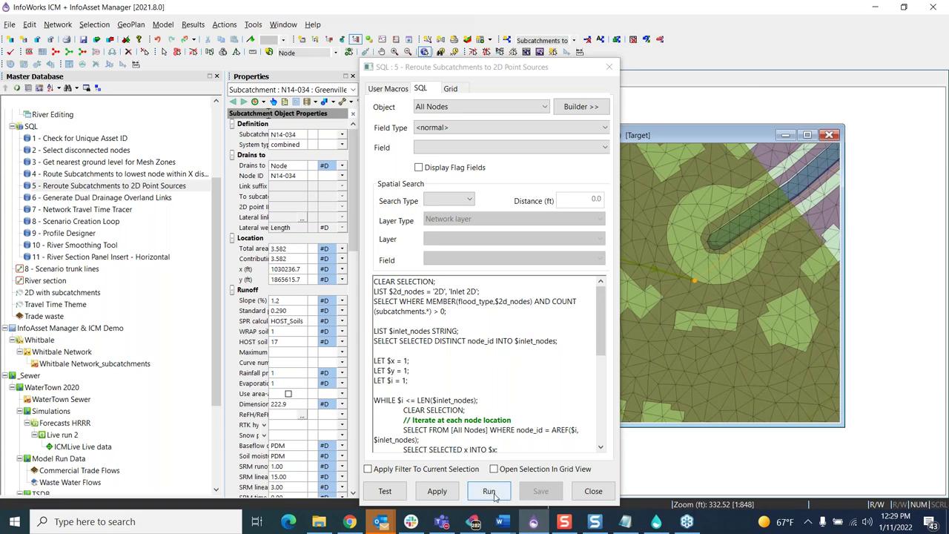
click(489, 492)
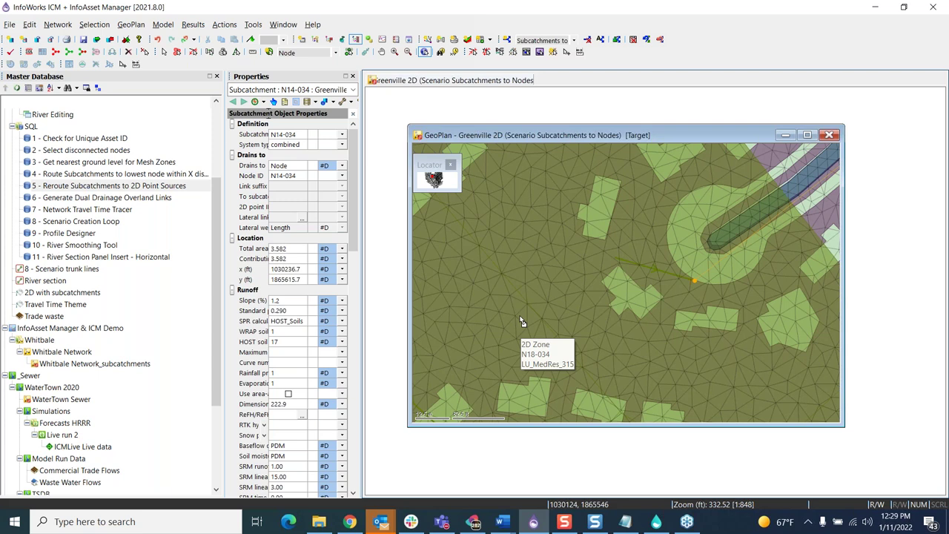
click(615, 261)
click(569, 323)
click(693, 281)
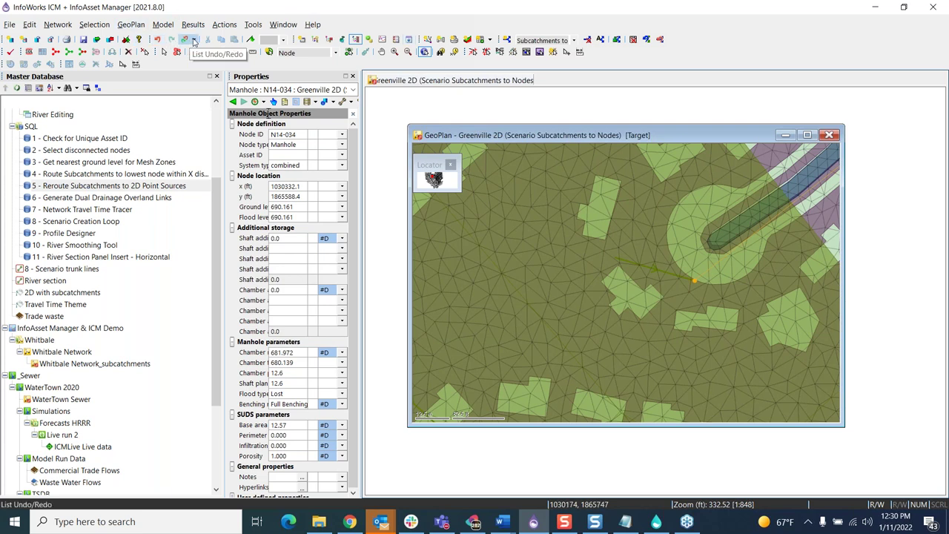
click(194, 42)
click(208, 99)
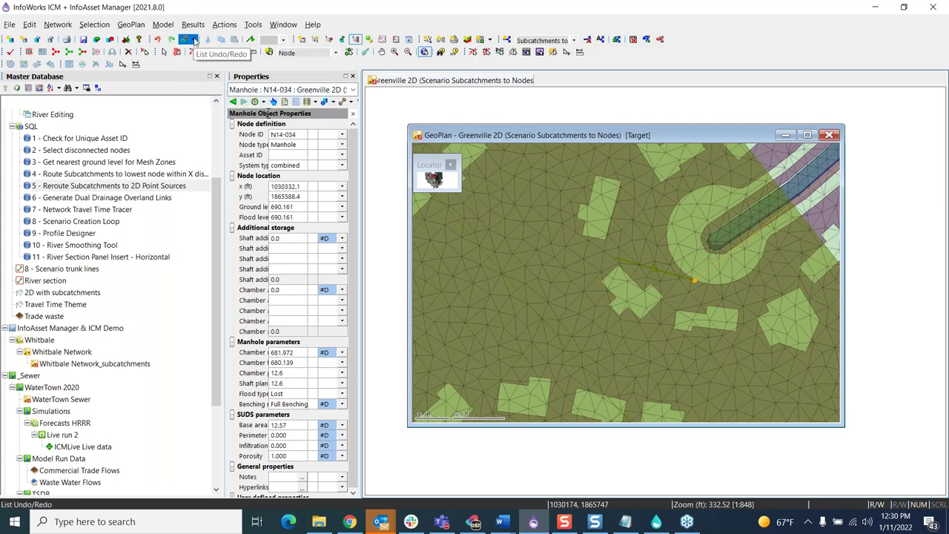
click(195, 42)
click(222, 82)
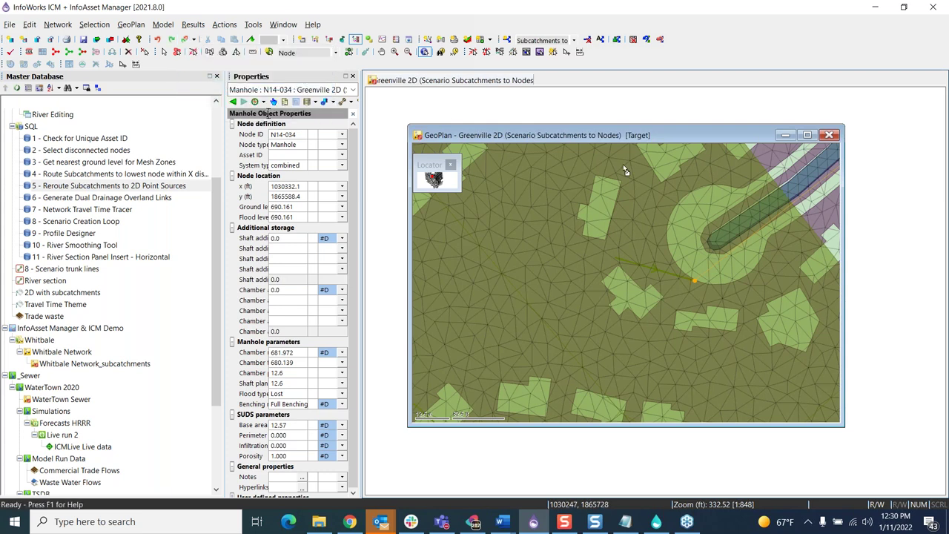
scroll(143, 375, down, 3)
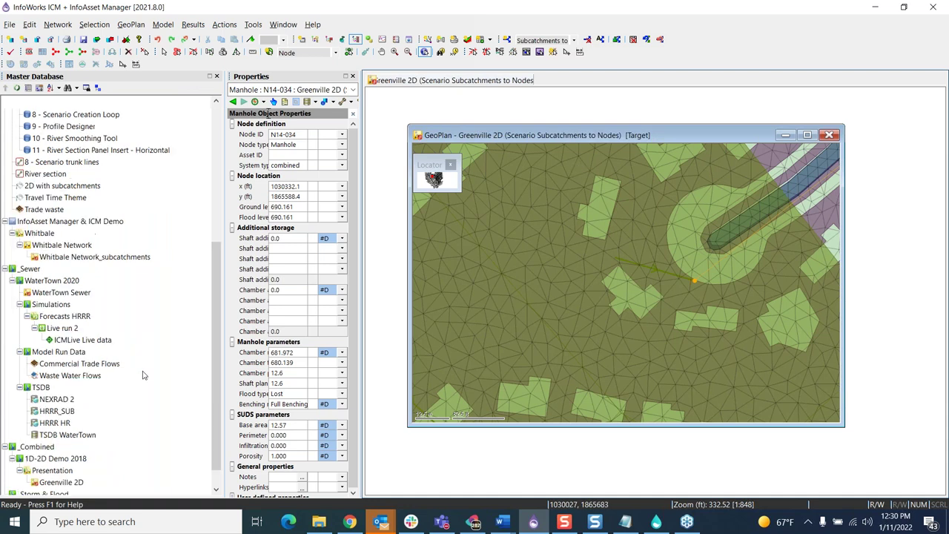
scroll(144, 375, down, 1)
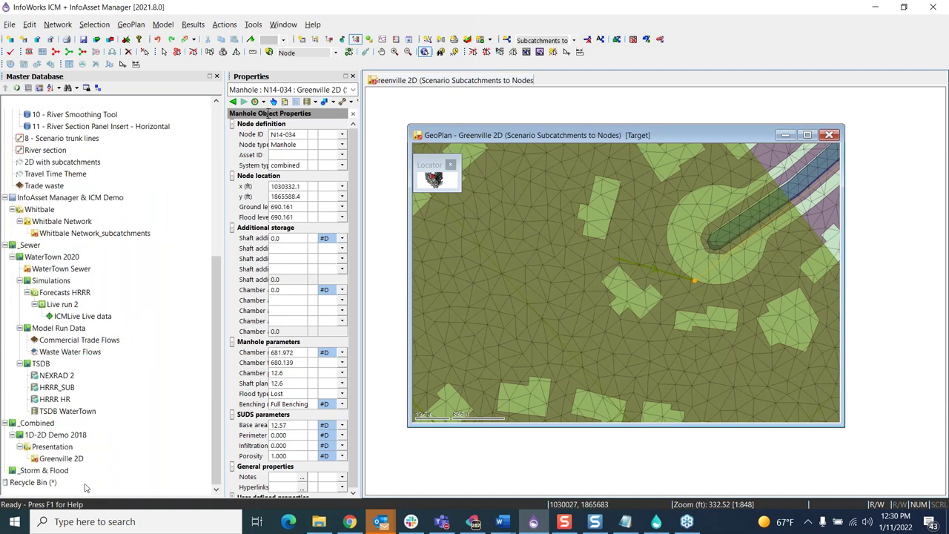
right_click(54, 459)
click(97, 292)
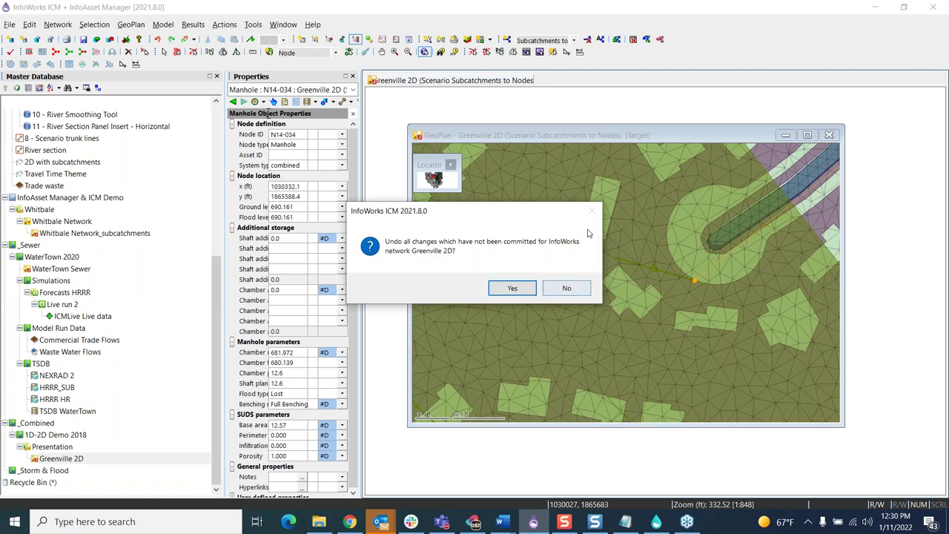
click(566, 289)
click(574, 40)
click(534, 52)
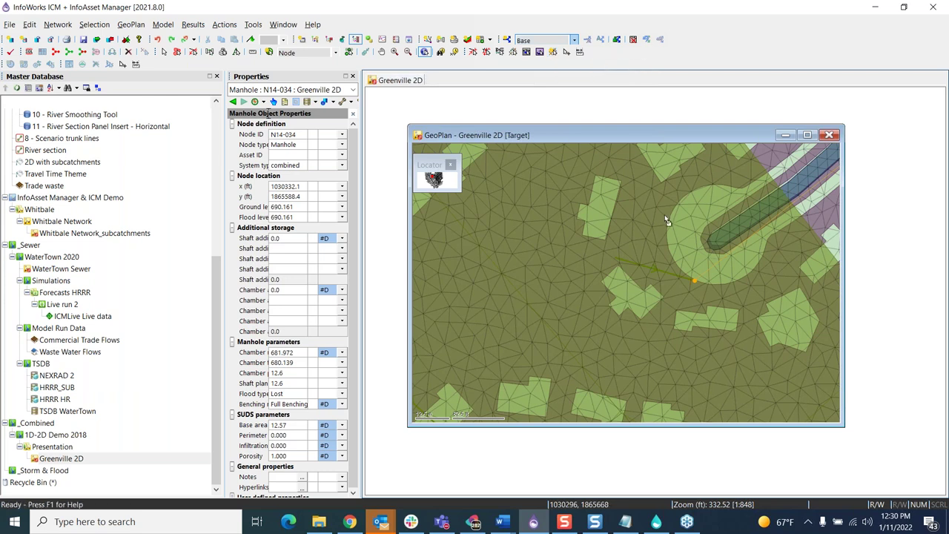
click(574, 40)
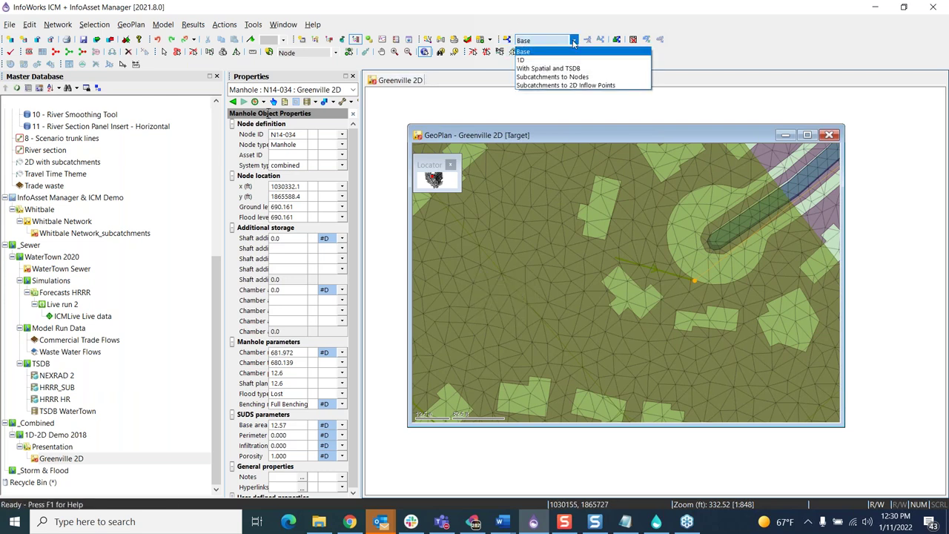
click(563, 79)
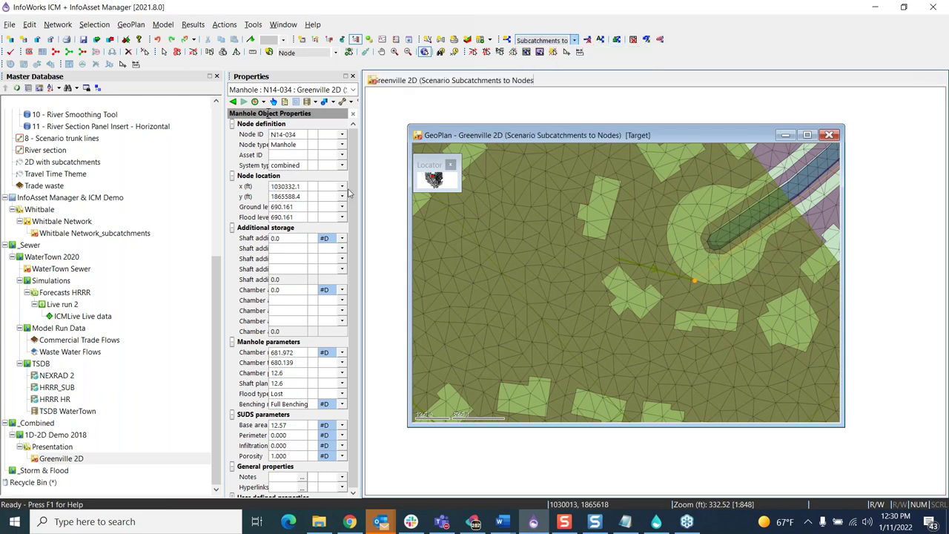
Step: Run Reroute Subcatchments to 2D Point Sources on the map and dismiss the duplicate point source warning
scroll(86, 220, up, 2)
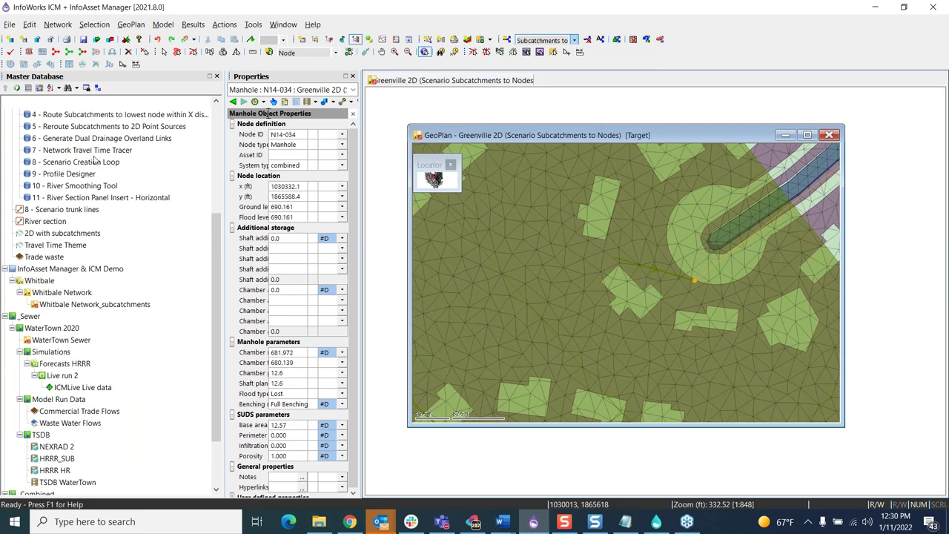
scroll(94, 159, up, 1)
drag(95, 168, 548, 323)
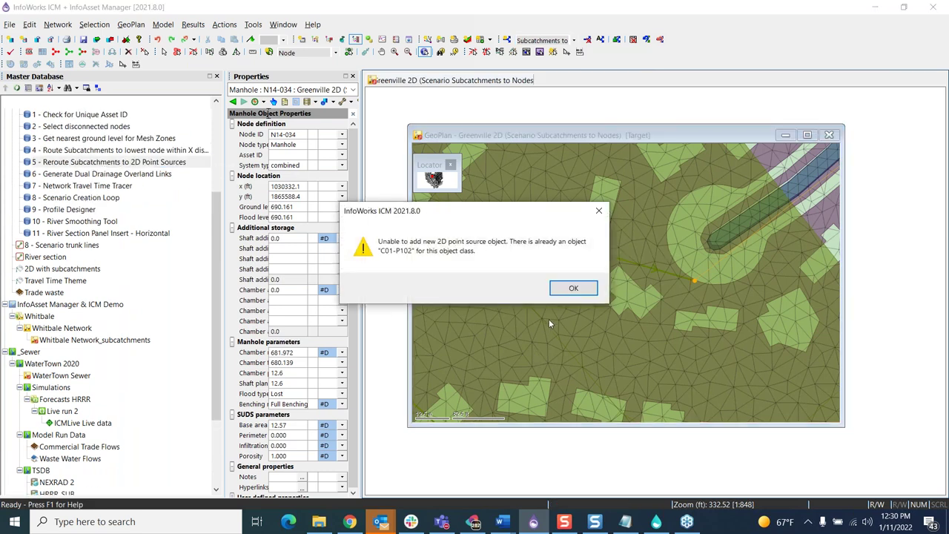
click(573, 291)
Step: Open a points grid and inspect subcatchment N14-034 draining to node N14-034
click(489, 39)
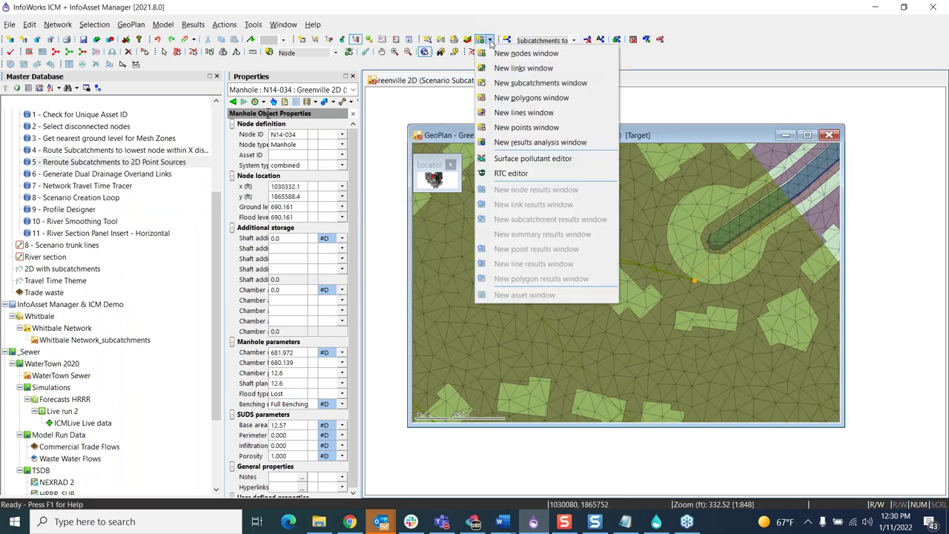
click(526, 126)
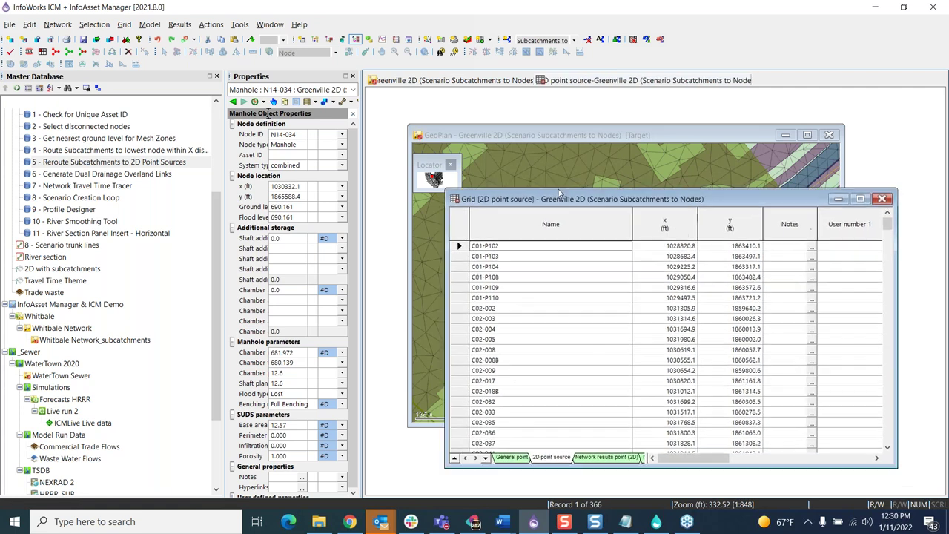
click(661, 139)
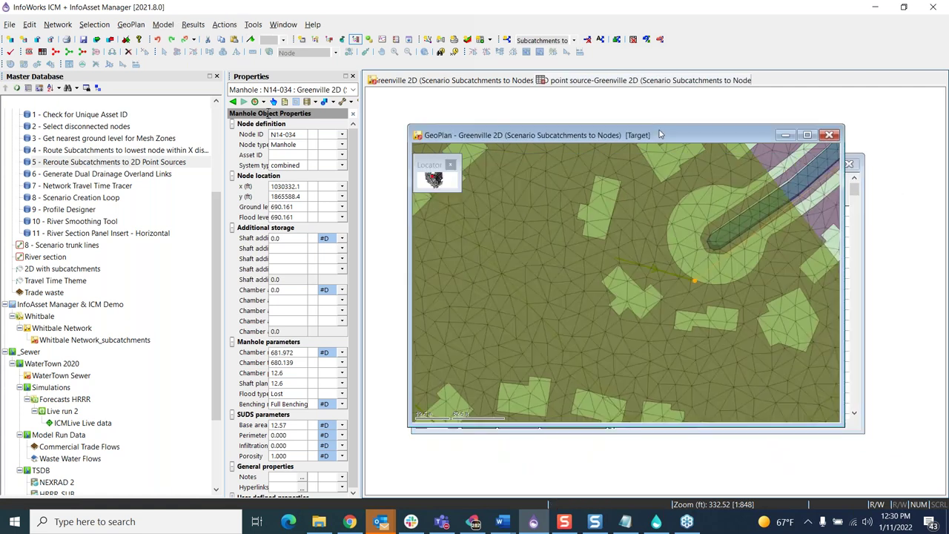
click(620, 262)
click(475, 228)
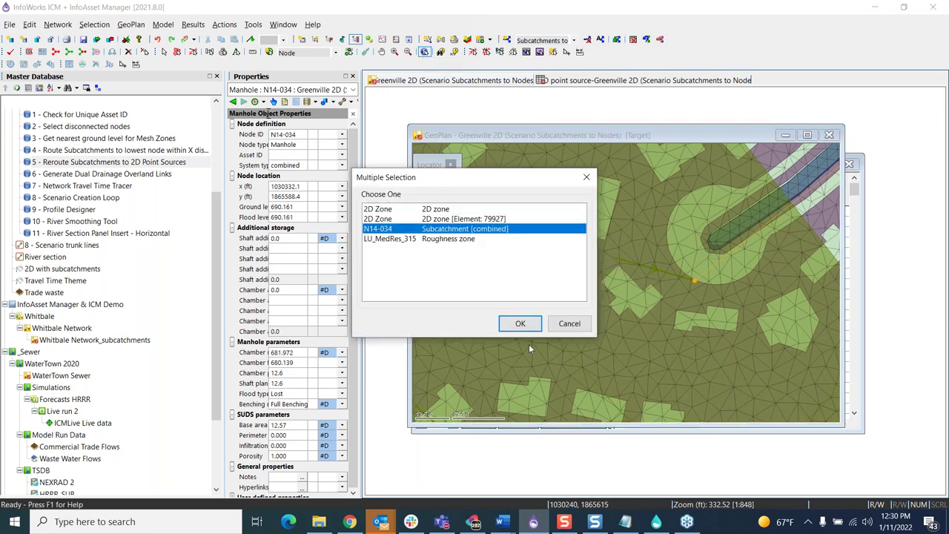
click(520, 323)
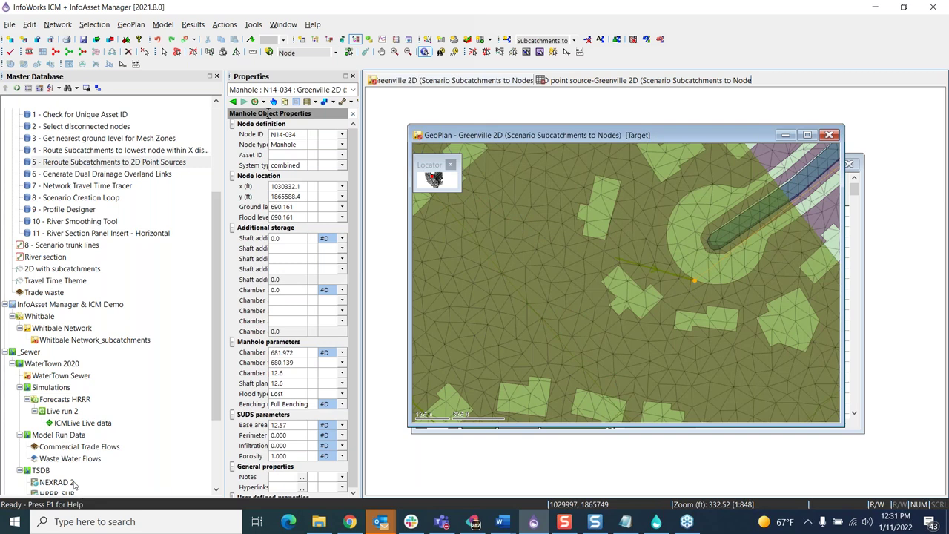
scroll(95, 370, down, 3)
click(67, 459)
Step: Revert the uncommitted Greenville 2D changes and close all its associated windows
right_click(67, 460)
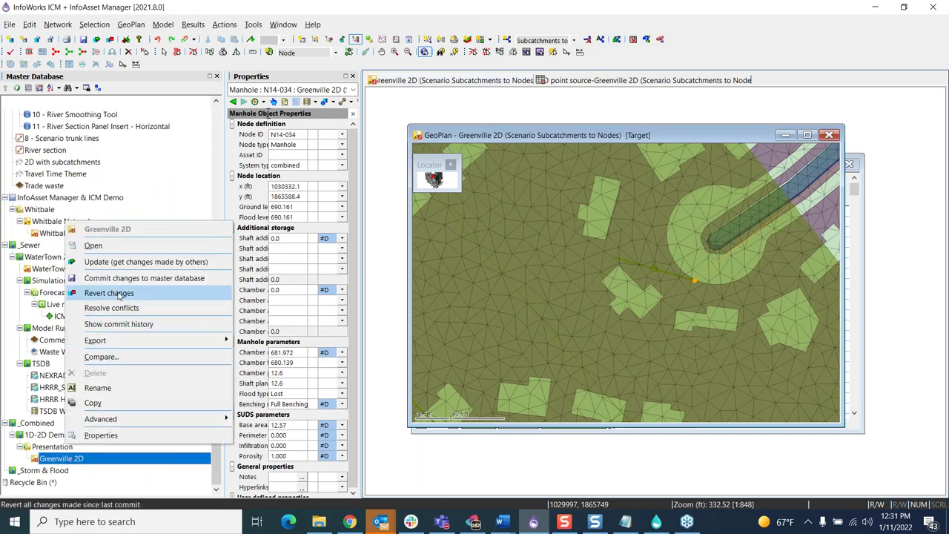
click(829, 136)
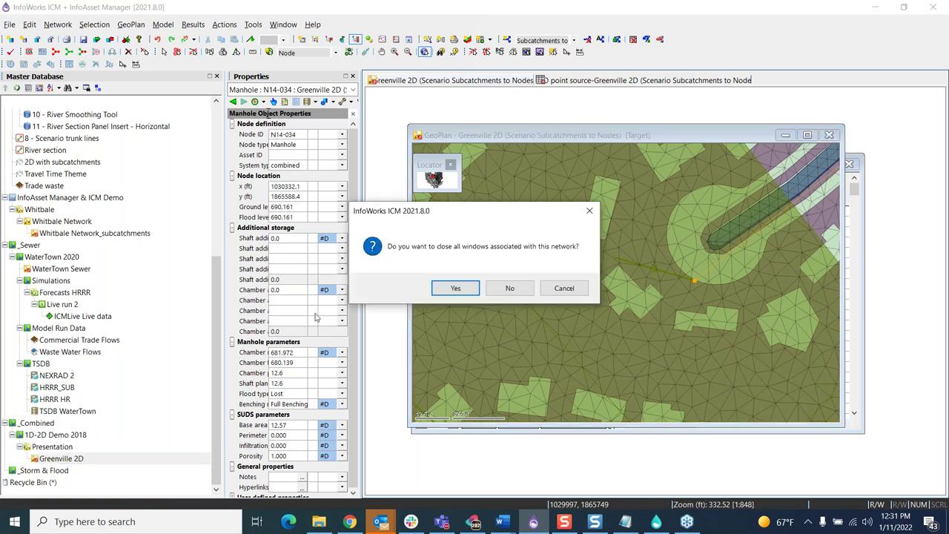
click(455, 287)
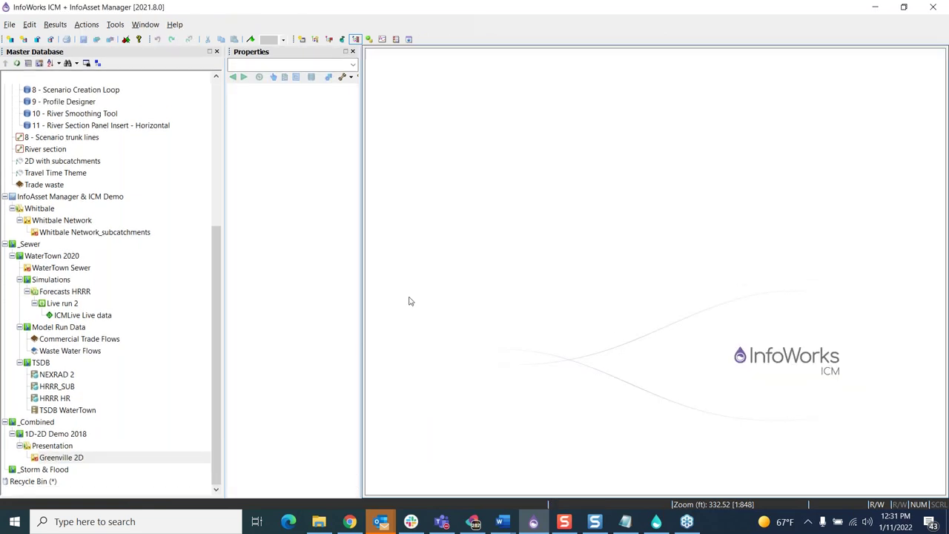
mouse_move(94, 221)
Step: Reopen Greenville 2D and open query 6 - Generate Dual Drainage Overland Links beside the map
double_click(58, 458)
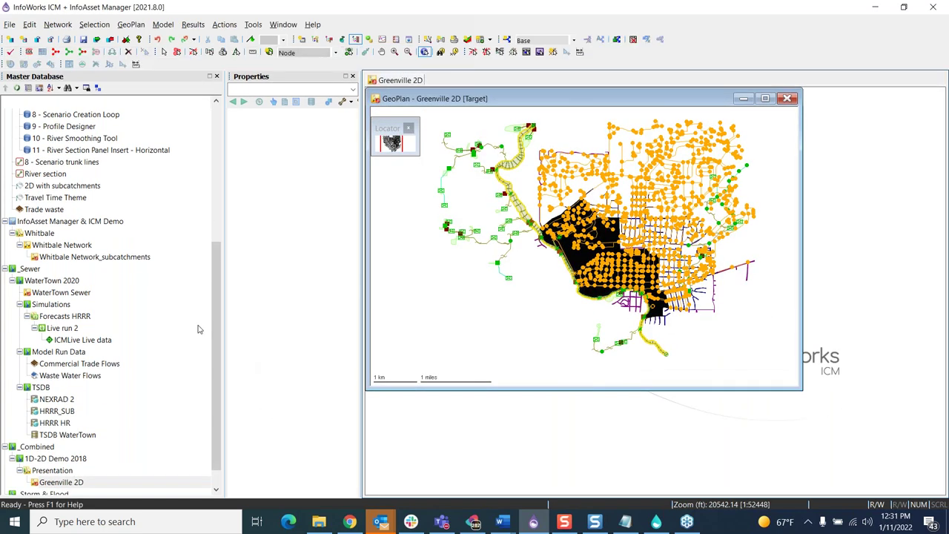
scroll(95, 197, up, 2)
click(64, 165)
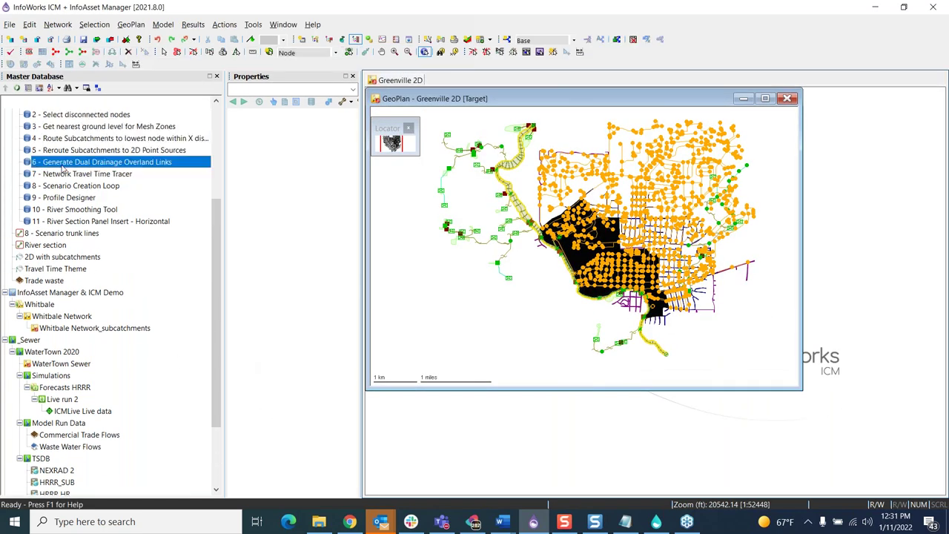
double_click(64, 169)
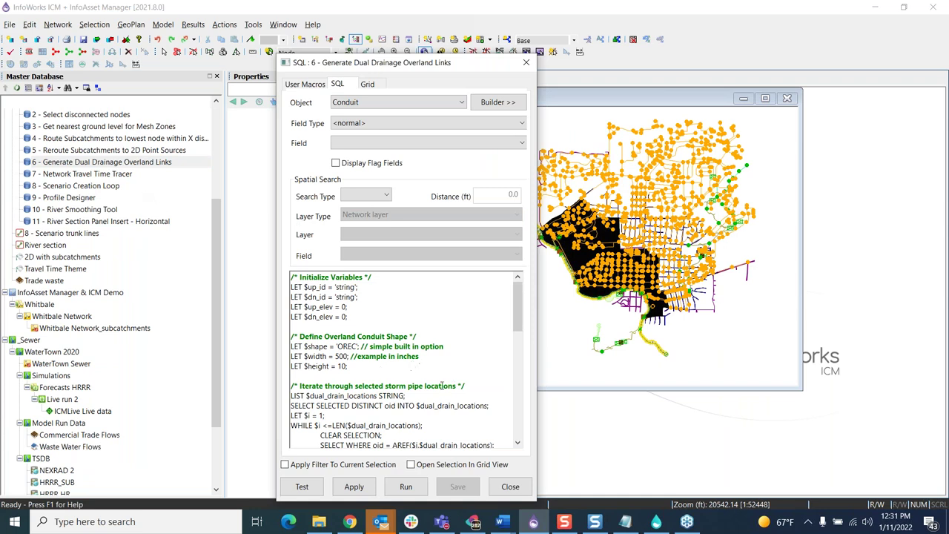
drag(443, 63, 351, 55)
scroll(636, 159, up, 3)
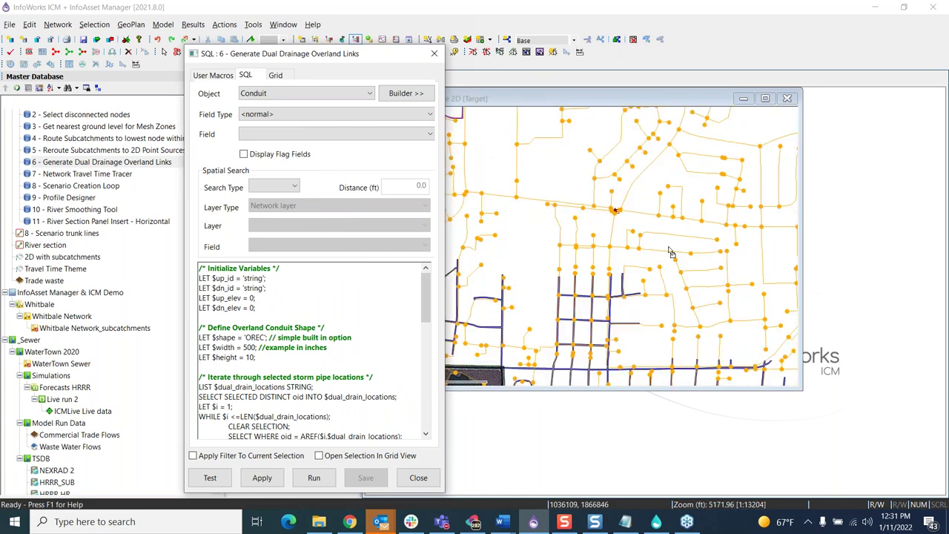
scroll(553, 175, up, 2)
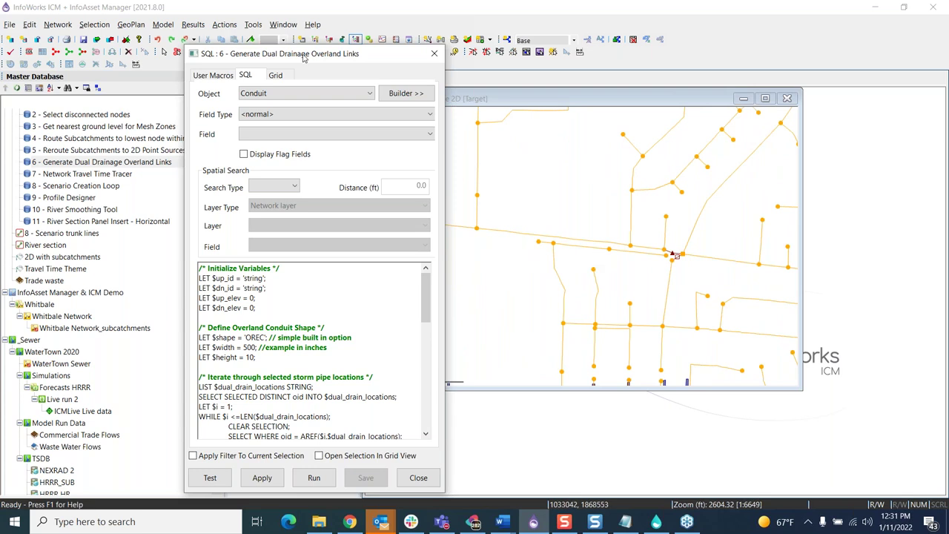
drag(306, 56, 264, 104)
click(163, 52)
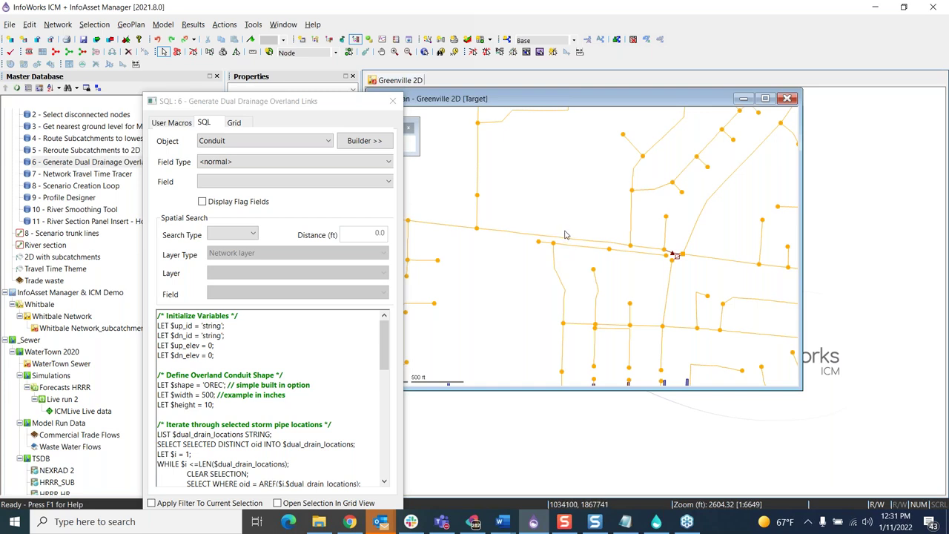
Step: Select conduits on the east–west main line and inspect manhole N10-040
click(575, 246)
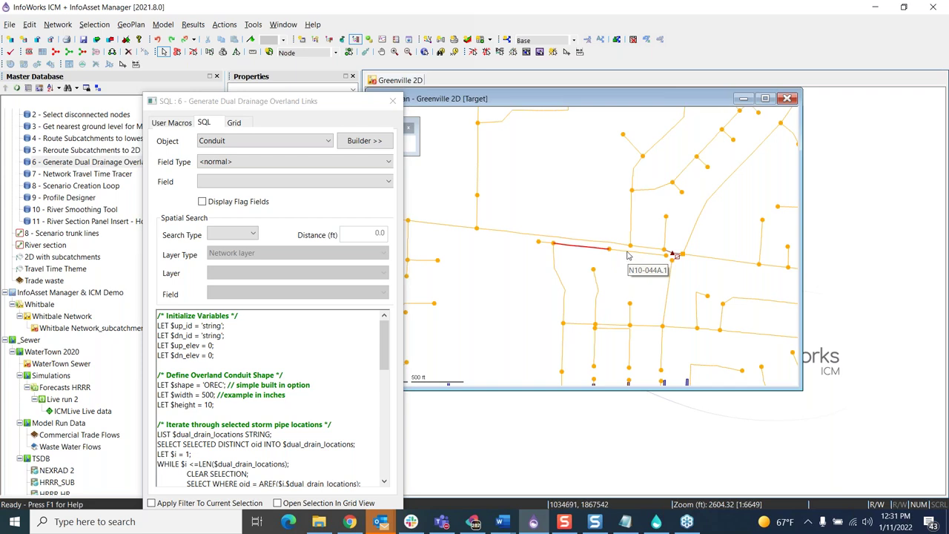
ctrl+click(628, 256)
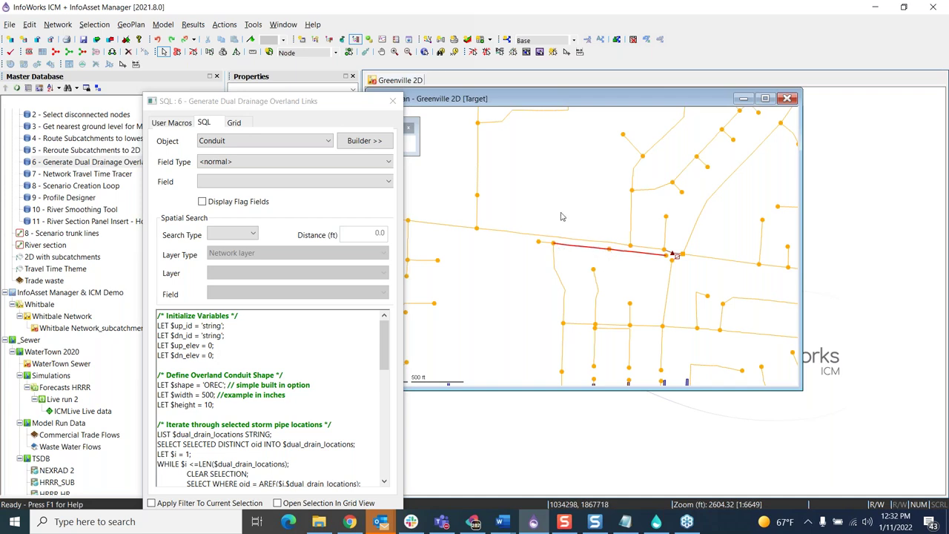
drag(302, 102, 153, 158)
click(424, 52)
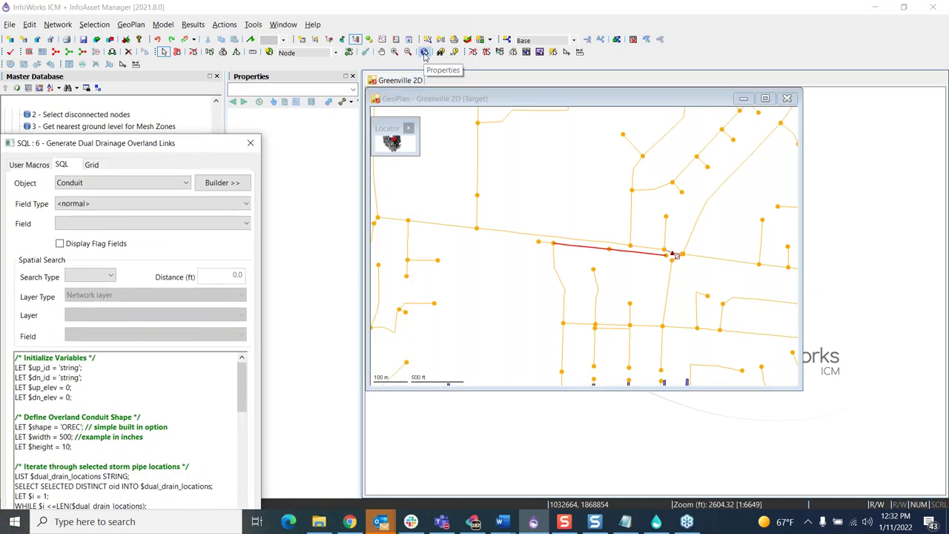
click(559, 180)
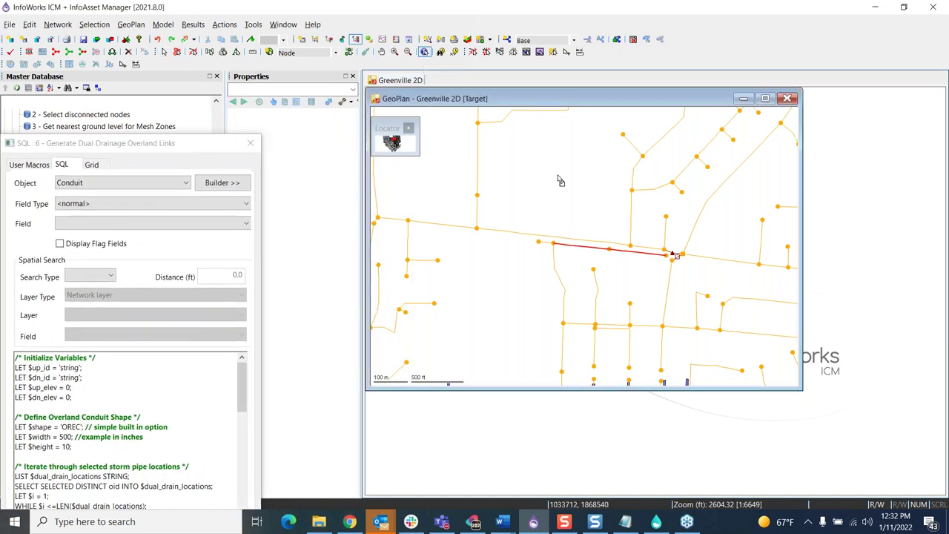
click(553, 246)
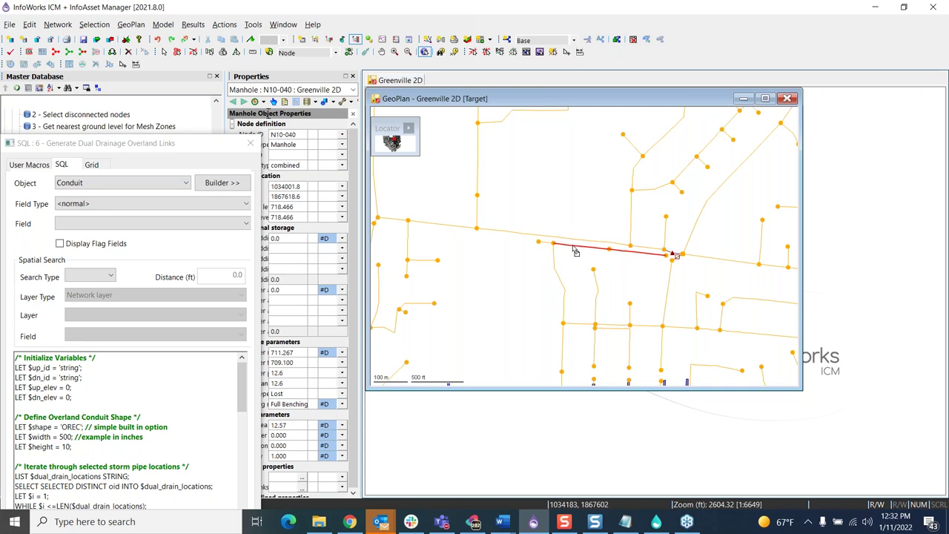
Step: Reselect only the horizontal conduit N10-043.1 and view its 26-inch, 291.3 ft properties
click(165, 52)
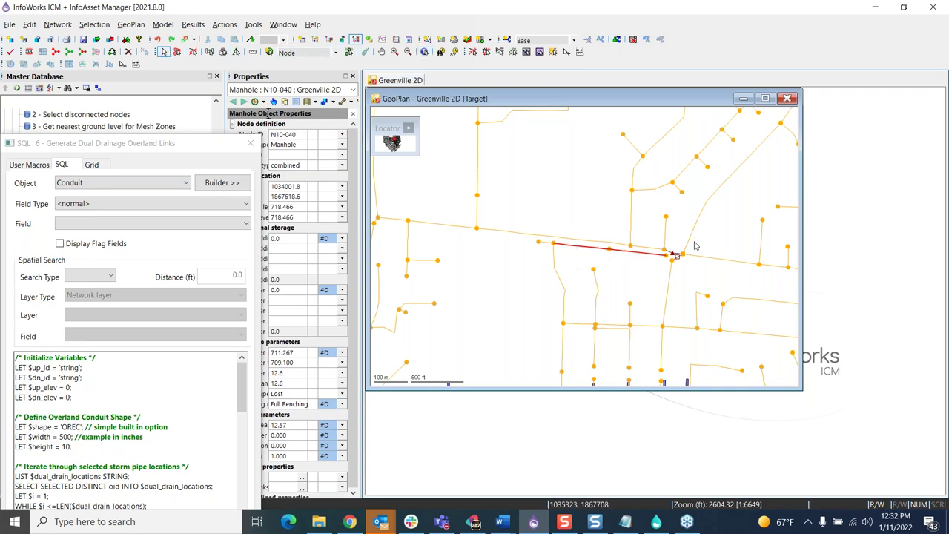
click(554, 258)
ctrl+click(555, 259)
ctrl+click(547, 242)
click(423, 53)
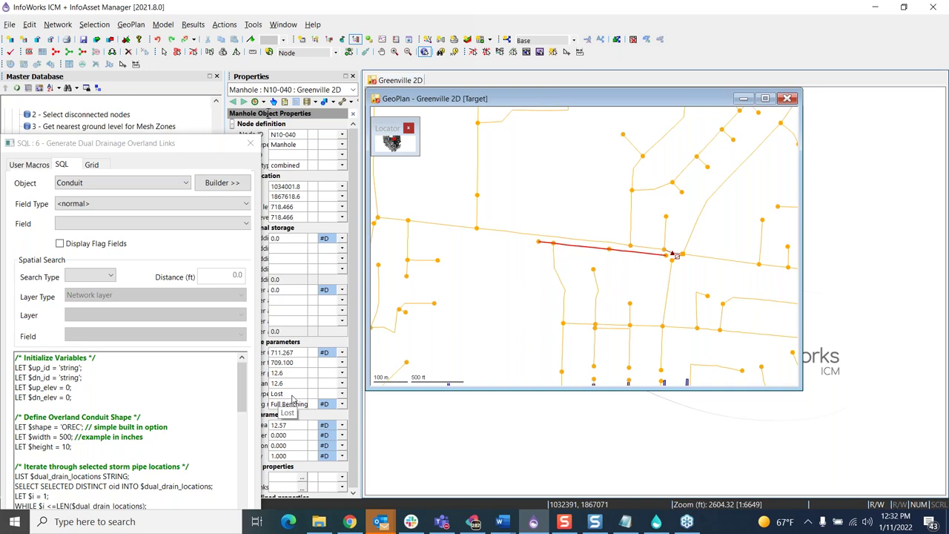
drag(131, 145, 172, 40)
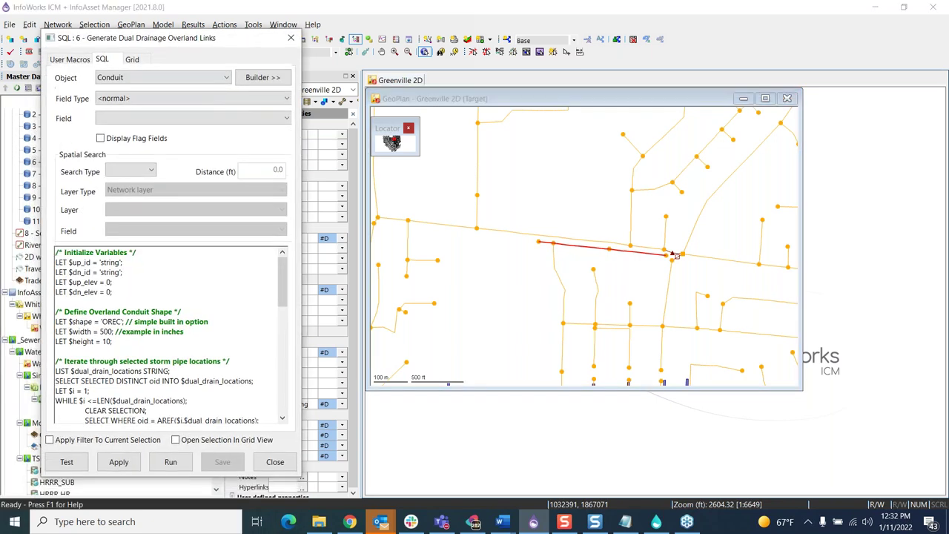
click(601, 250)
drag(208, 45, 309, 52)
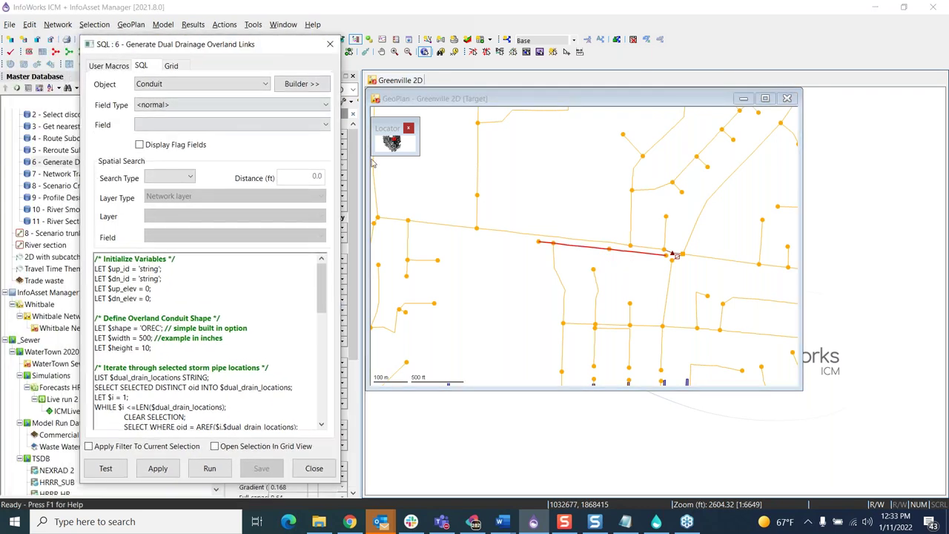
Step: Run the script to create overland conduit N10-043.9 (OREC 500 by 10), then reopen query 6
click(211, 468)
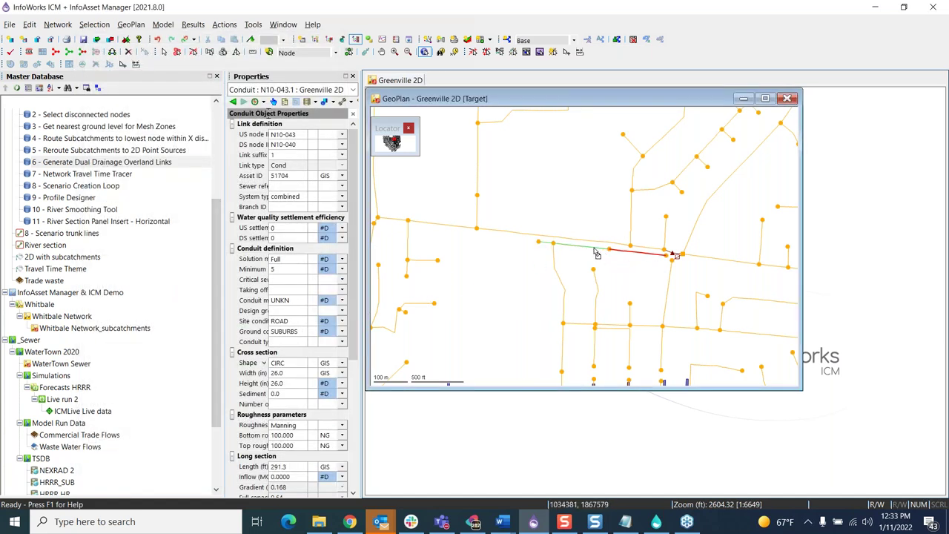
click(597, 253)
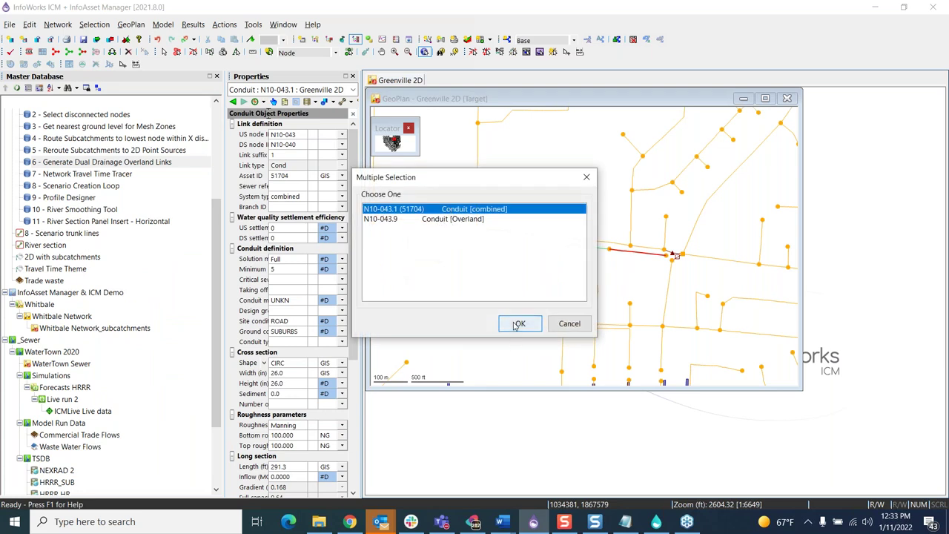
click(473, 220)
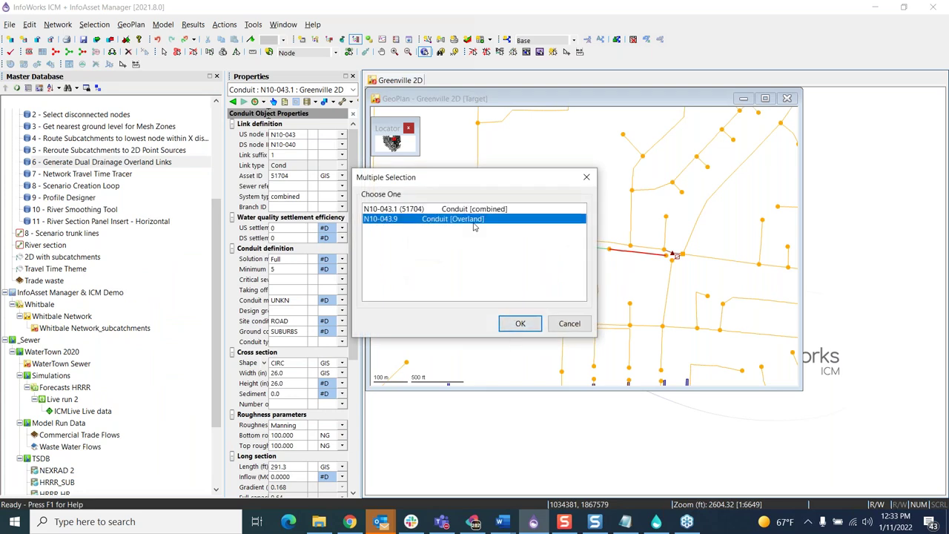
click(533, 326)
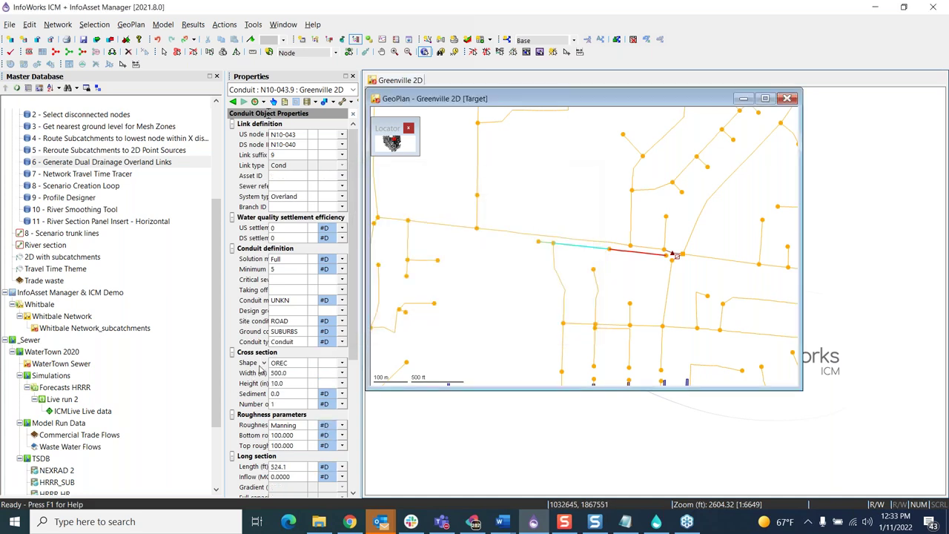
double_click(67, 164)
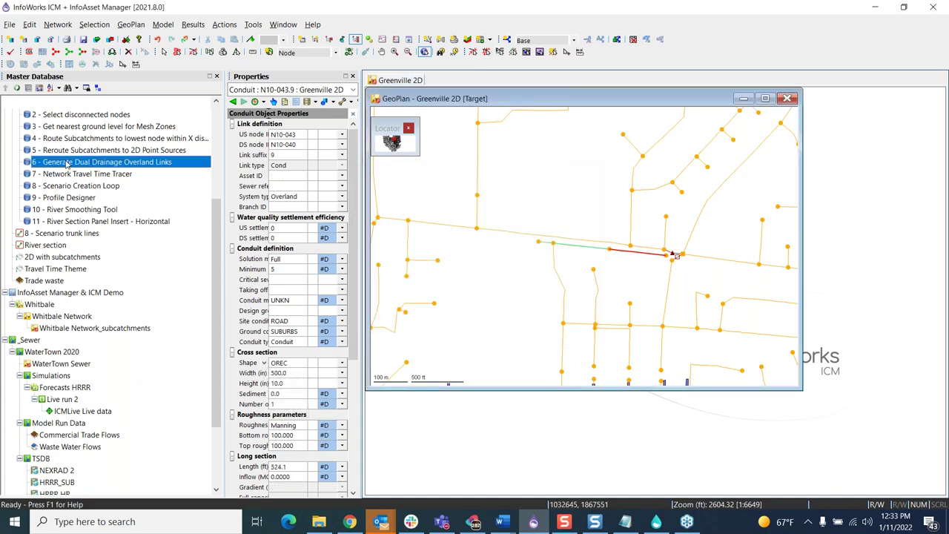
Step: Scroll through the Generate Dual Drainage Overland Links SQL text, then close the script
scroll(406, 361, down, 3)
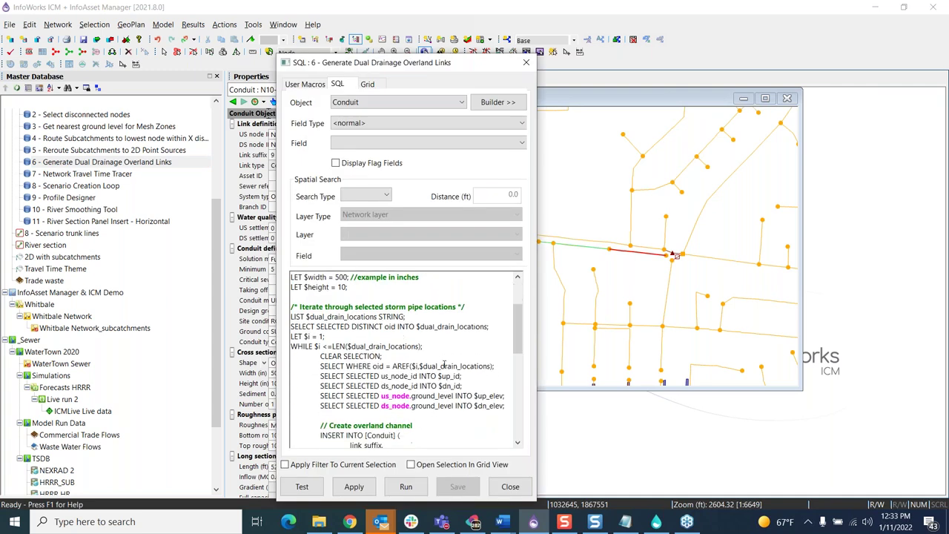
scroll(420, 356, up, 2)
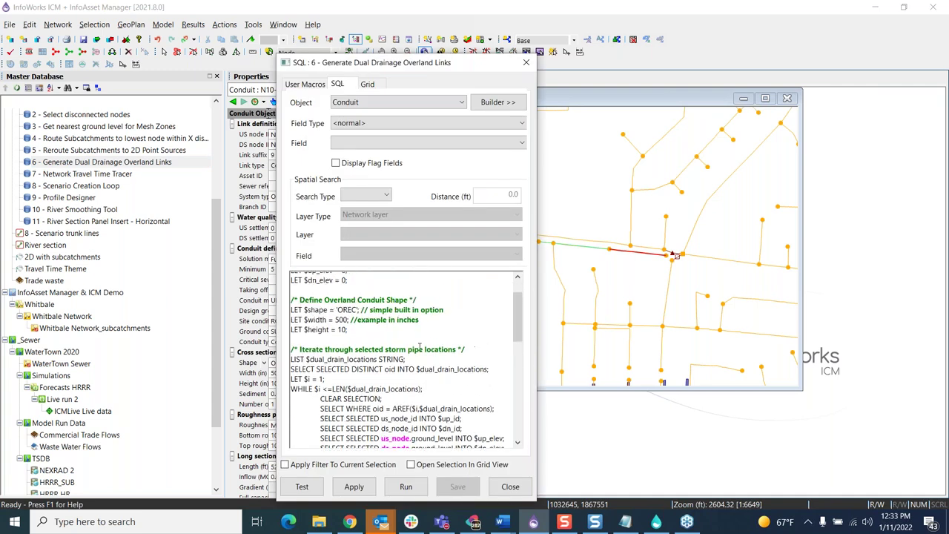
scroll(423, 349, down, 5)
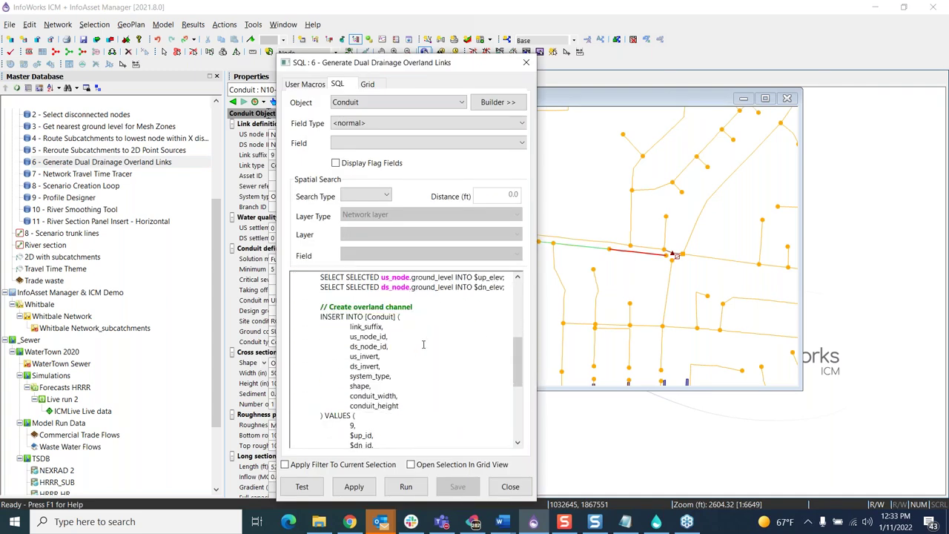
scroll(423, 343, down, 7)
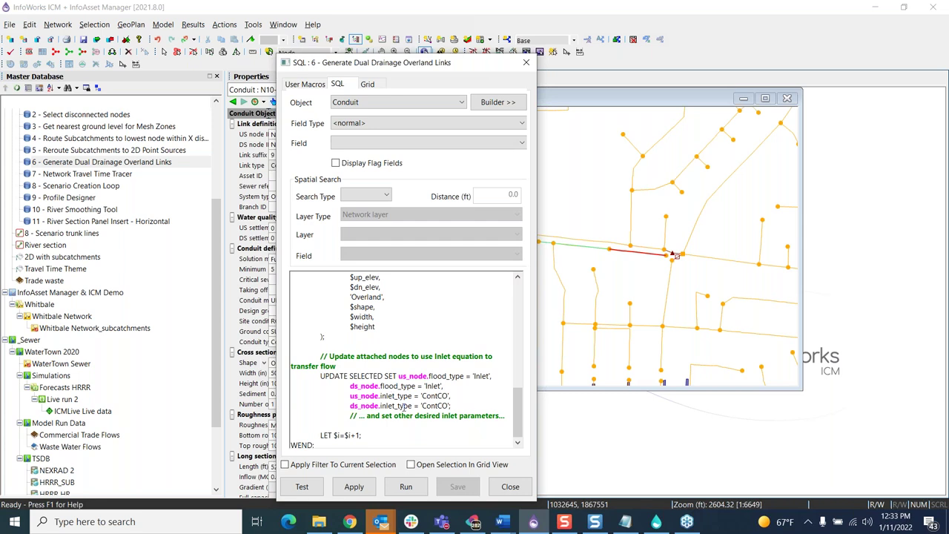
scroll(404, 406, up, 7)
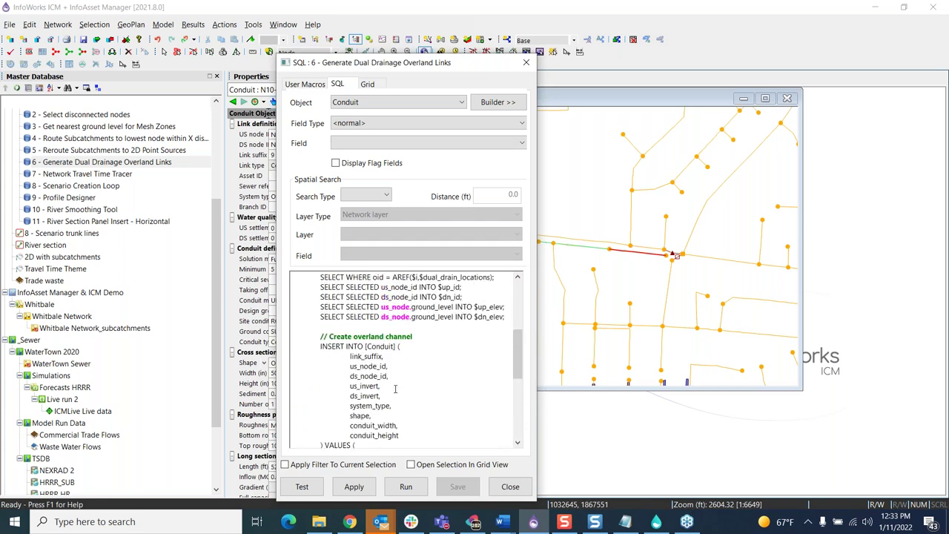
scroll(395, 388, up, 3)
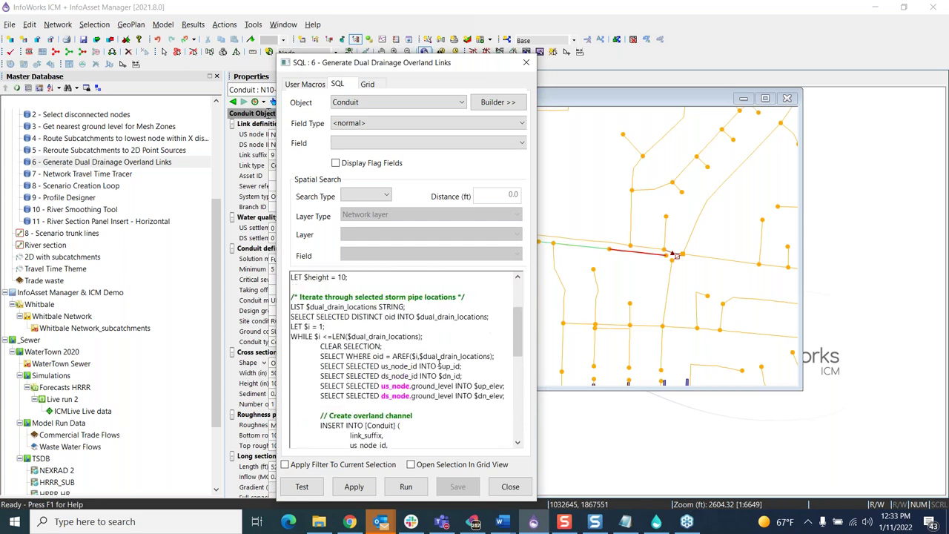
scroll(418, 354, up, 2)
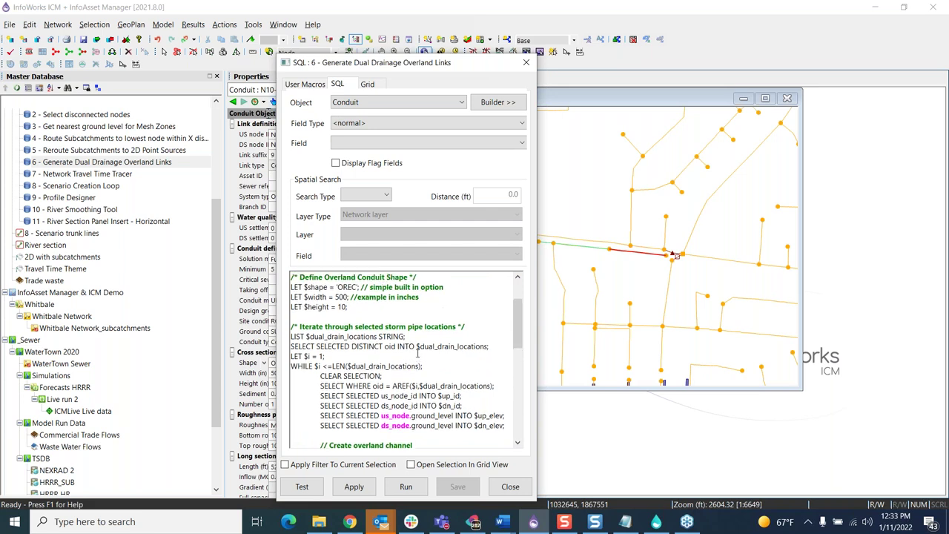
scroll(428, 364, up, 1)
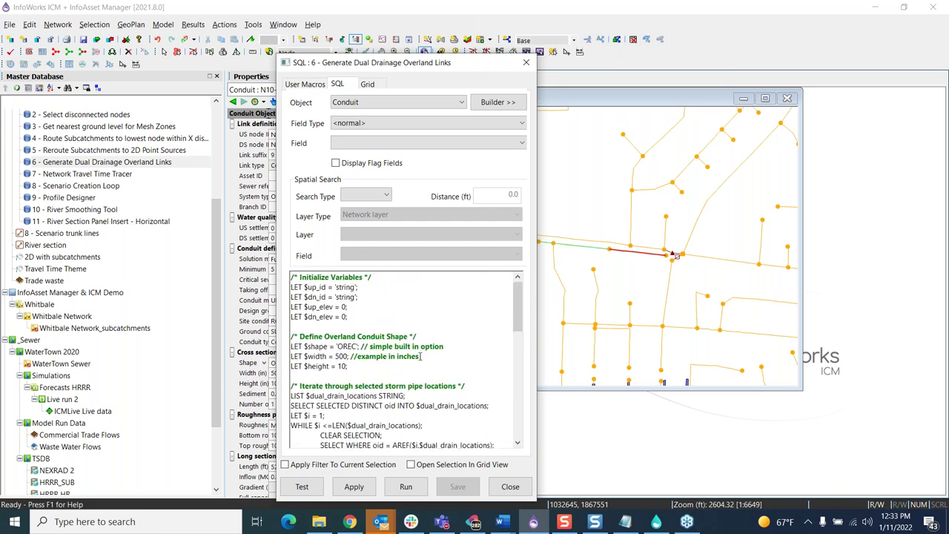
scroll(346, 307, down, 1)
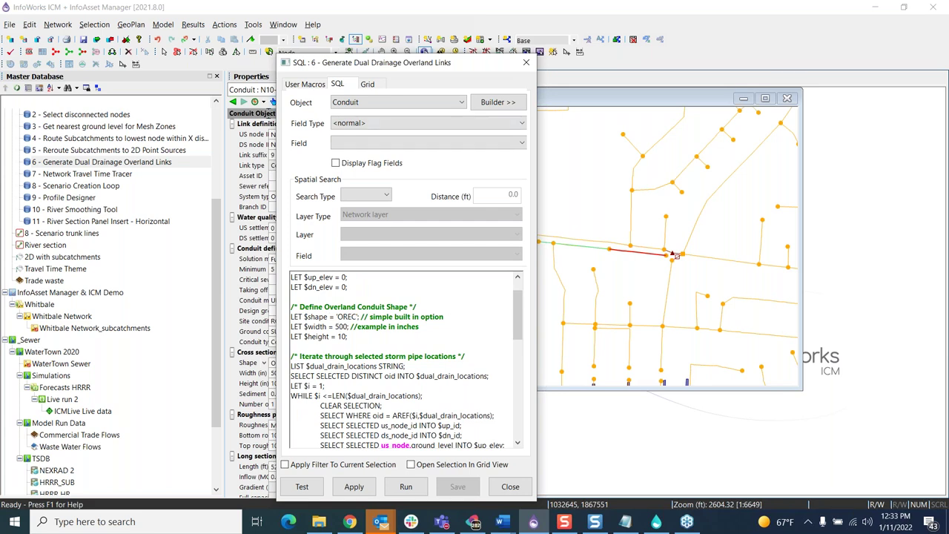
click(526, 63)
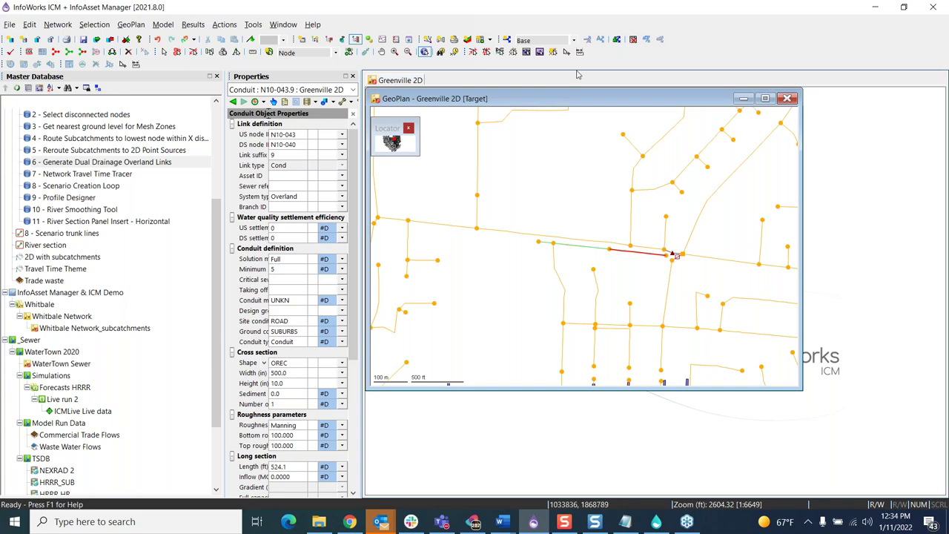
Step: Swap Greenville 2D for WaterTown Sewer on Base and open query 8 - Scenario Creation Loop
click(789, 99)
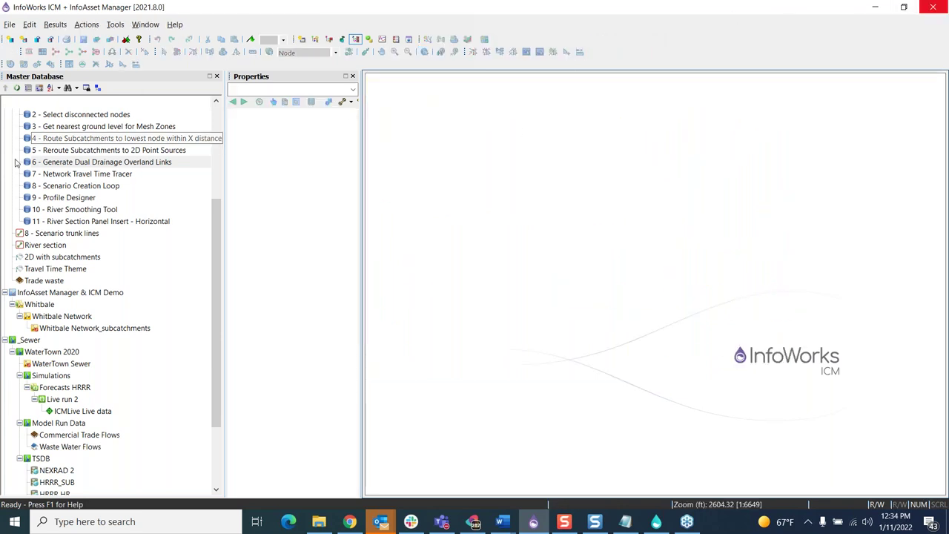
mouse_move(65, 170)
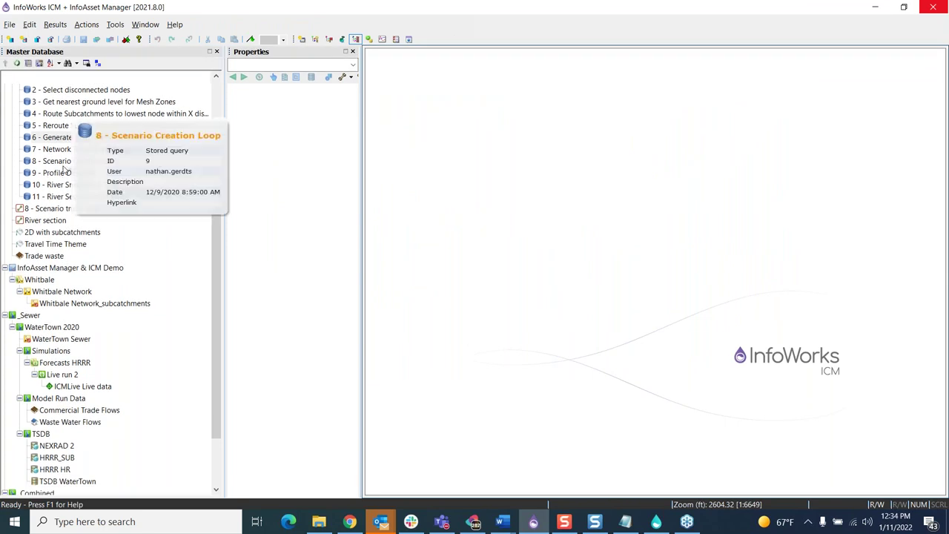
double_click(70, 342)
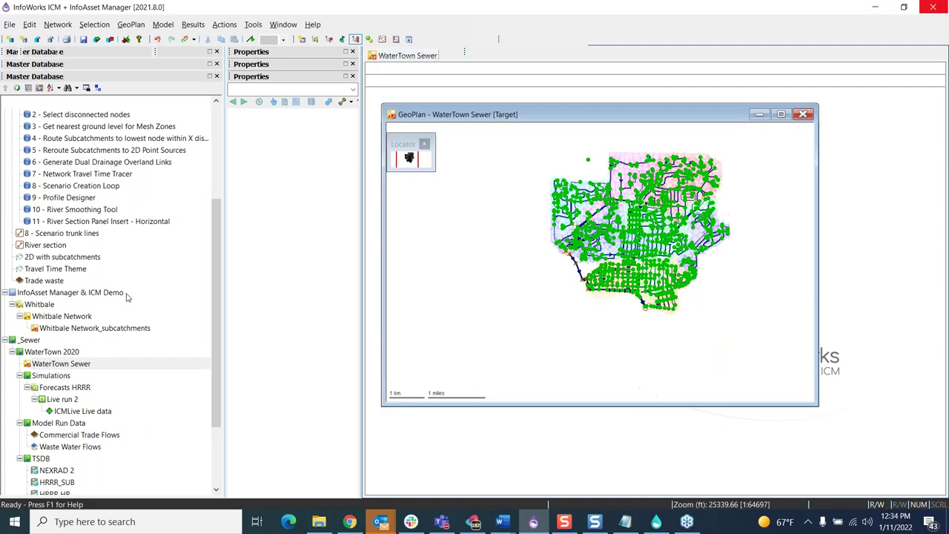
click(574, 41)
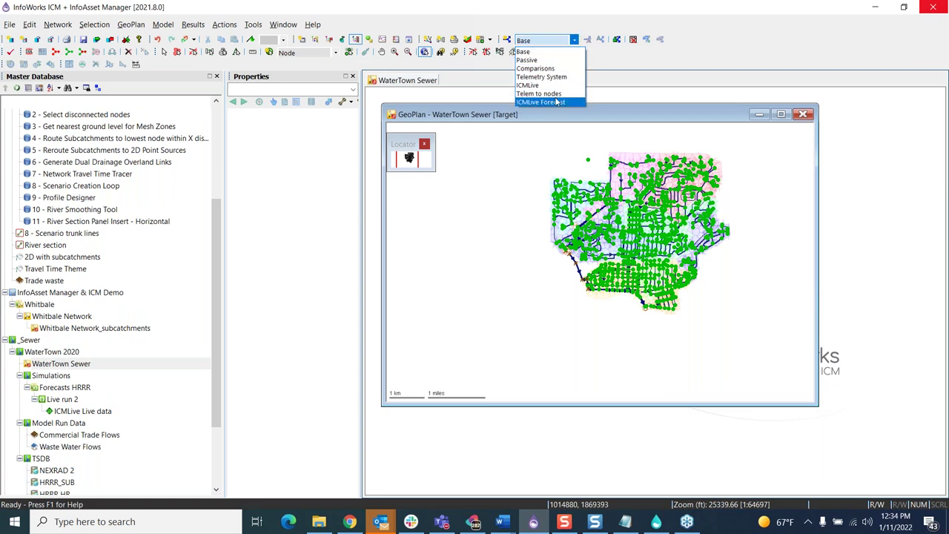
click(556, 12)
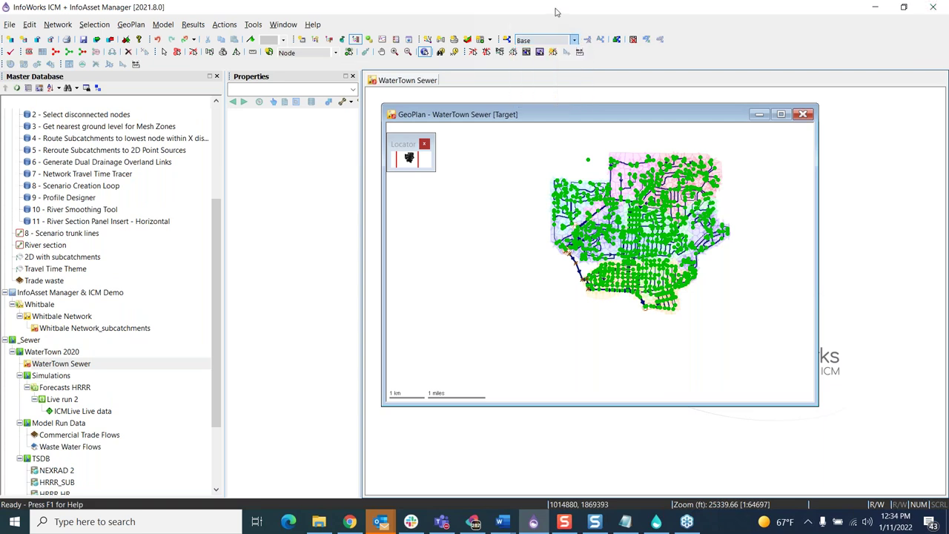
double_click(80, 187)
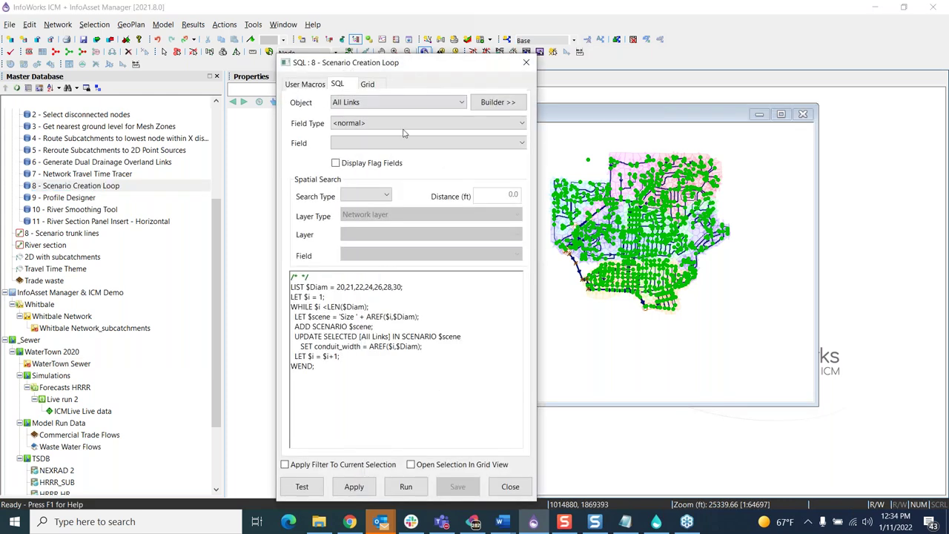
Step: Select the saved '8 - Scenario trunk lines' links and run the Scenario Creation Loop script
drag(434, 67, 408, 63)
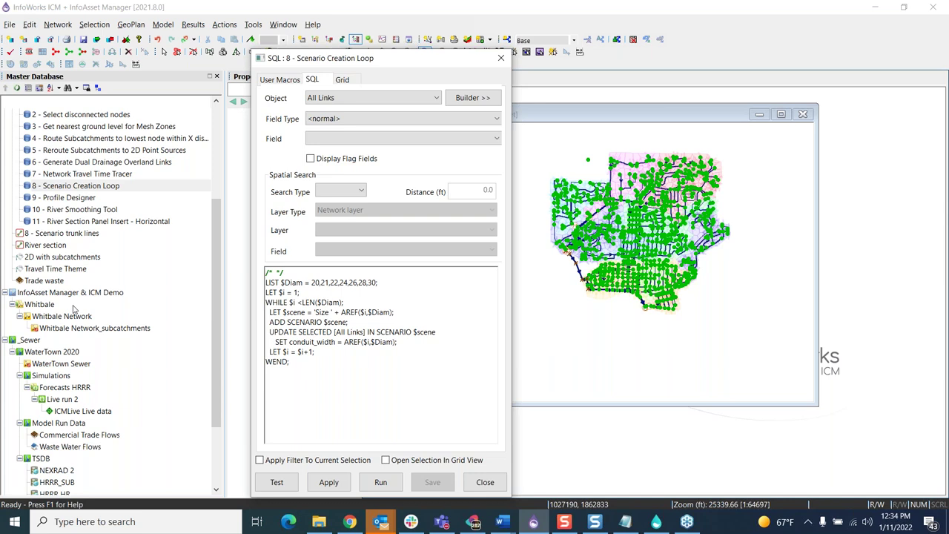
click(53, 235)
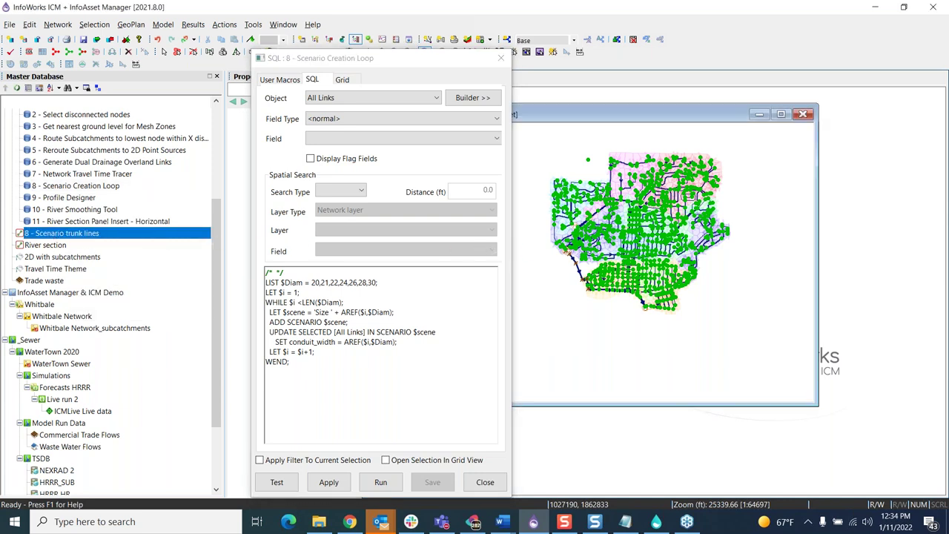
scroll(660, 183, up, 4)
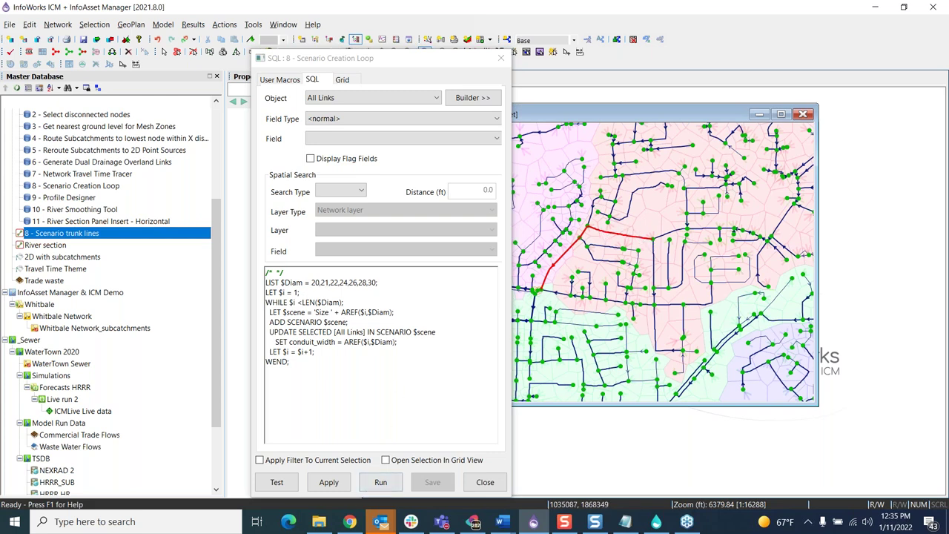
click(381, 482)
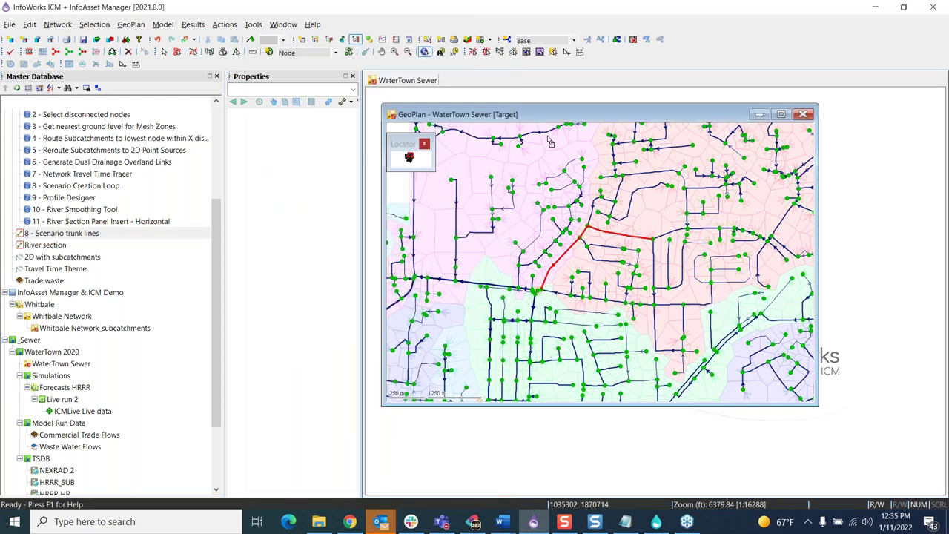
Step: Switch the WaterTown Sewer network to the Size 24 scenario and select a trunk conduit to check its size
click(574, 41)
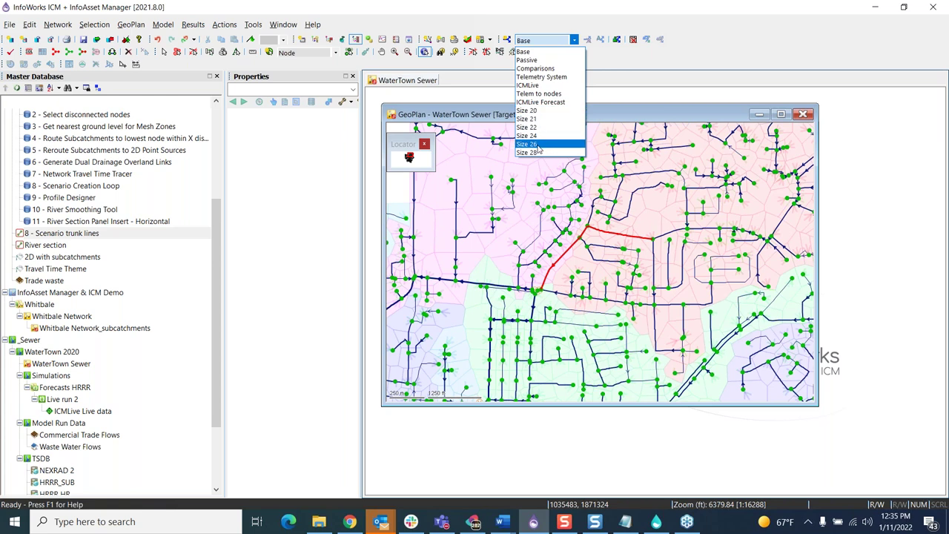
click(591, 9)
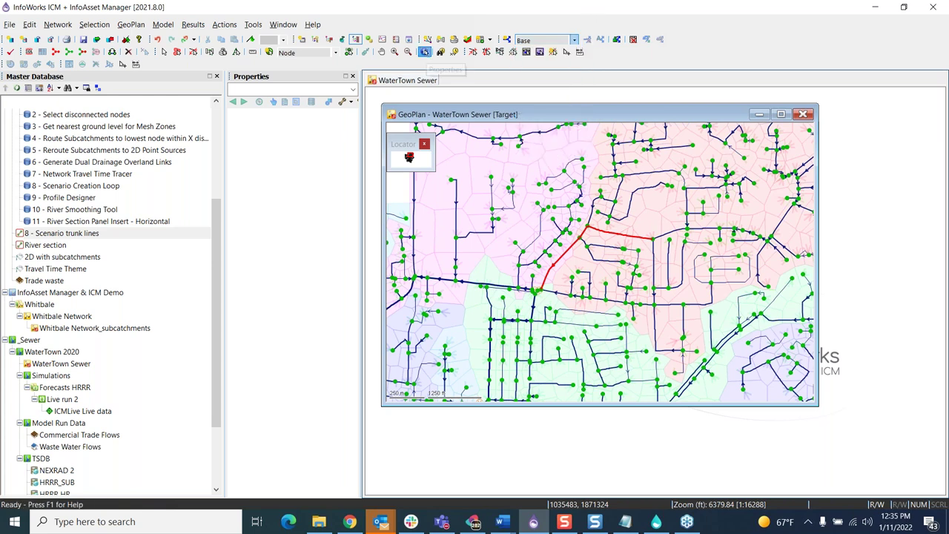
click(575, 40)
click(543, 137)
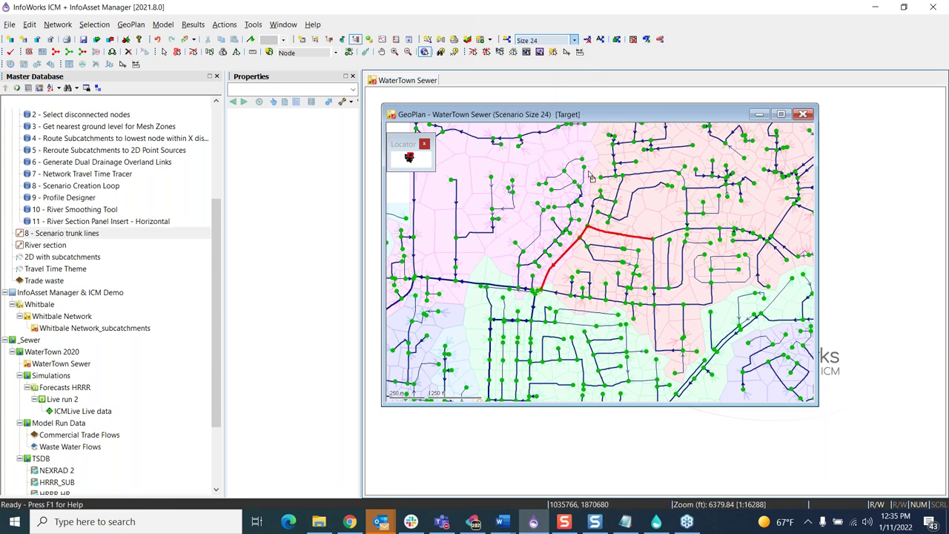
click(567, 252)
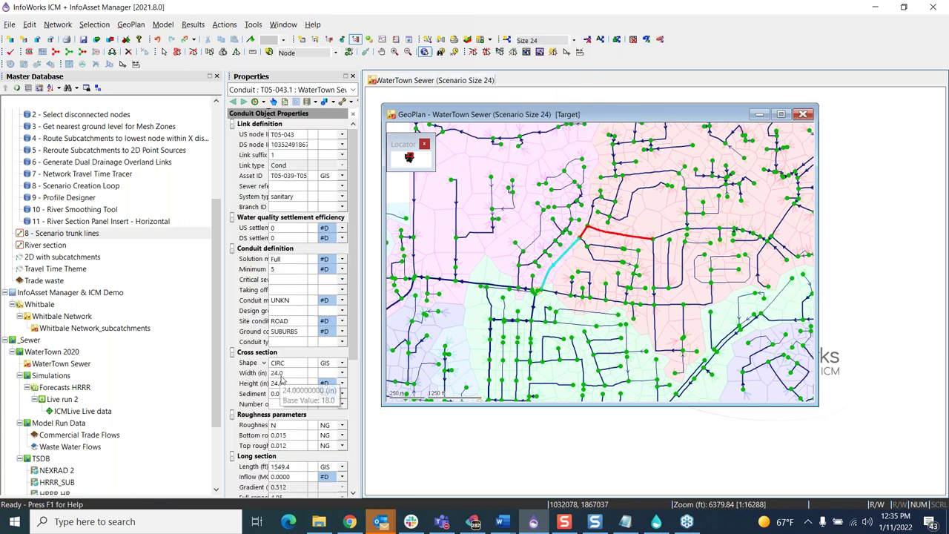
Step: Switch to the Size 20 scenario and confirm trunk conduit T05-049.2 is 20.0 wide and high
click(574, 40)
click(534, 111)
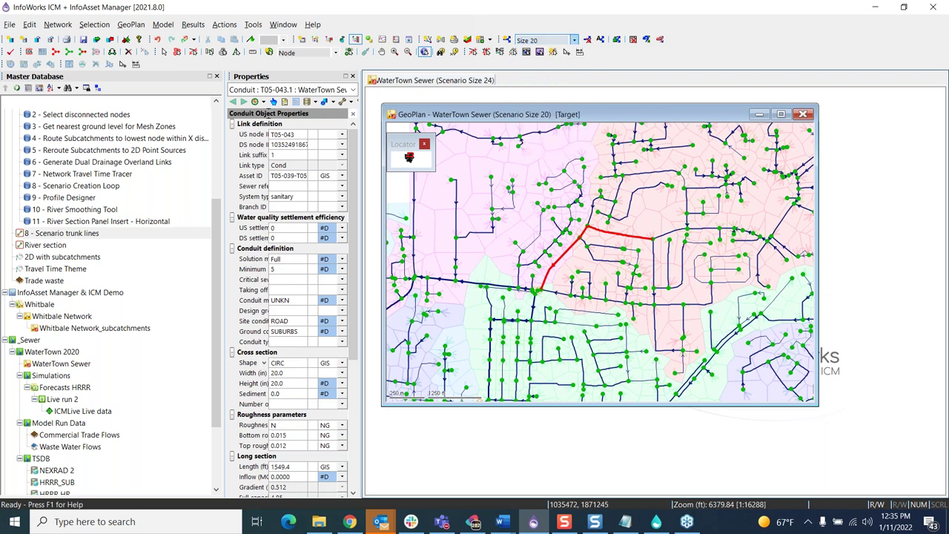
click(602, 232)
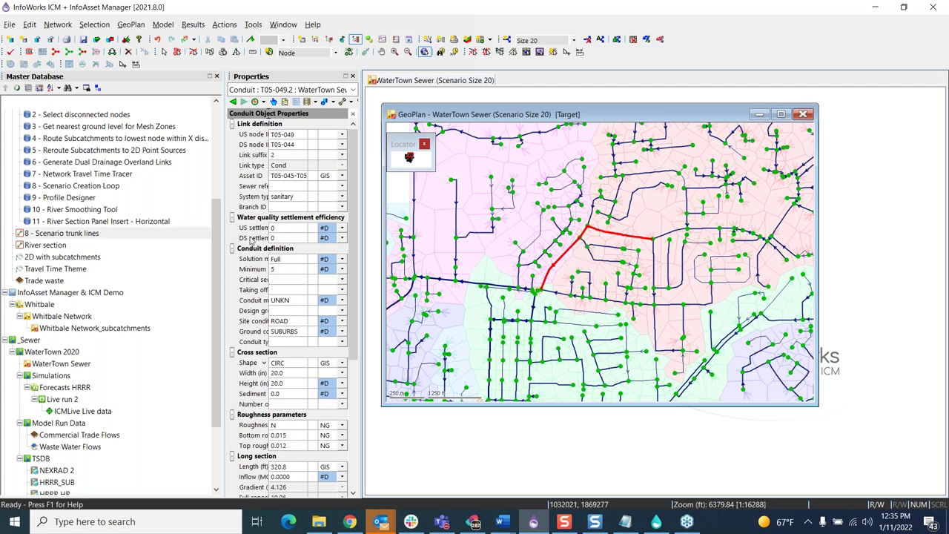
scroll(92, 255, up, 1)
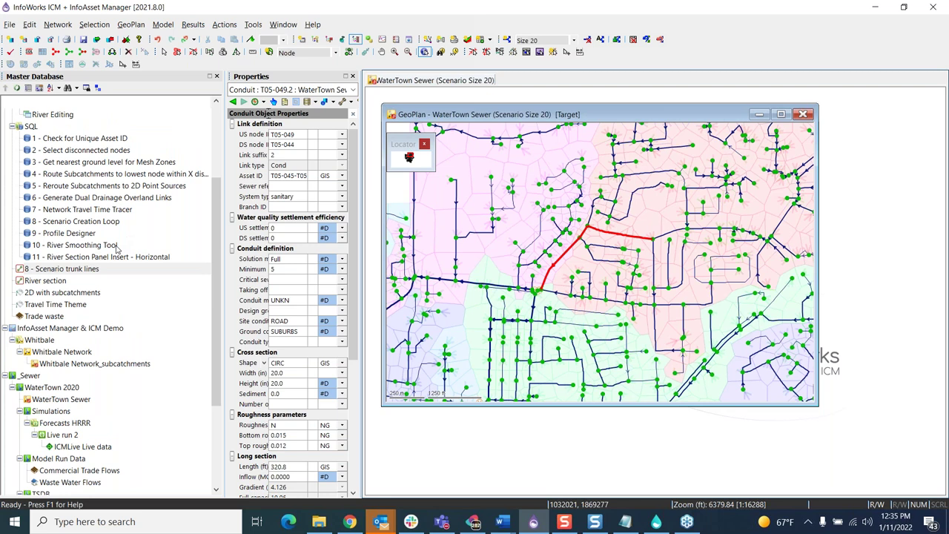
Step: Close the WaterTown Sewer map, open the River Editing workspace, and resize the plan and long section windows
click(803, 113)
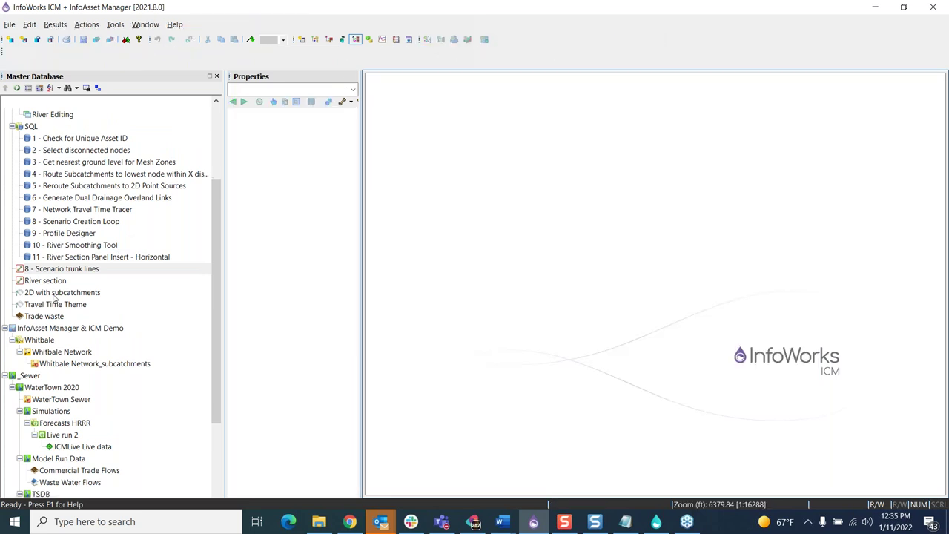
scroll(74, 489, down, 3)
scroll(72, 435, up, 5)
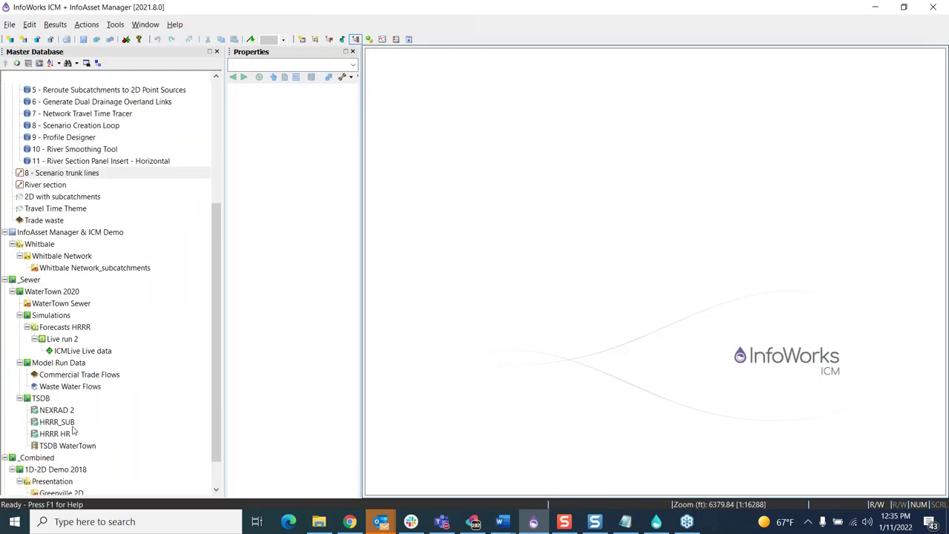
scroll(79, 422, up, 2)
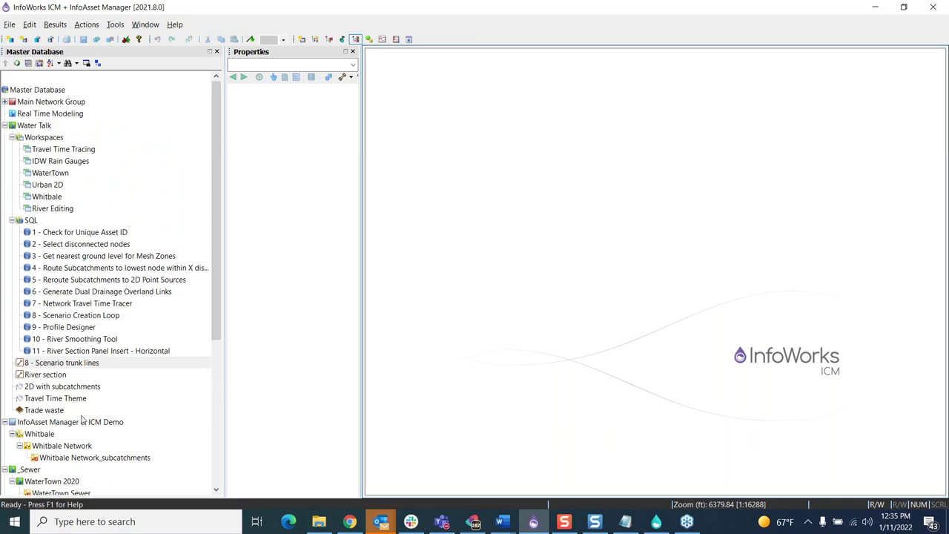
click(46, 210)
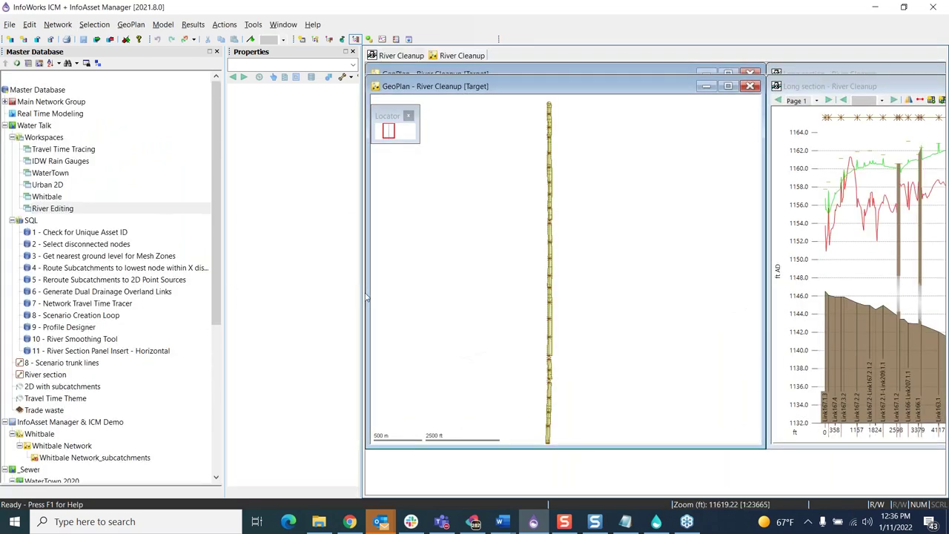
drag(764, 175, 618, 171)
drag(838, 104, 645, 92)
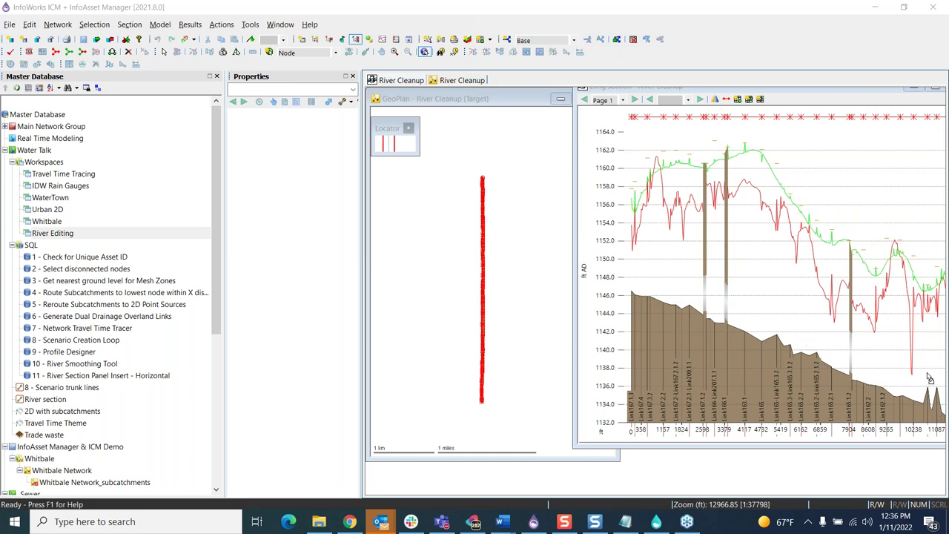
Step: Run the 10 - River Smoothing Tool query on the River Cleanup plan
click(728, 105)
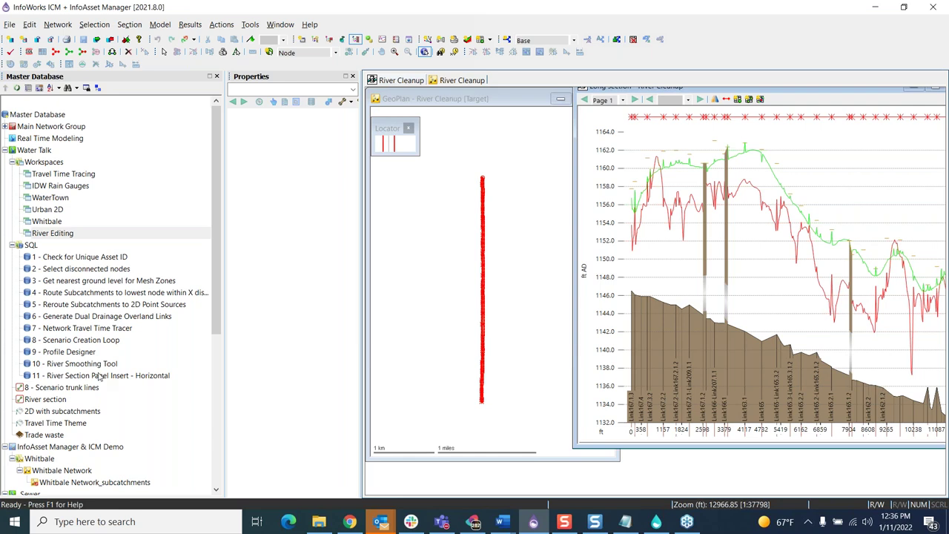
click(73, 364)
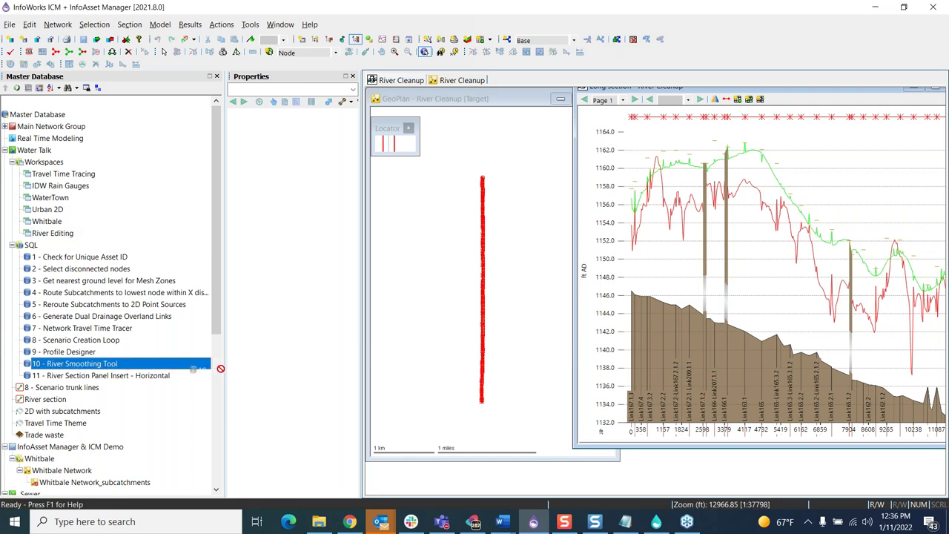
drag(427, 320, 436, 327)
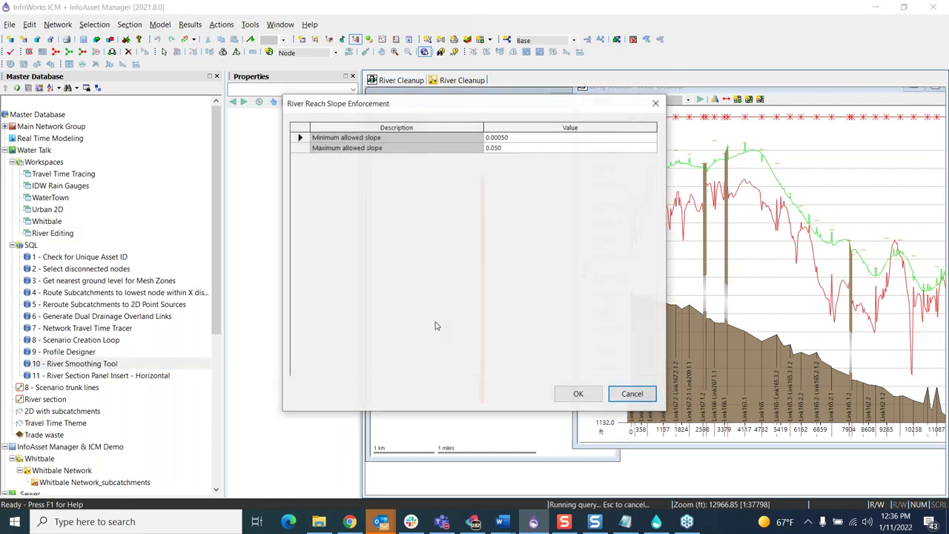
Step: Accept the 0.00050–0.050 slope limits to smooth the River Cleanup reach
click(572, 389)
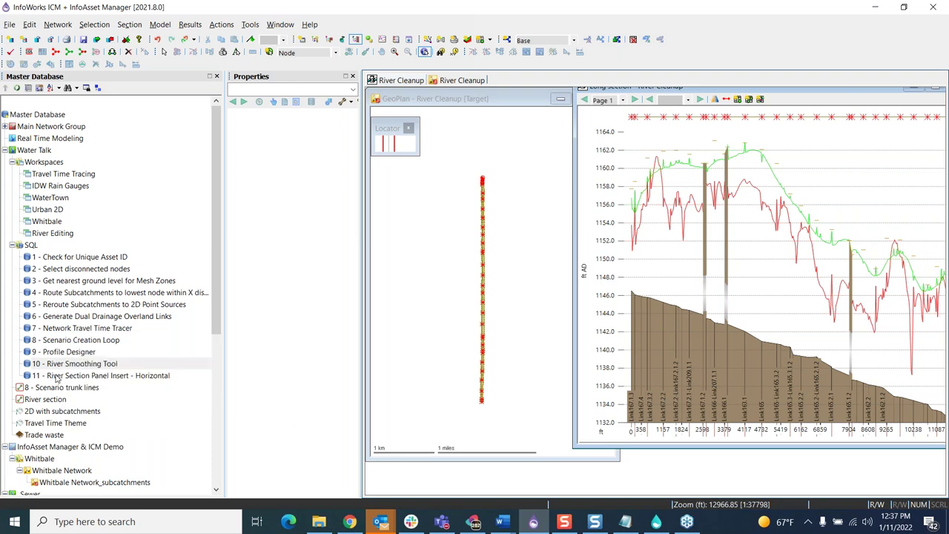
Step: Run 11 - River Section Panel Insert - Horizontal with a 0.100 slope-change factor, then close the results grid
drag(58, 376, 416, 322)
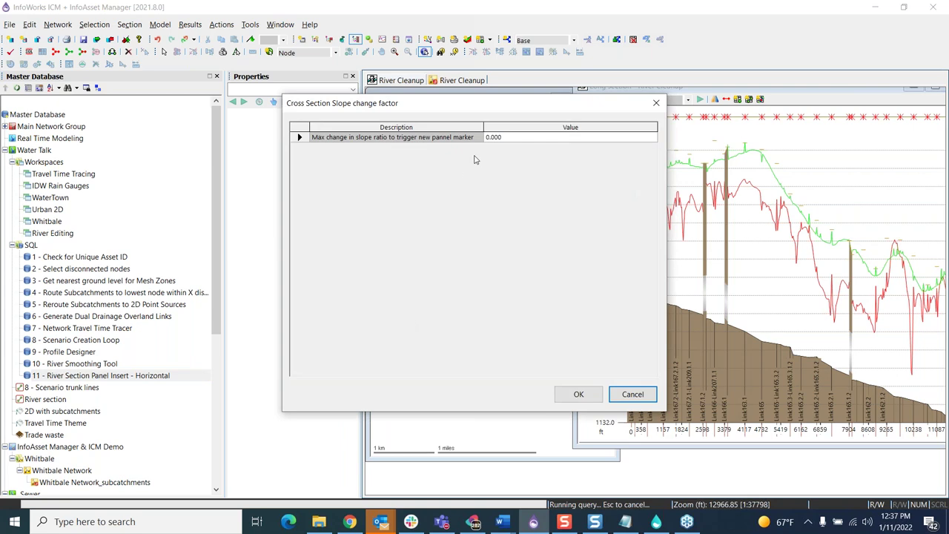
click(495, 138)
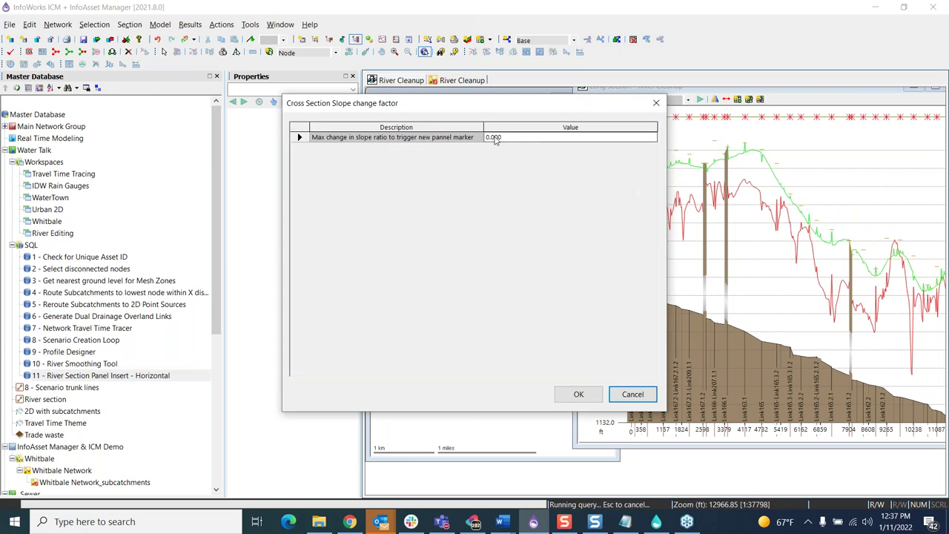
click(495, 139)
click(493, 138)
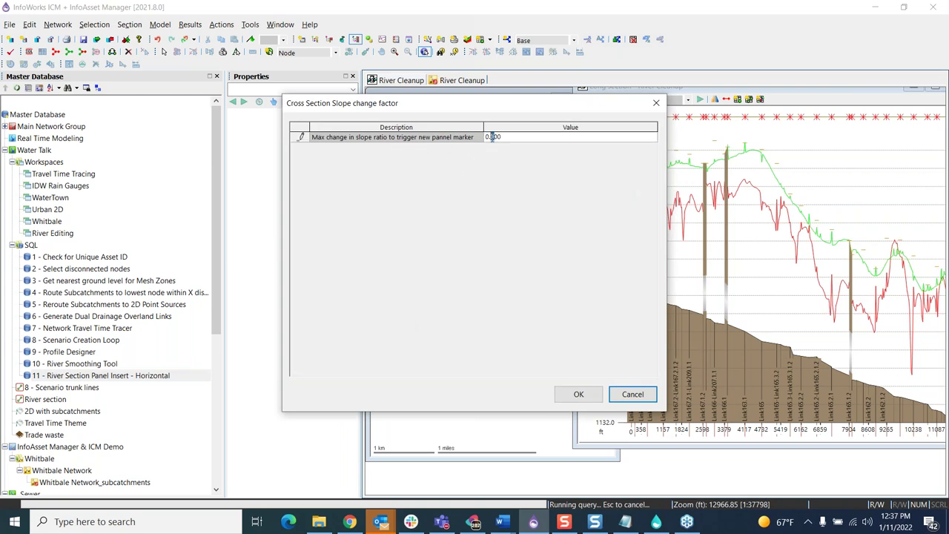
text(1)
click(577, 393)
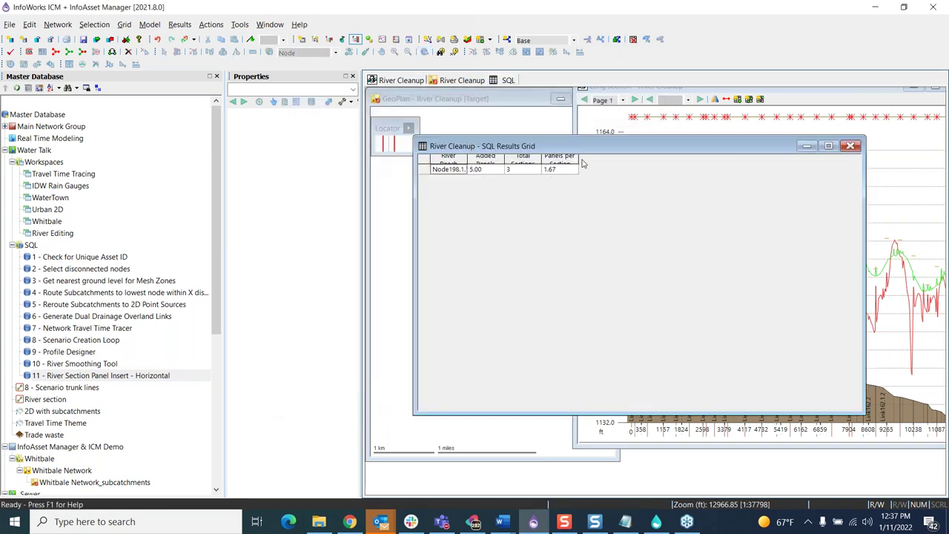
click(850, 145)
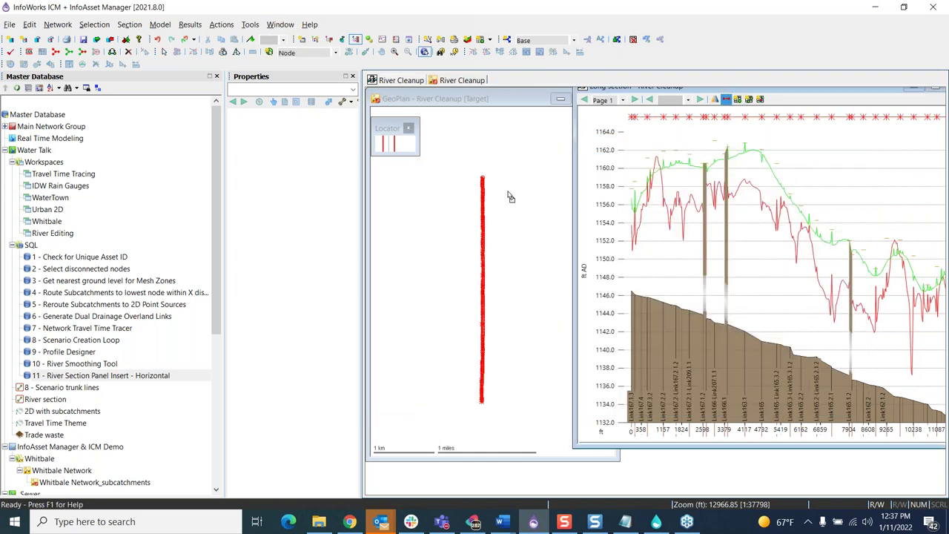
Step: Rerun the horizontal panel insert query, accepting the 0.100 slope-change factor again
double_click(74, 376)
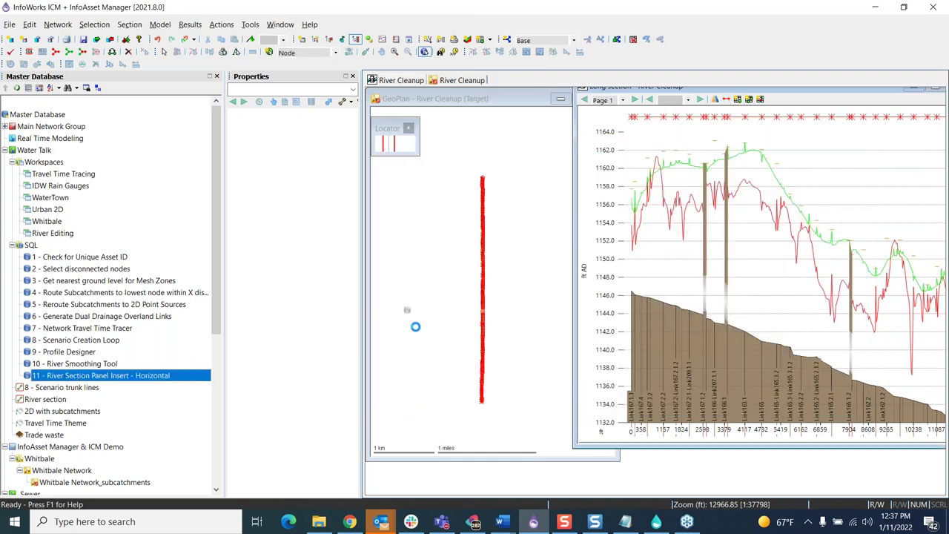
click(495, 139)
click(496, 138)
click(491, 138)
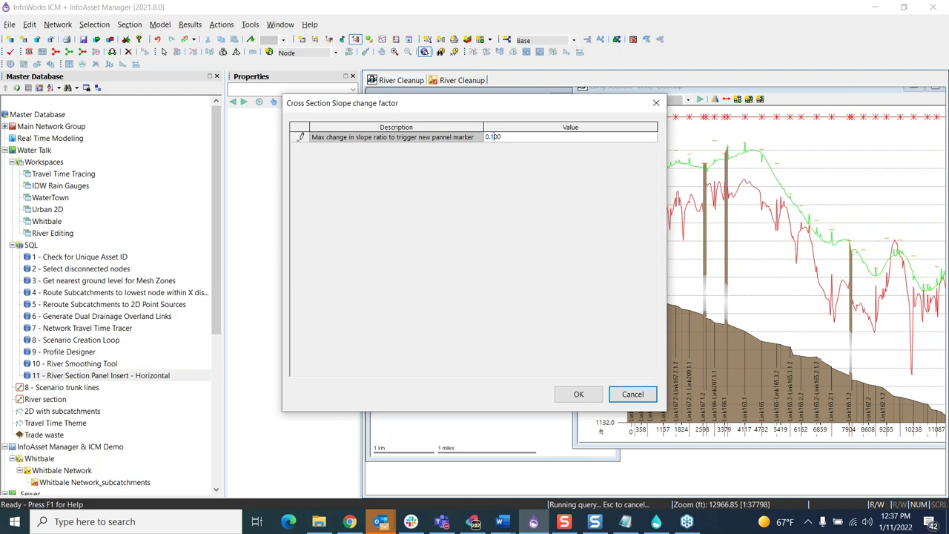
click(577, 393)
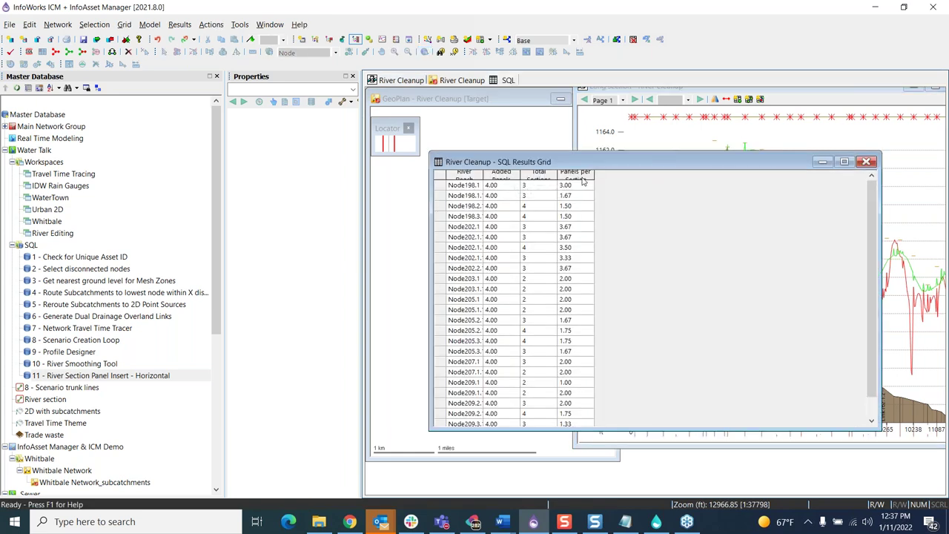
Step: Autofit the Added Panels, Total Sections and Panels per Section columns and move the results grid aside
double_click(594, 176)
double_click(558, 176)
double_click(520, 176)
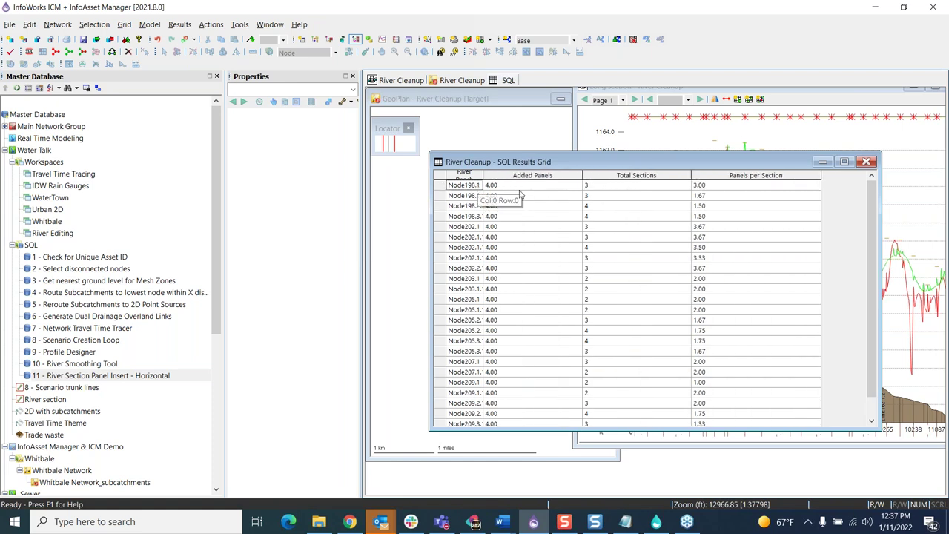
click(593, 186)
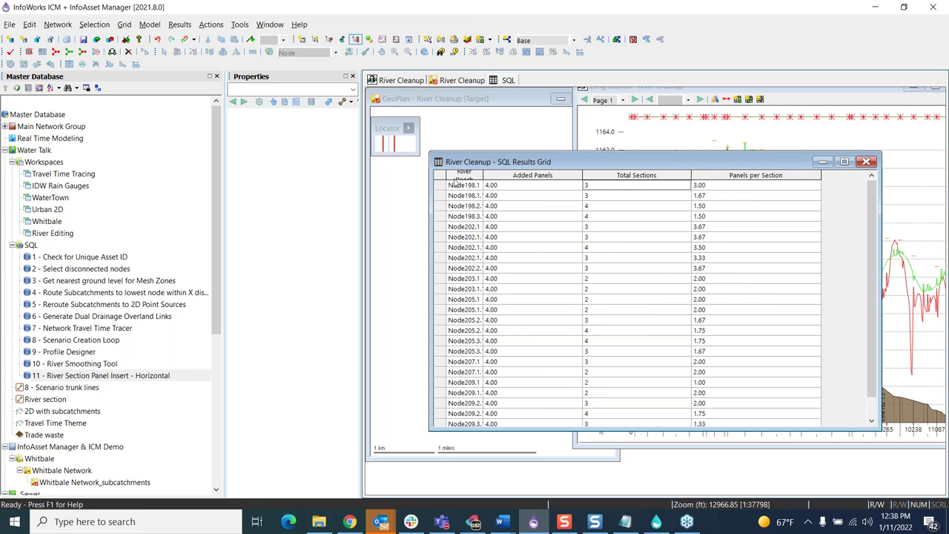
drag(460, 167, 618, 164)
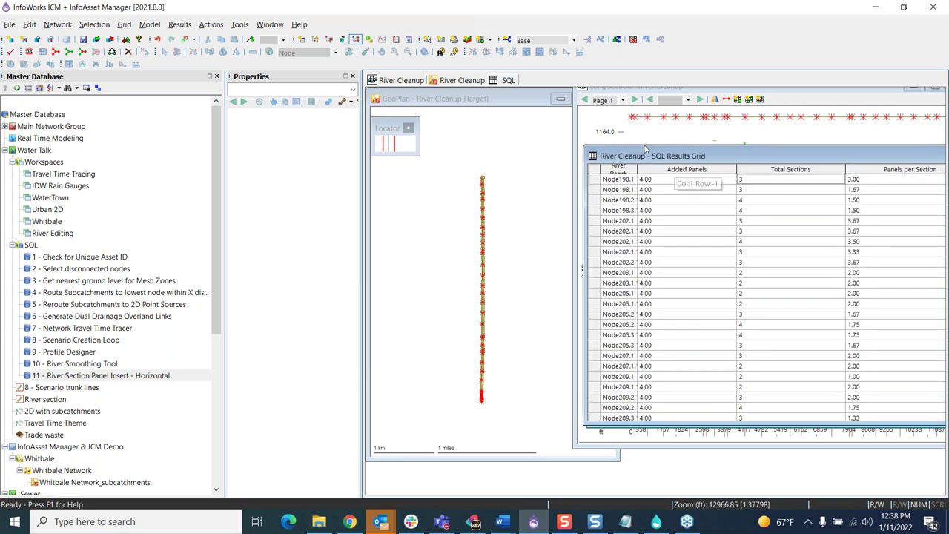
drag(667, 158, 591, 136)
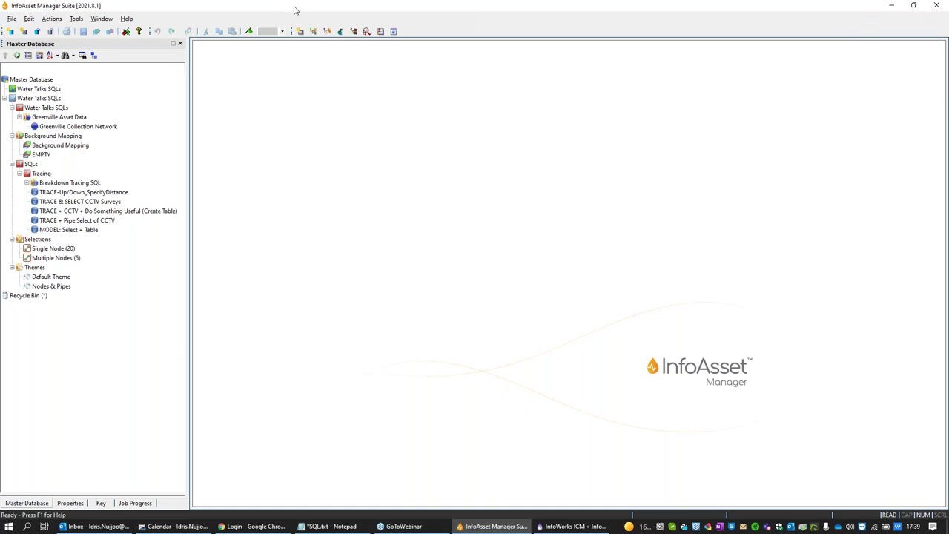
click(936, 9)
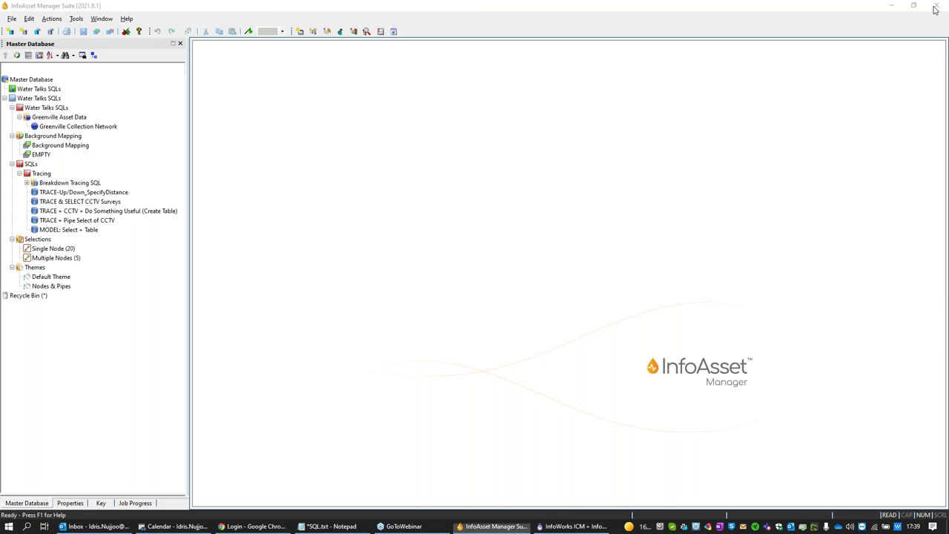
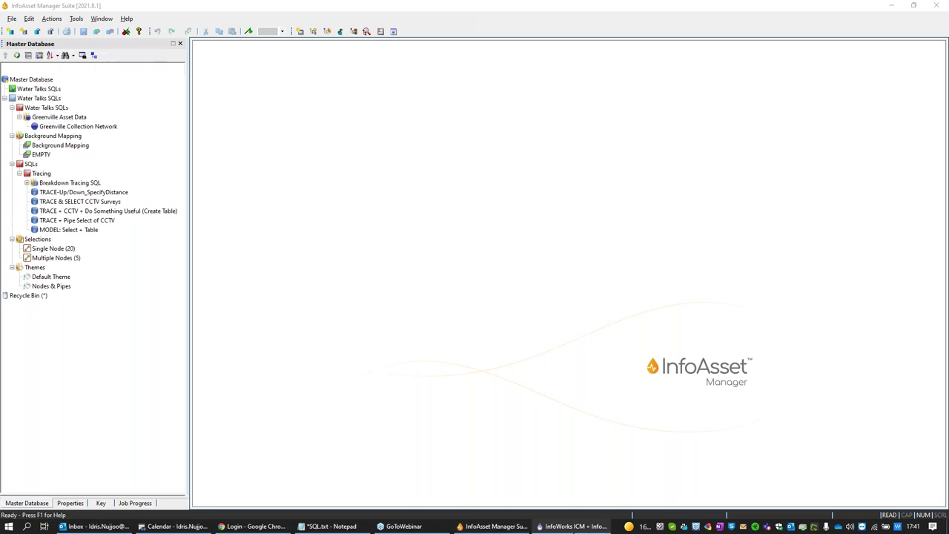
Step: Switch to the InfoWorks ICM window with the Greenville Collection Network and Greenville 2D GeoPlans open
mouse_move(577, 530)
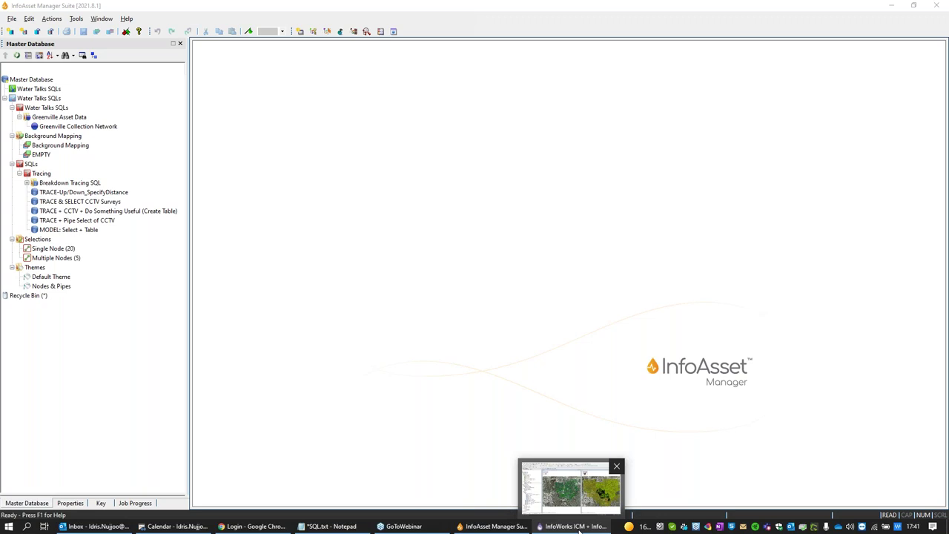
click(577, 528)
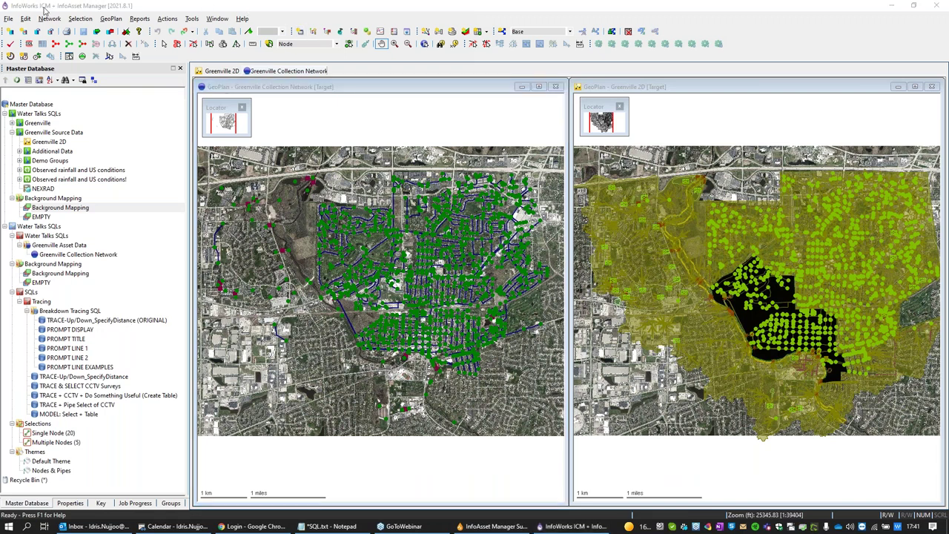
click(44, 10)
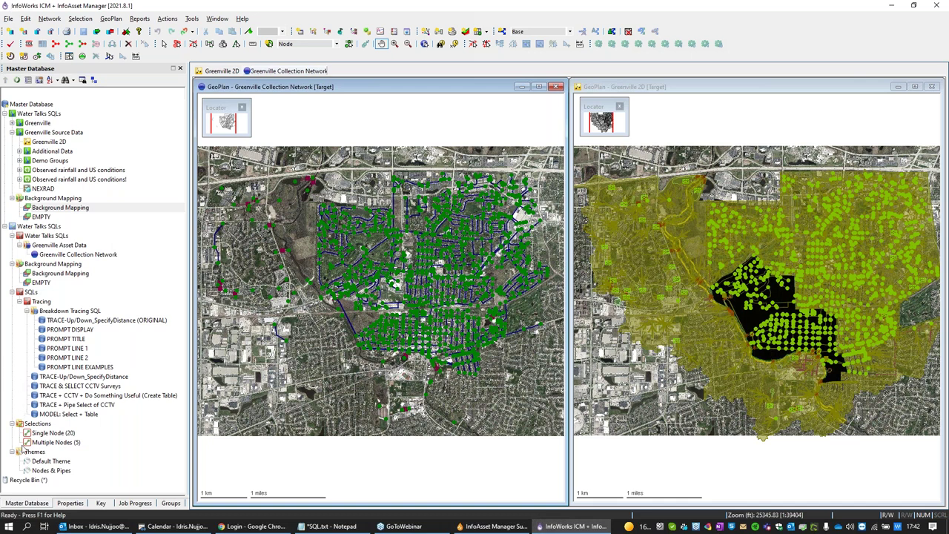
click(45, 436)
drag(45, 437, 269, 468)
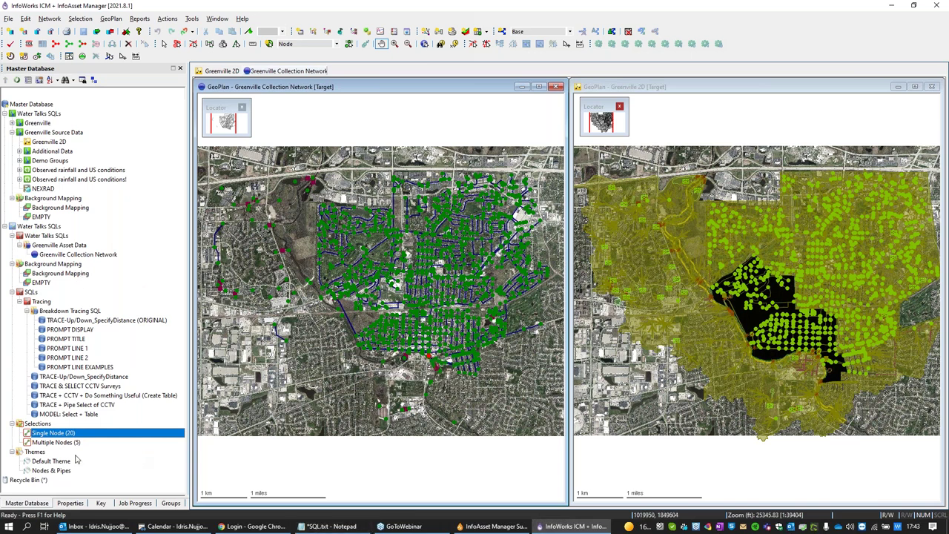
Step: Apply EMPTY background mapping to both the left and right GeoPlans
click(42, 282)
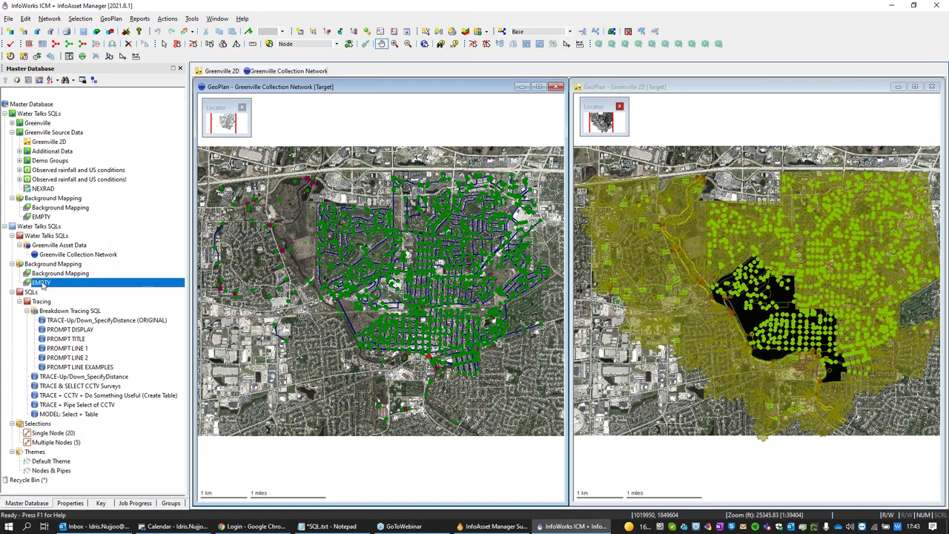
drag(250, 295, 250, 295)
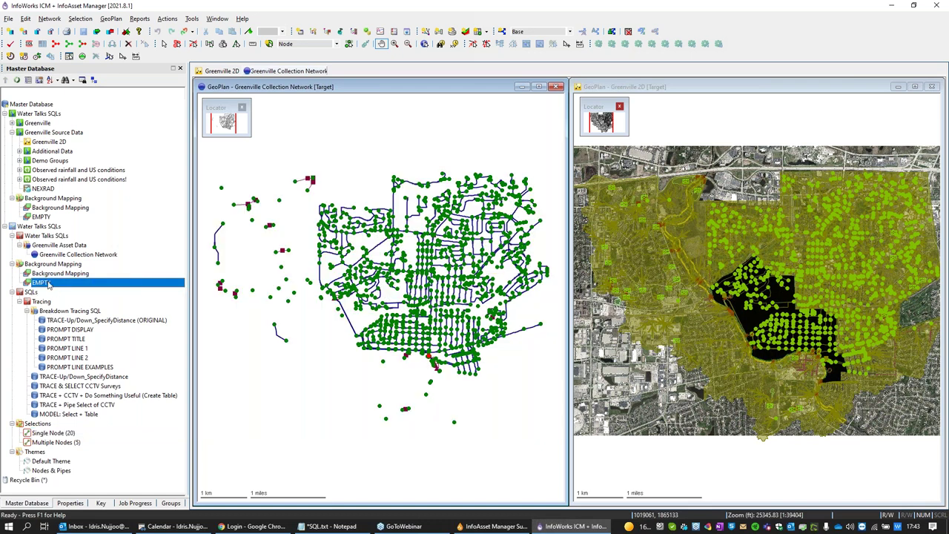
click(647, 349)
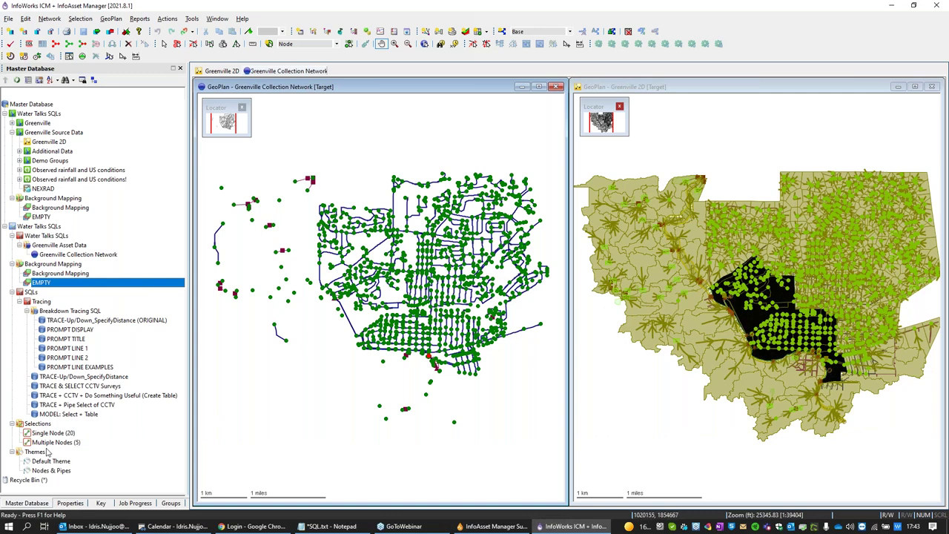
Step: Overlay the Greenville Collection Network onto the right-hand Greenville 2D GeoPlan
click(49, 433)
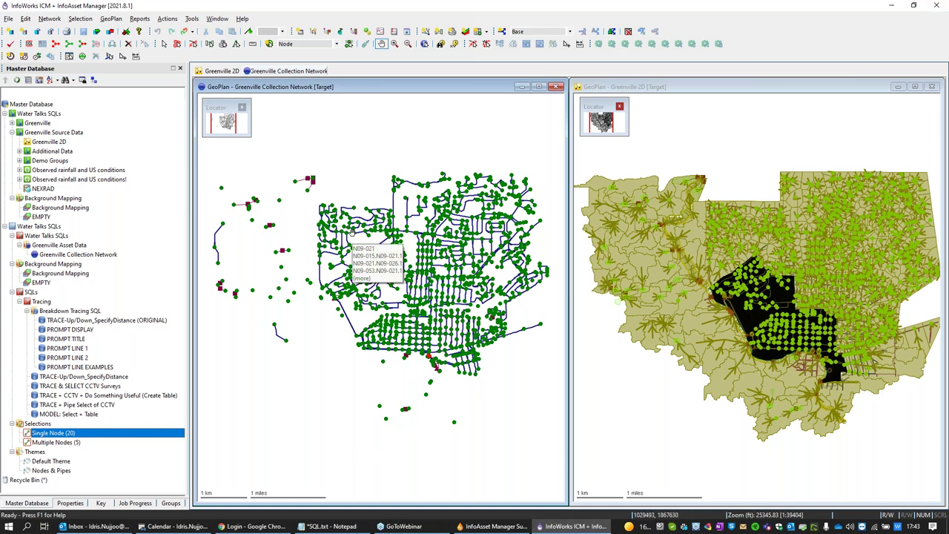
click(43, 256)
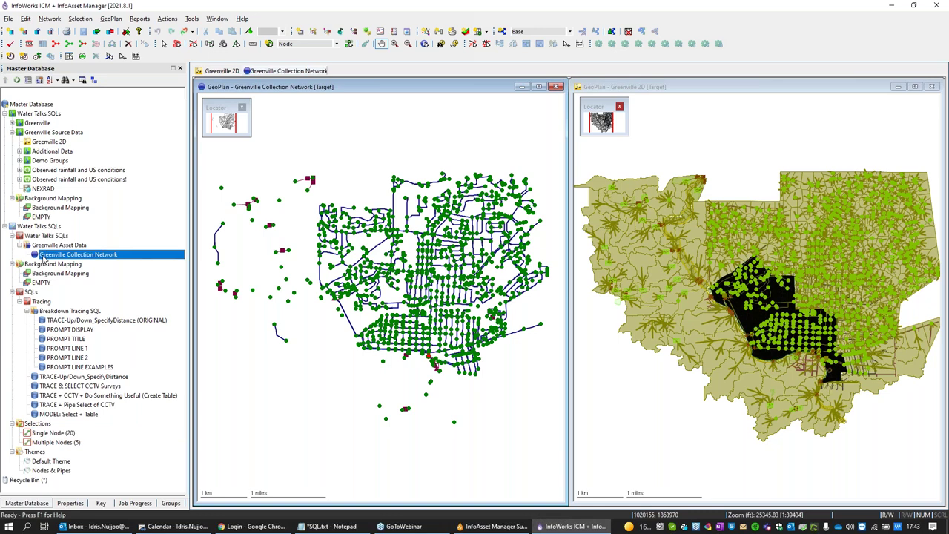
drag(43, 255, 752, 181)
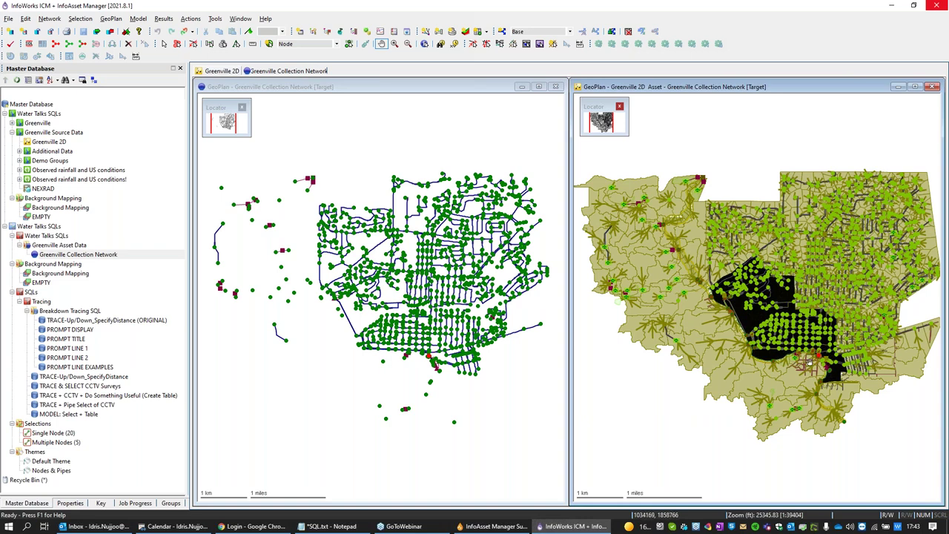
Step: Drag the TRACE-Up/Down_SpecifyDistance (ORIGINAL) query onto the left GeoPlan to run it
mouse_move(810, 373)
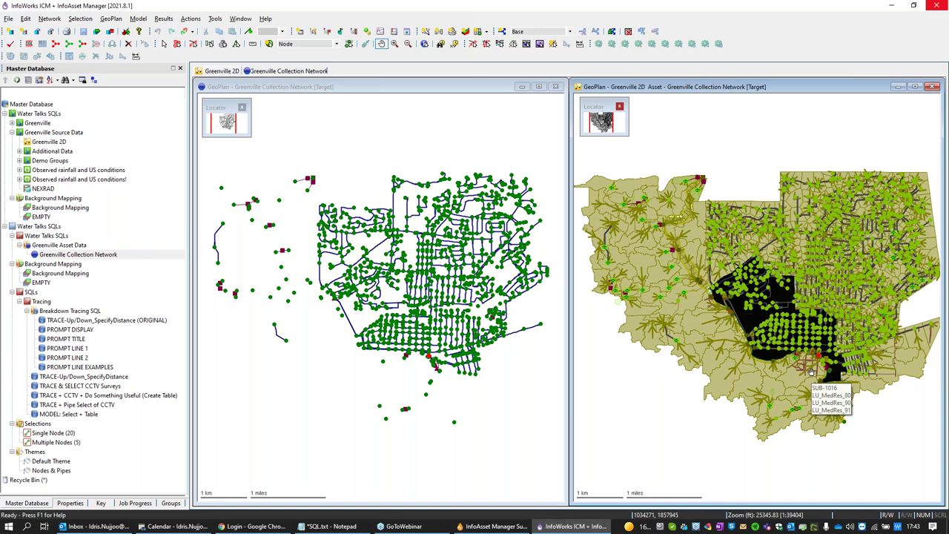
click(48, 321)
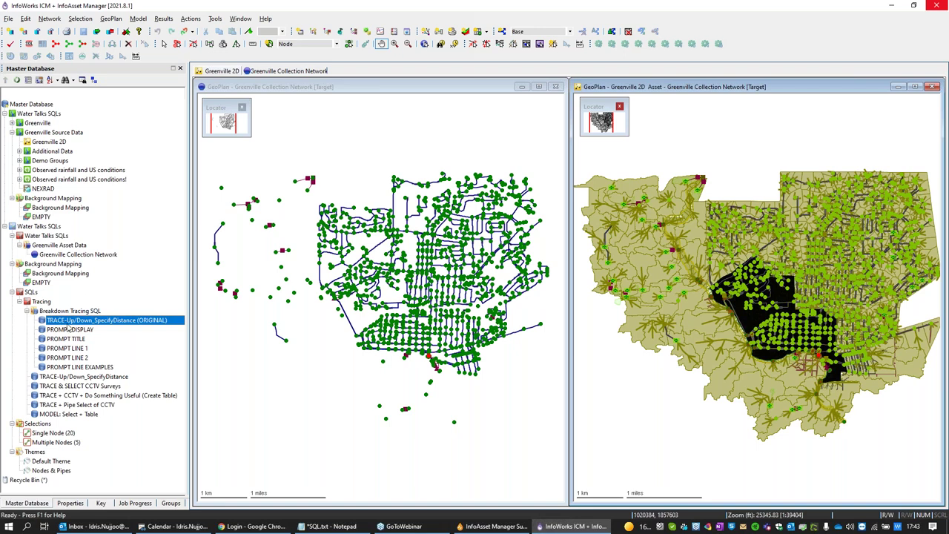
drag(65, 324, 235, 329)
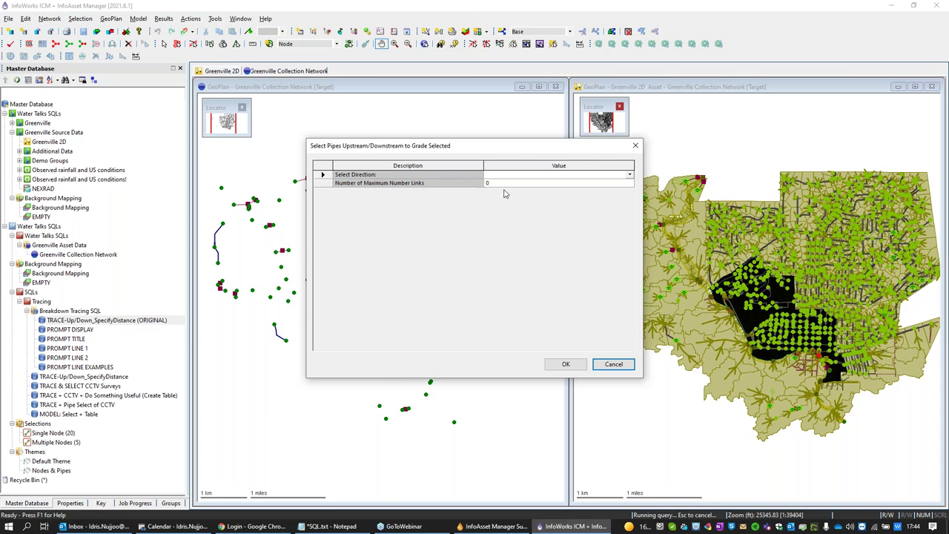
Step: Trace 20 links upstream with the query prompt
click(628, 175)
click(507, 189)
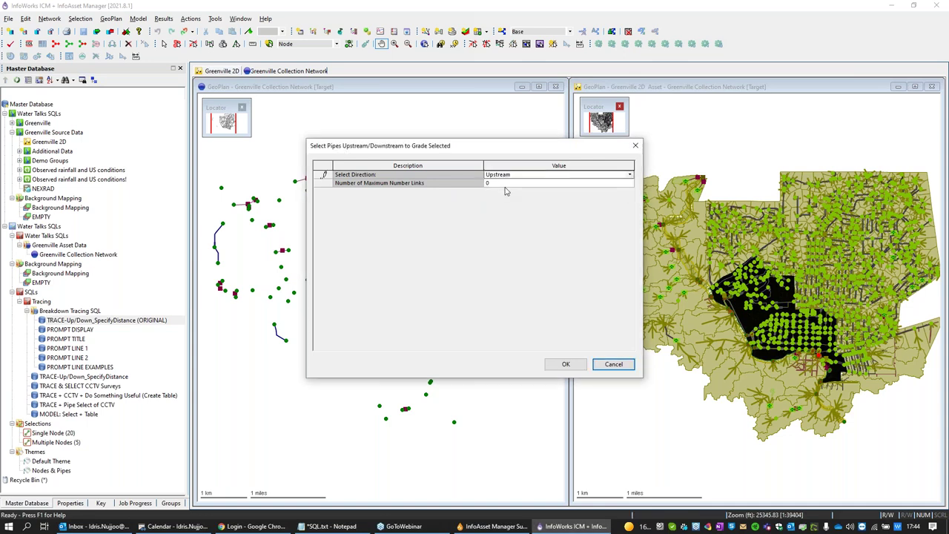
text(20)
click(565, 364)
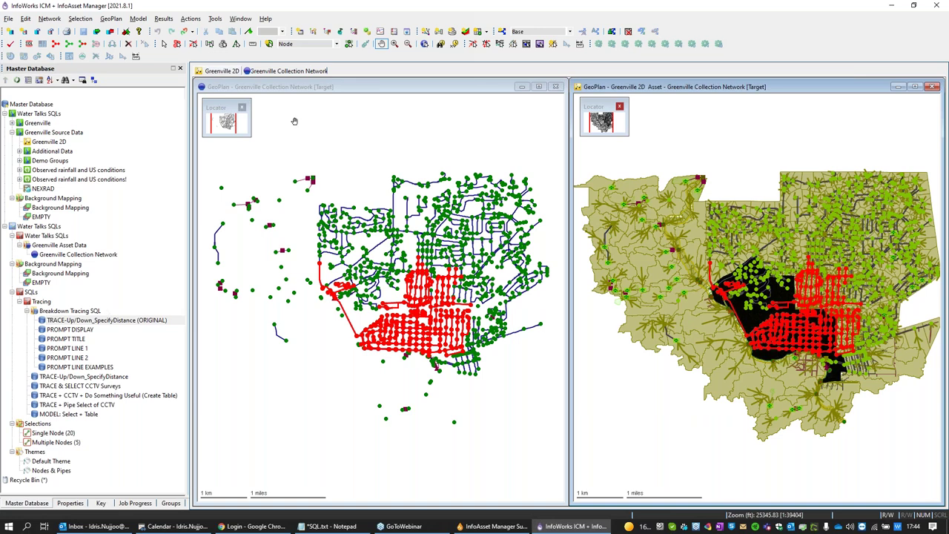
Step: Zoom the left map to the whole network, then clear the red traced selection
click(315, 88)
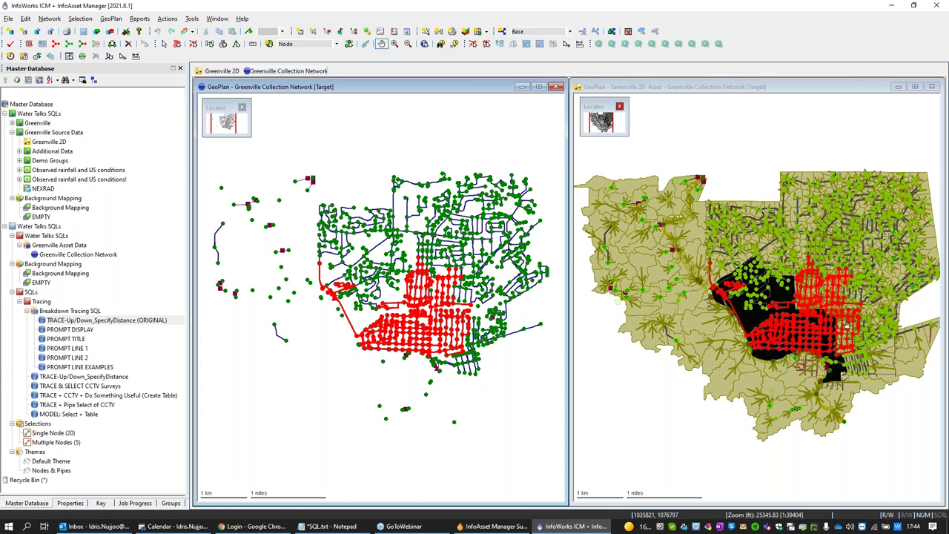
mouse_move(815, 286)
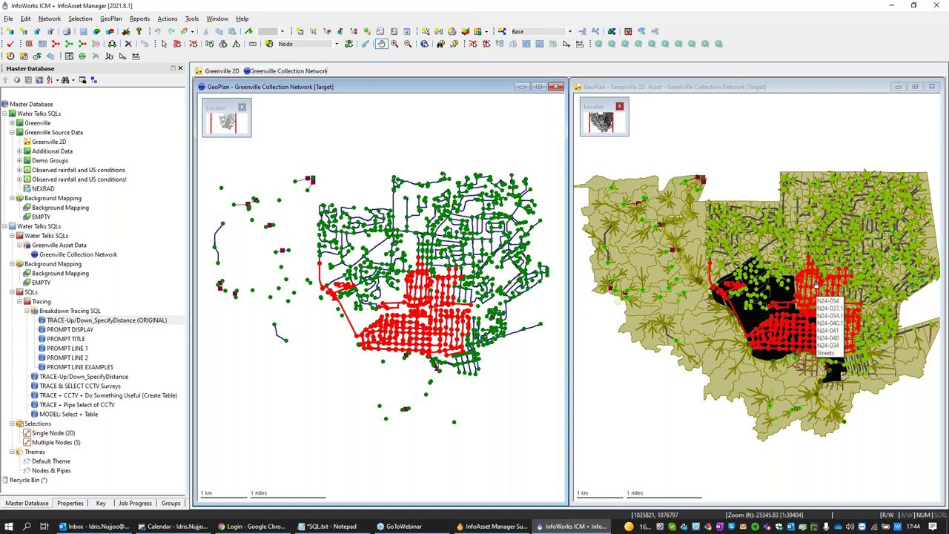
drag(311, 123, 313, 118)
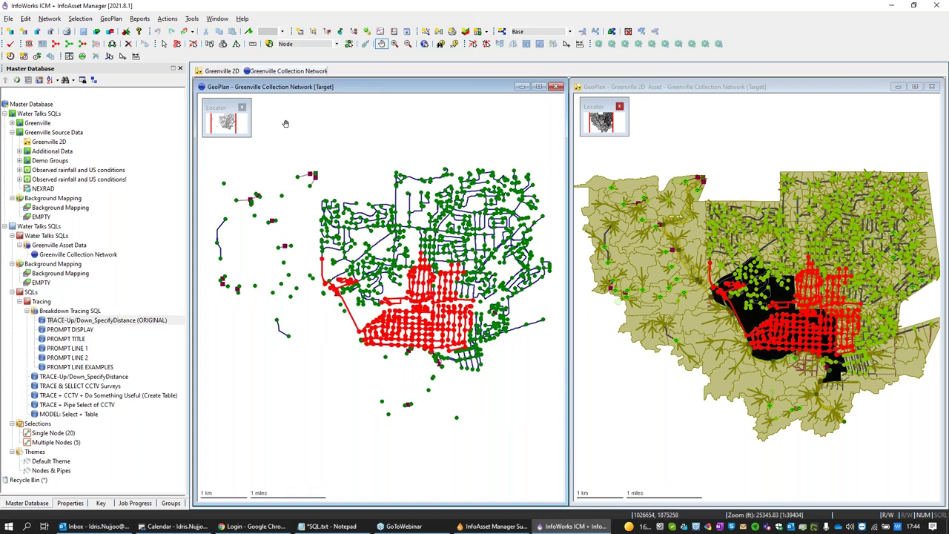
right_click(330, 151)
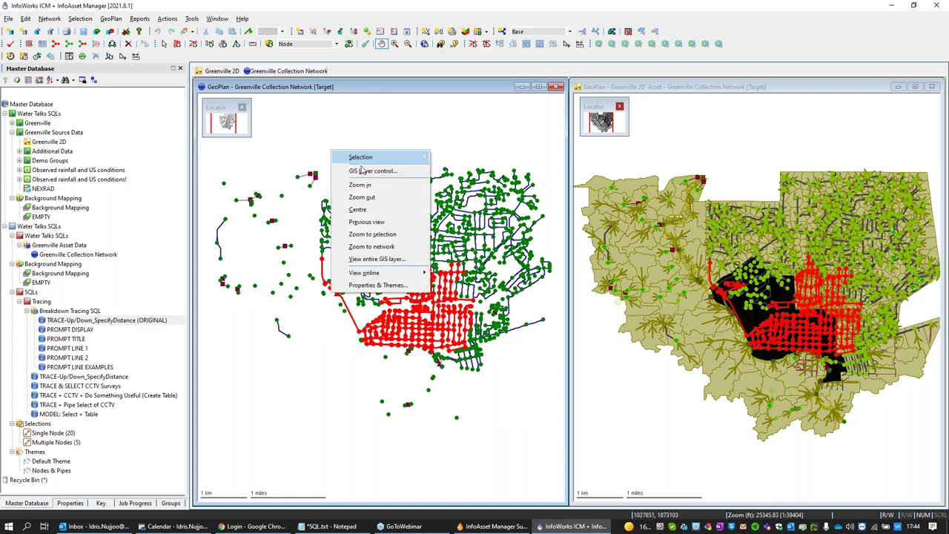
click(374, 247)
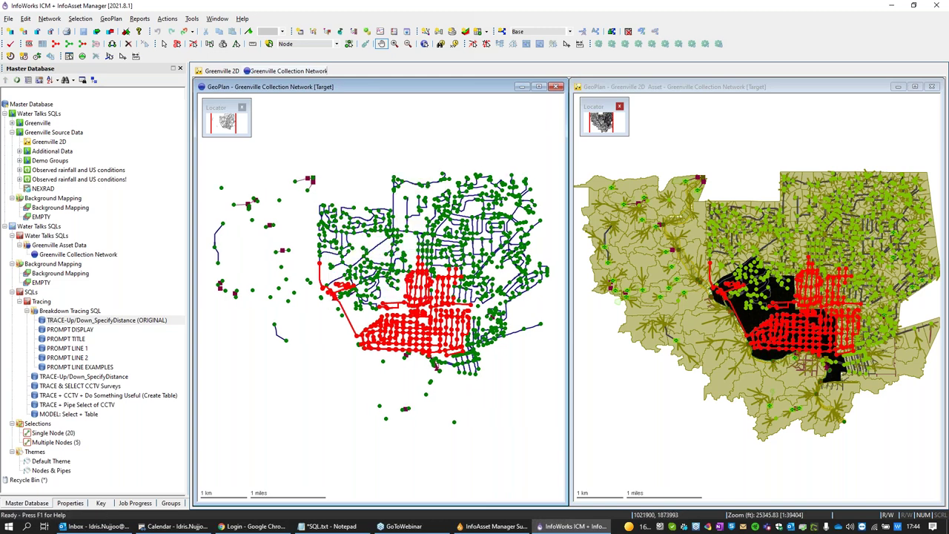
click(163, 43)
click(365, 144)
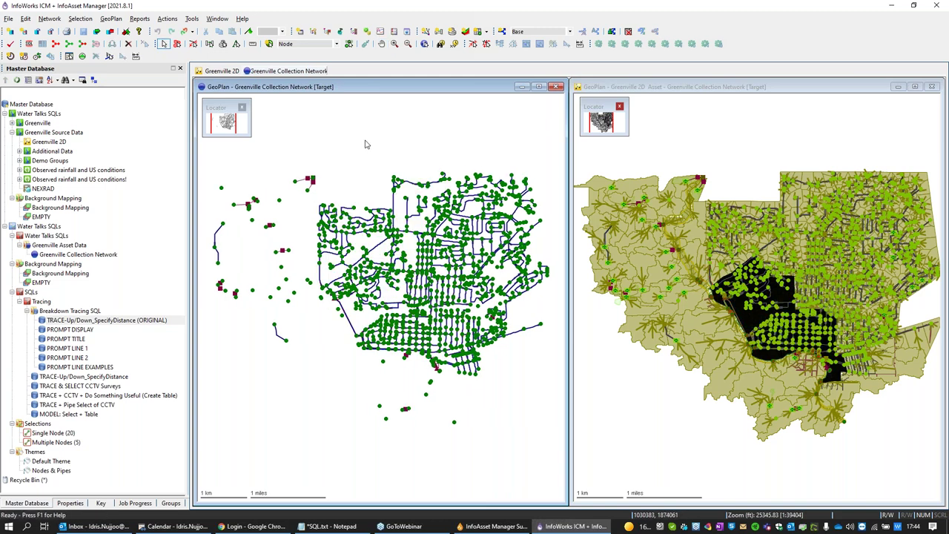
click(88, 321)
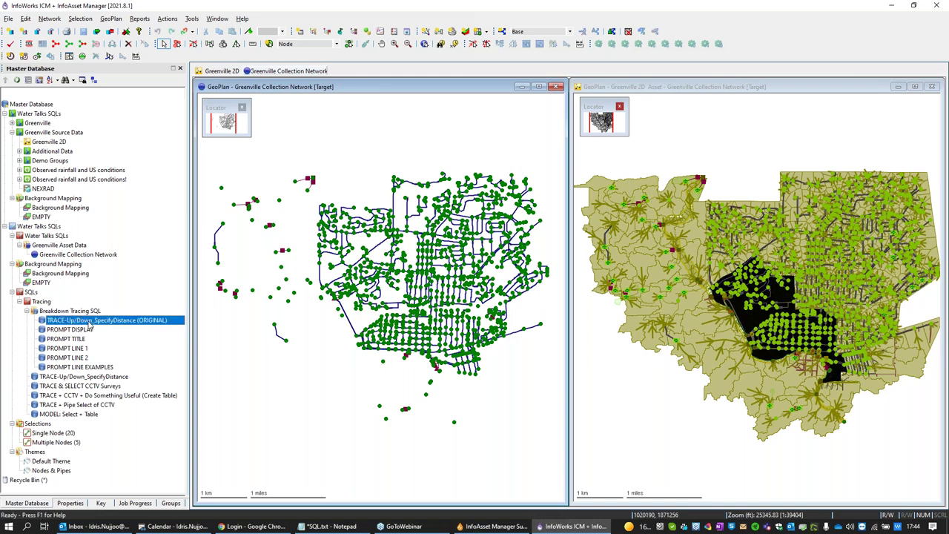
double_click(88, 321)
drag(417, 111, 343, 11)
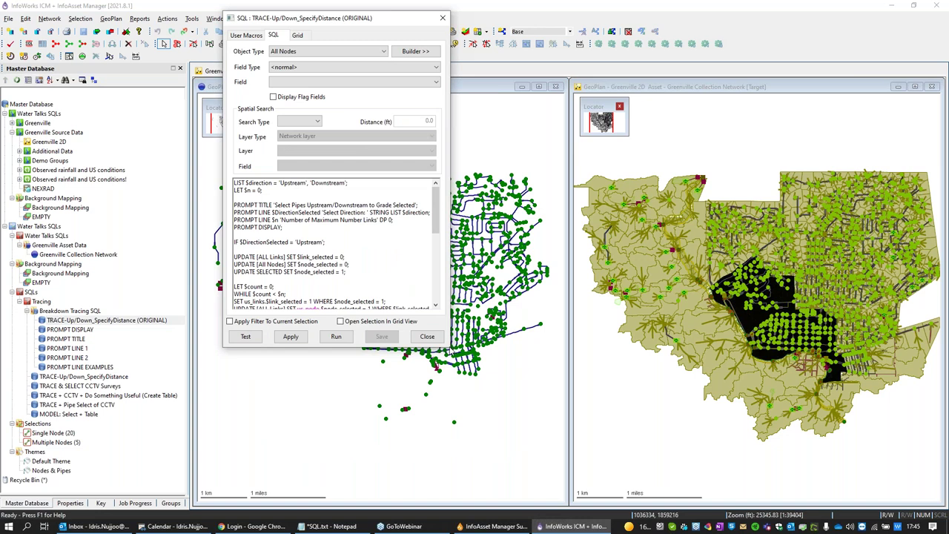
drag(450, 345, 714, 507)
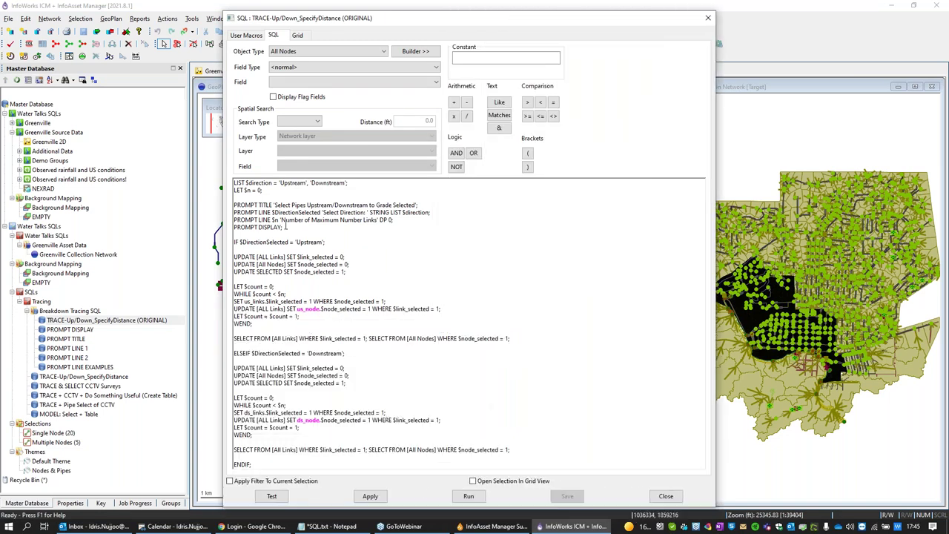
drag(286, 228, 227, 204)
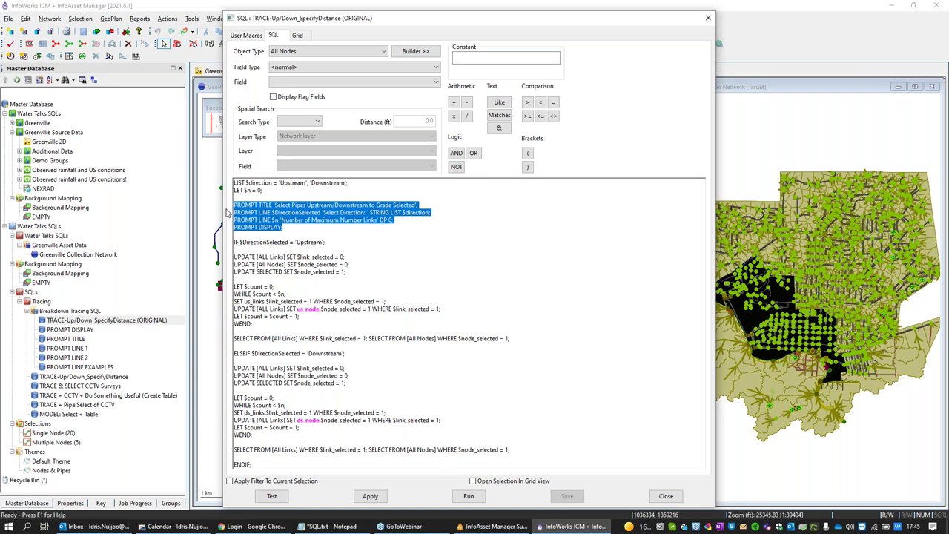
click(304, 229)
click(432, 214)
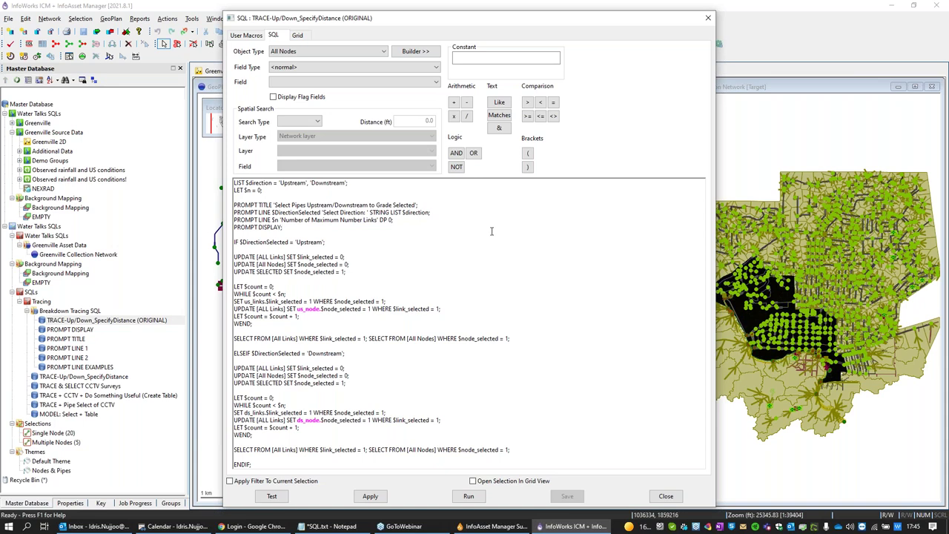
click(448, 227)
drag(433, 215, 241, 213)
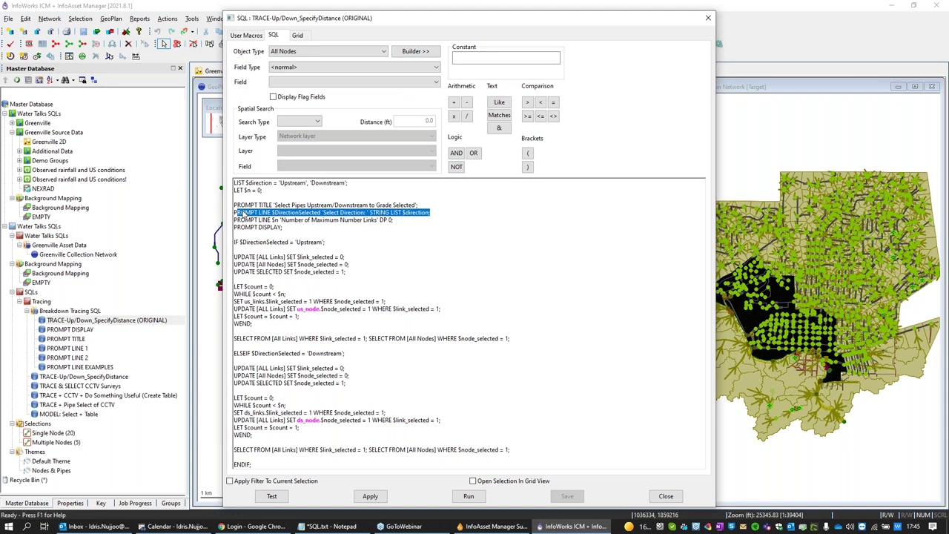
click(416, 213)
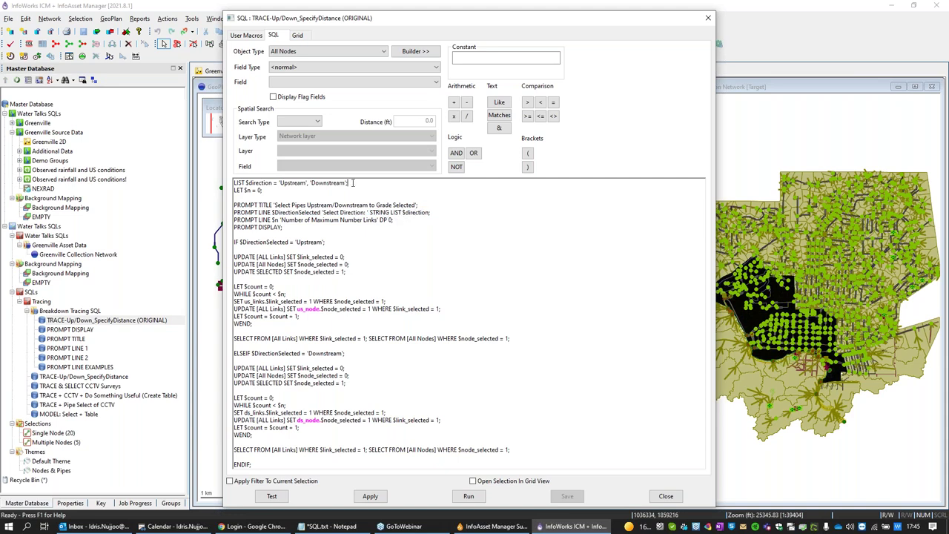
drag(354, 183, 234, 183)
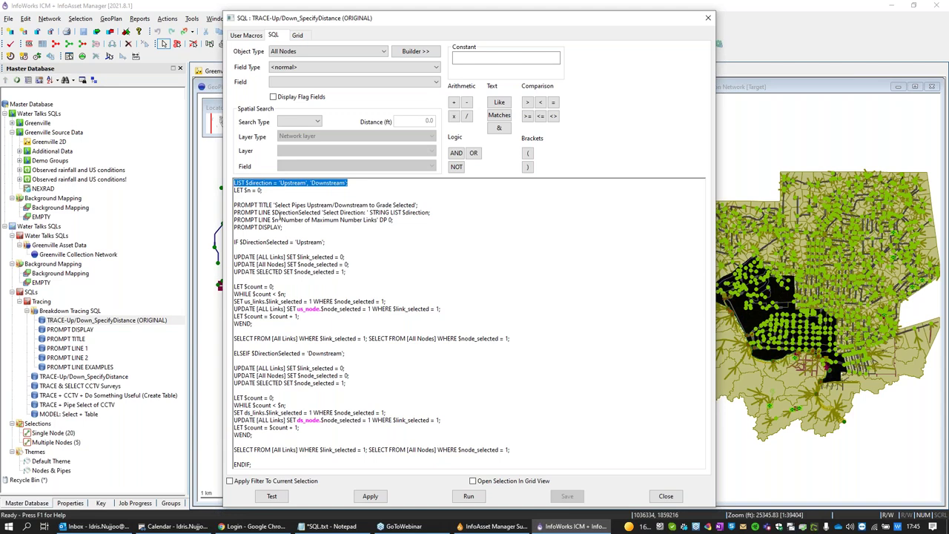
drag(430, 213, 379, 213)
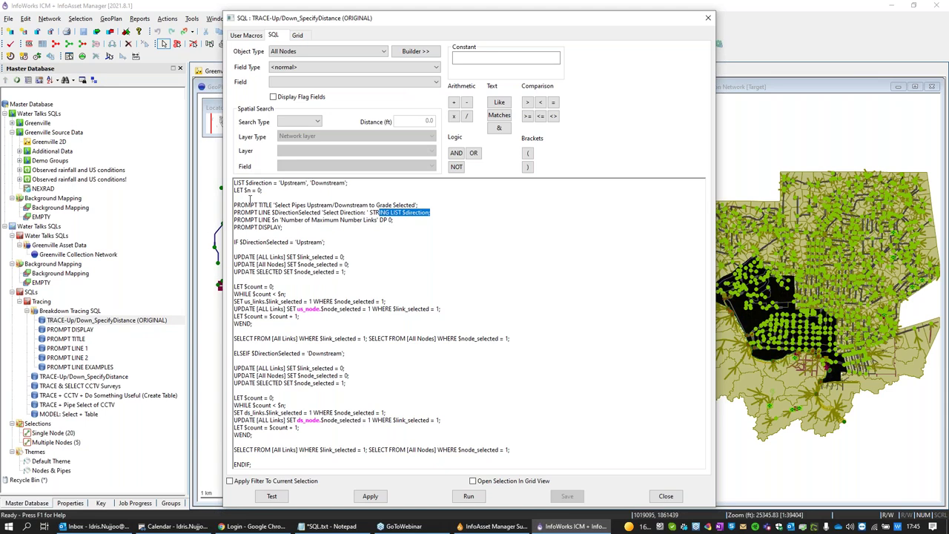
click(296, 228)
Step: Walk through the upstream and downstream trace blocks in the SQL, then close the editor
drag(518, 339, 216, 286)
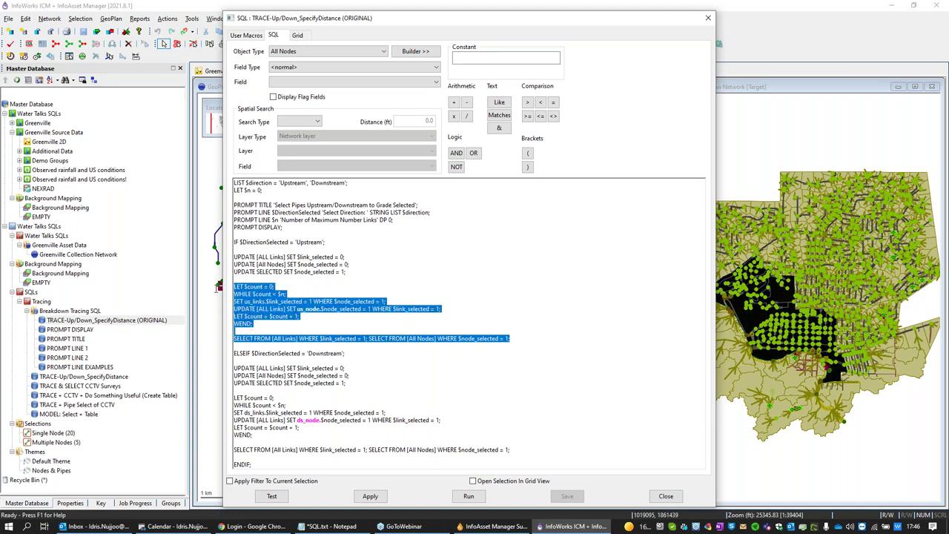
click(280, 438)
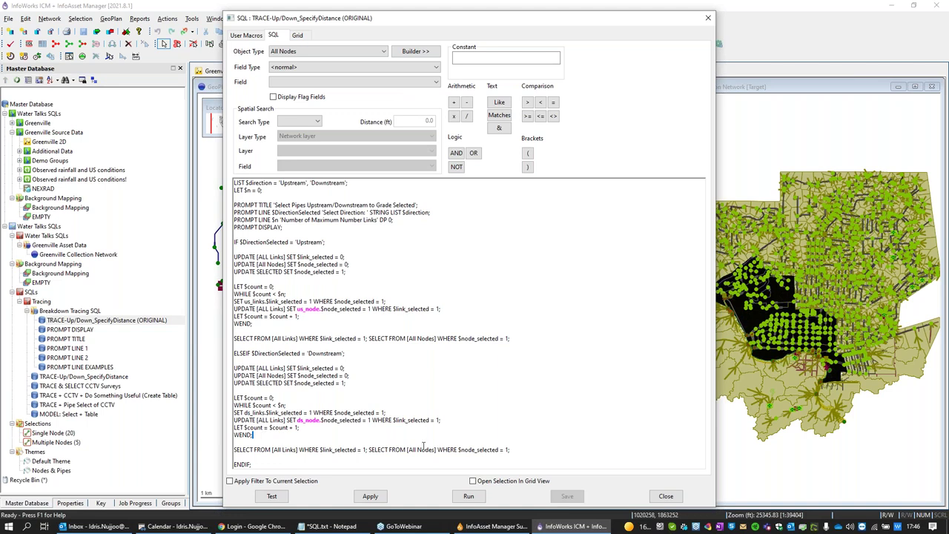
drag(509, 449, 205, 395)
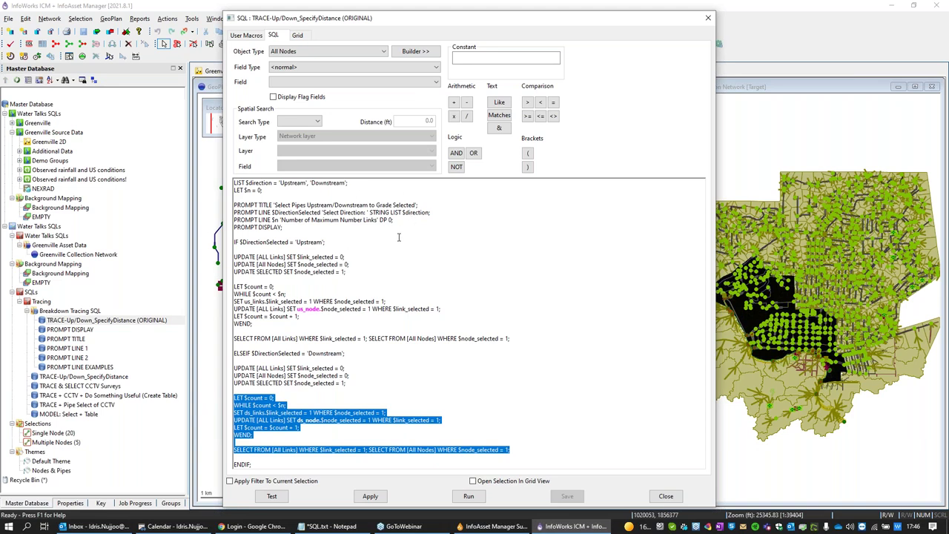
drag(327, 242, 381, 352)
click(238, 368)
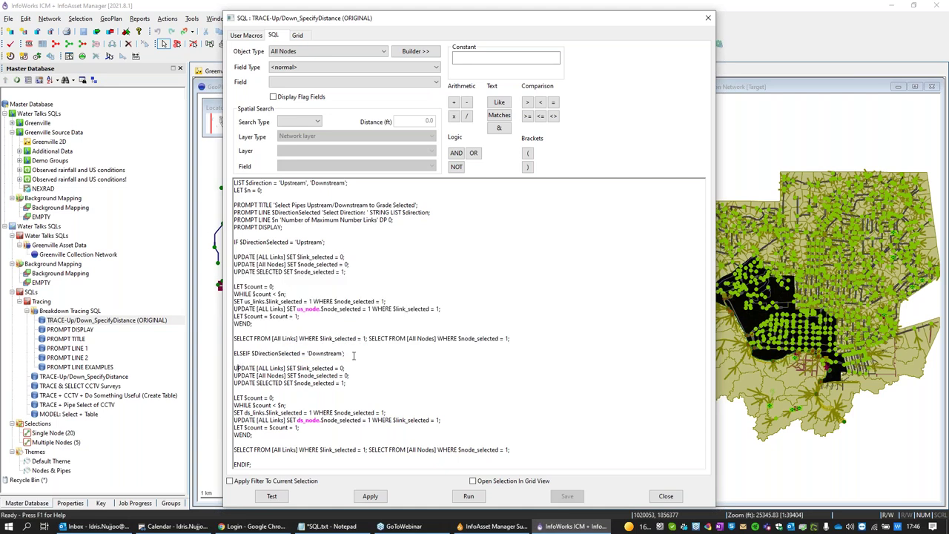
drag(236, 368, 345, 458)
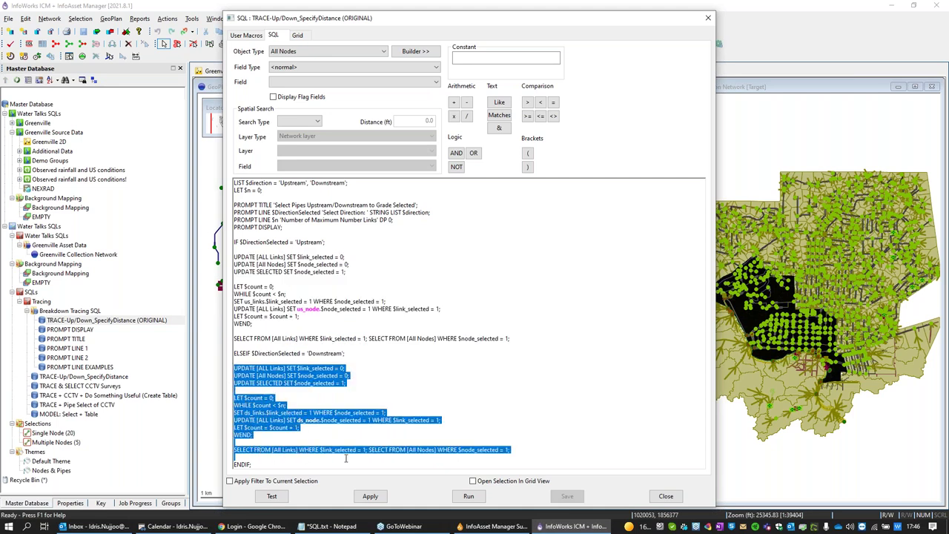
click(253, 464)
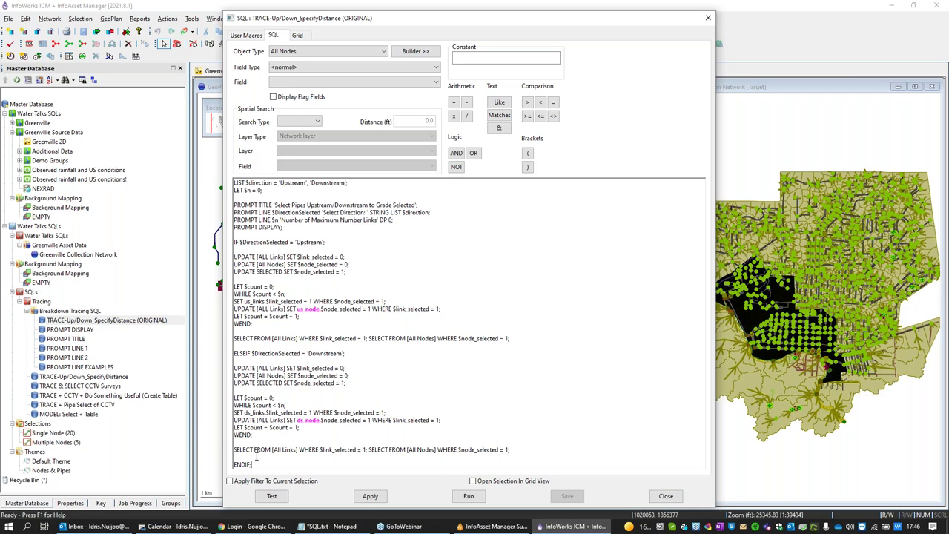
click(708, 22)
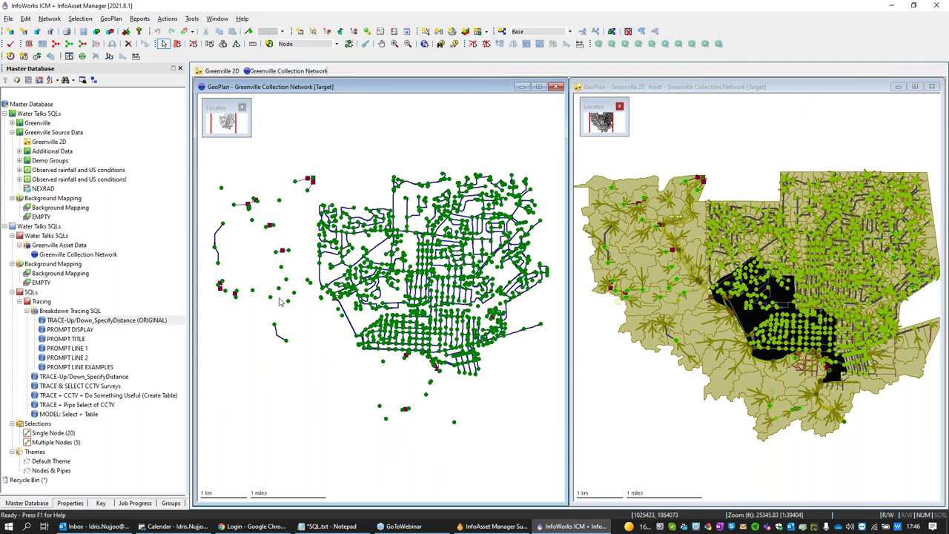
click(70, 445)
drag(70, 445, 331, 310)
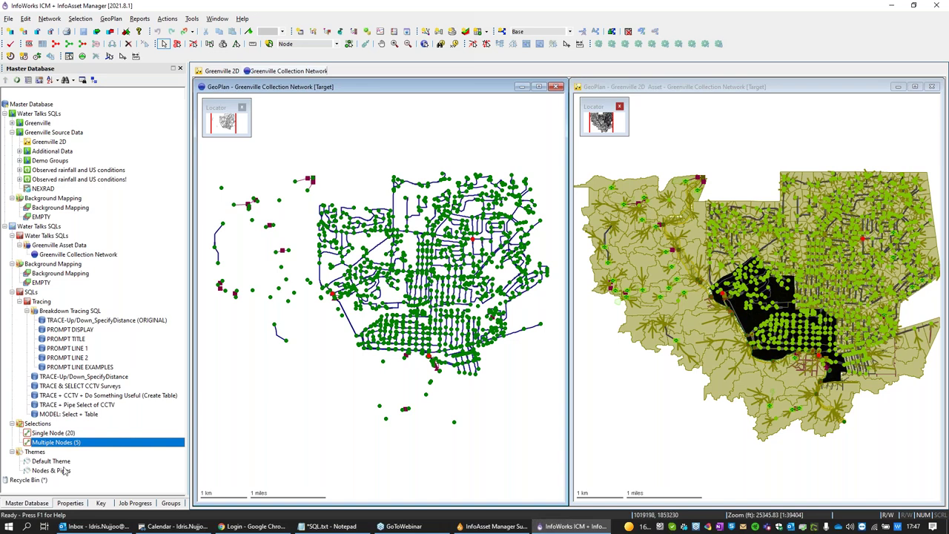
drag(77, 320, 237, 343)
click(627, 178)
click(630, 174)
click(502, 190)
click(501, 186)
click(566, 365)
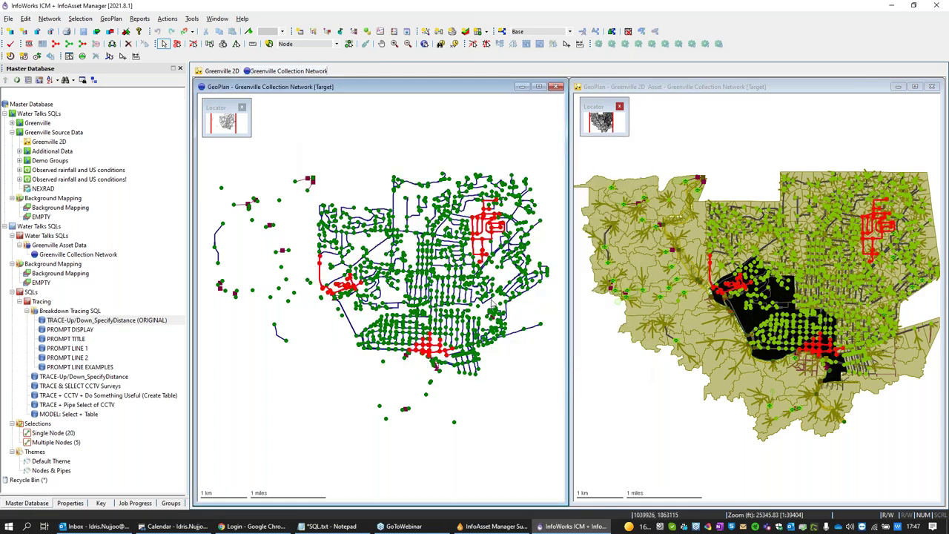
click(312, 442)
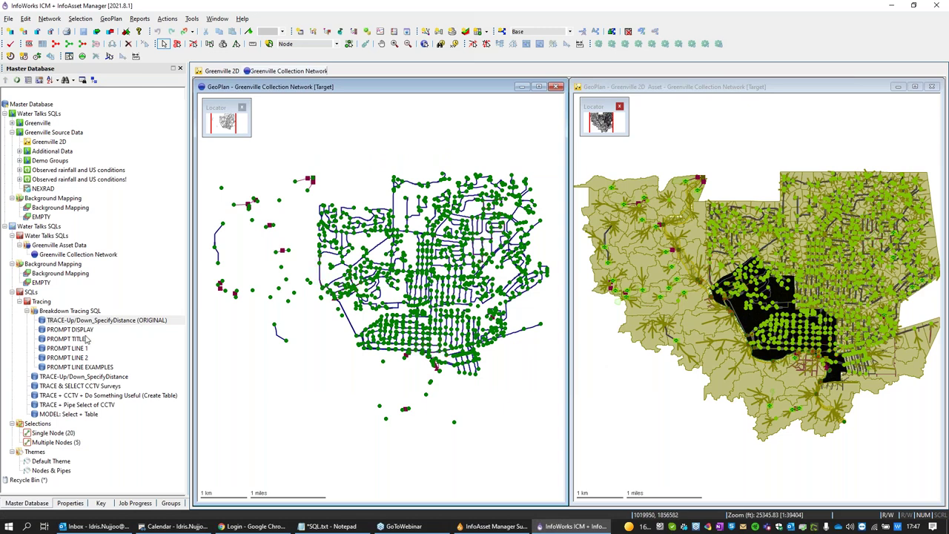
mouse_move(75, 334)
click(76, 333)
Step: Run the PROMPT DISPLAY example to view its empty prompt, then close it
double_click(76, 333)
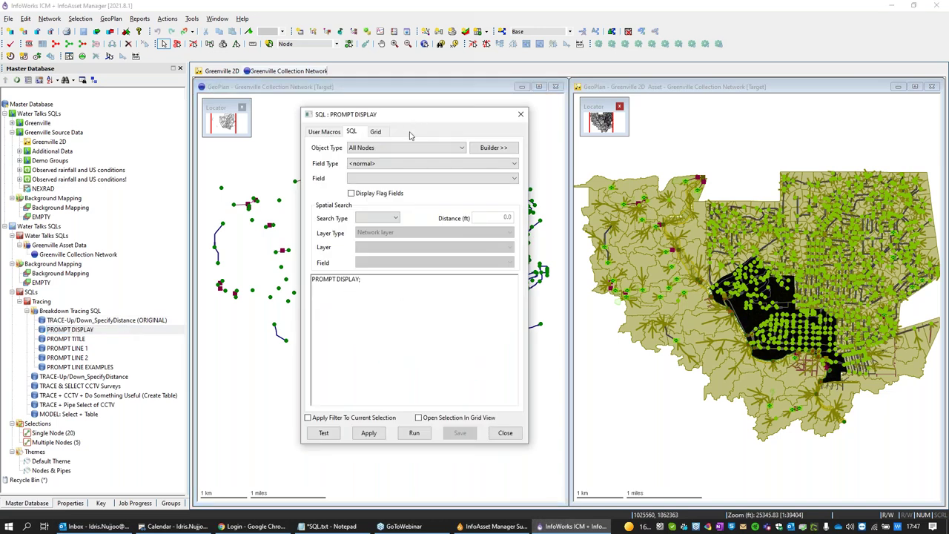
drag(484, 106, 198, 109)
click(192, 415)
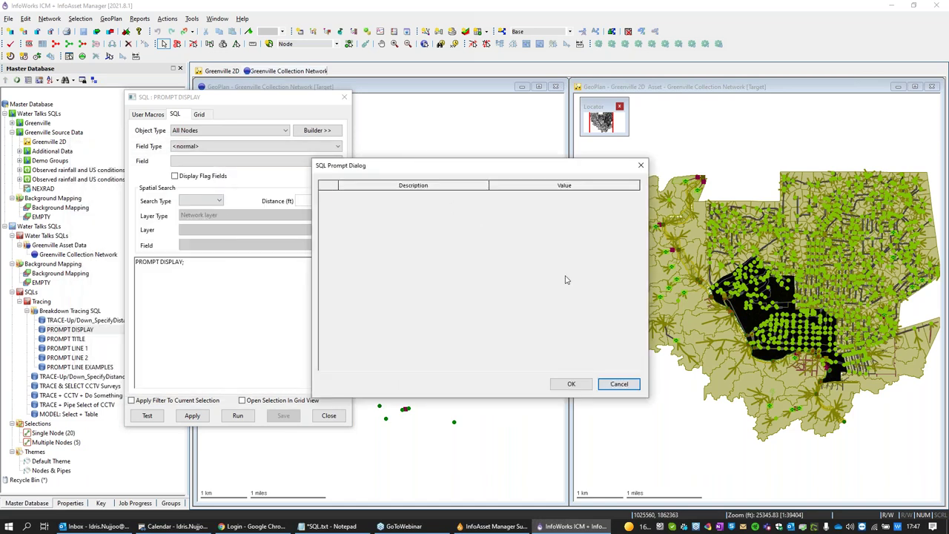
click(491, 188)
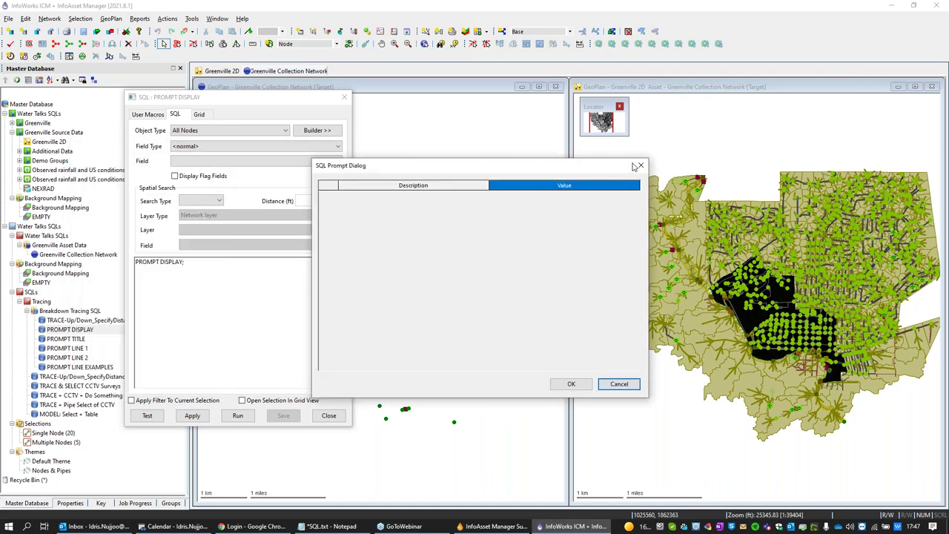
click(640, 165)
click(344, 98)
Step: Run the PROMPT TITLE example to view its titled prompt, then select PROMPT LINE 1
double_click(66, 339)
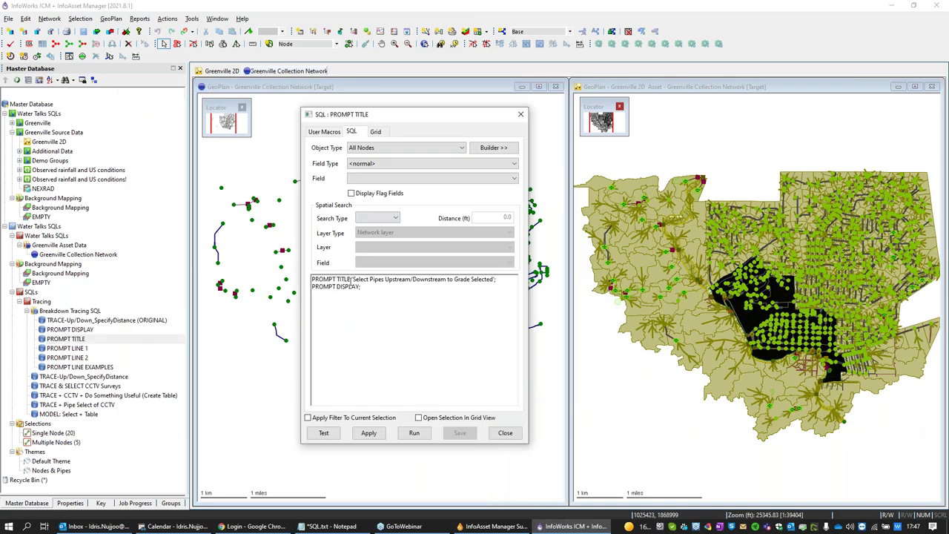
click(368, 432)
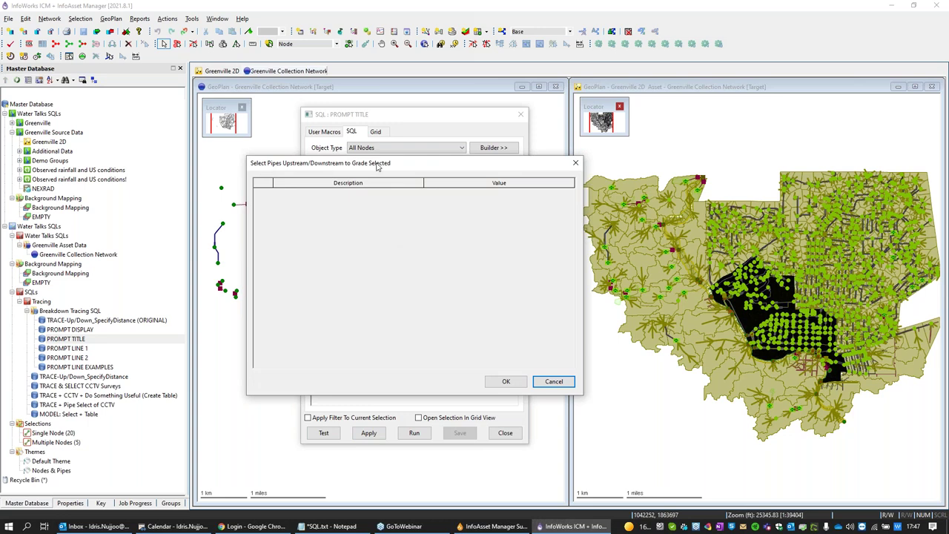
click(575, 163)
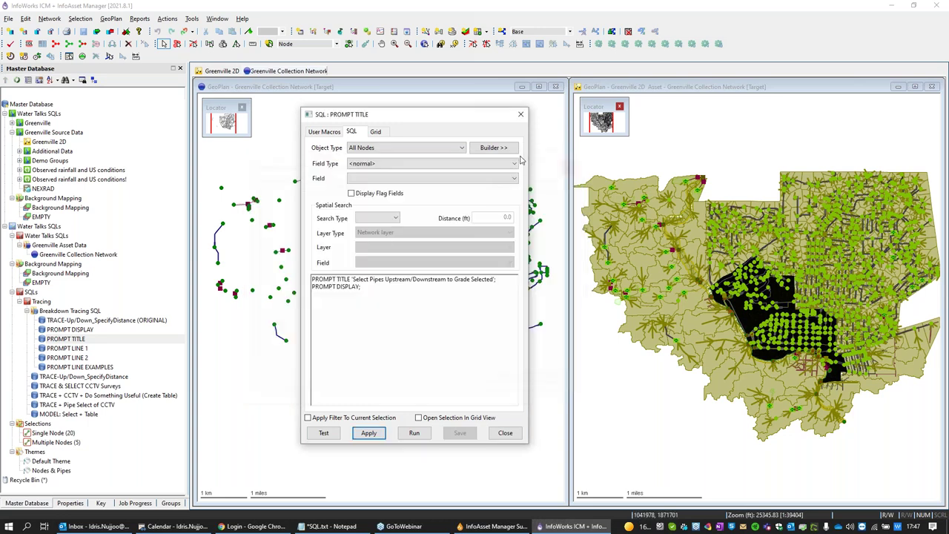
click(519, 116)
click(68, 348)
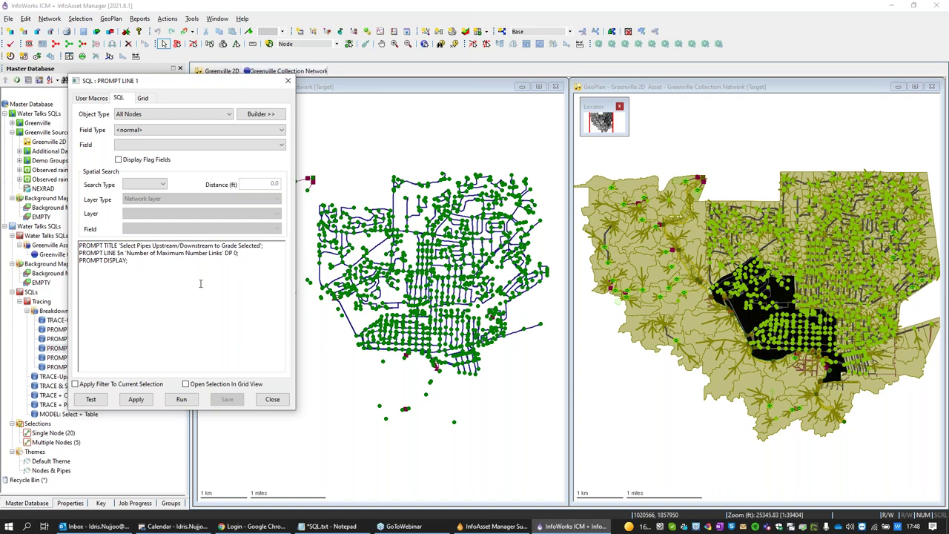
Step: Try the PROMPT LINE 1 number prompt with 1234, then close it
click(134, 398)
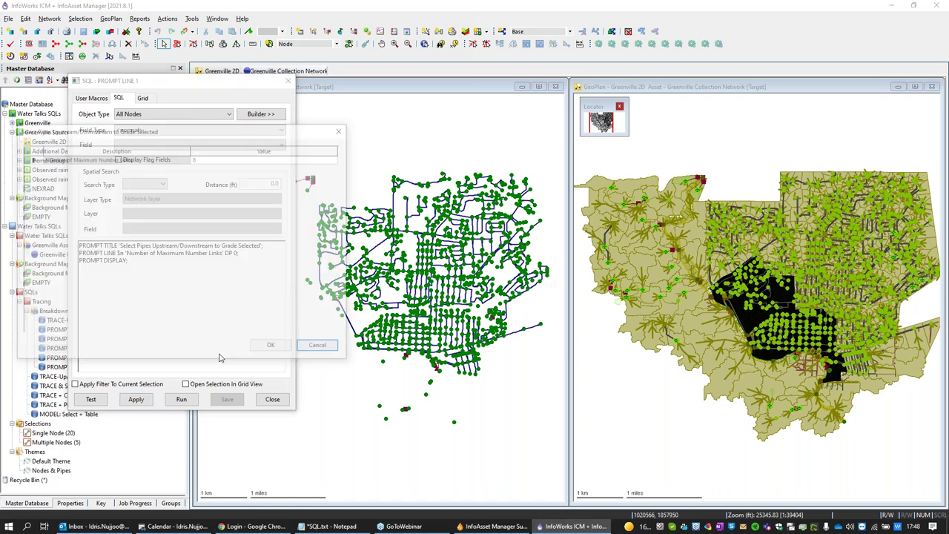
text(123)
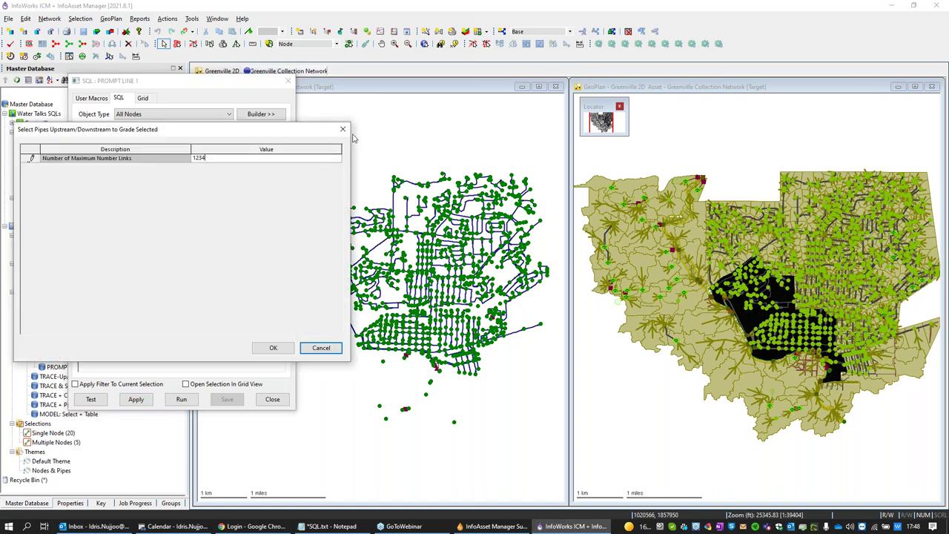
text(4)
click(344, 131)
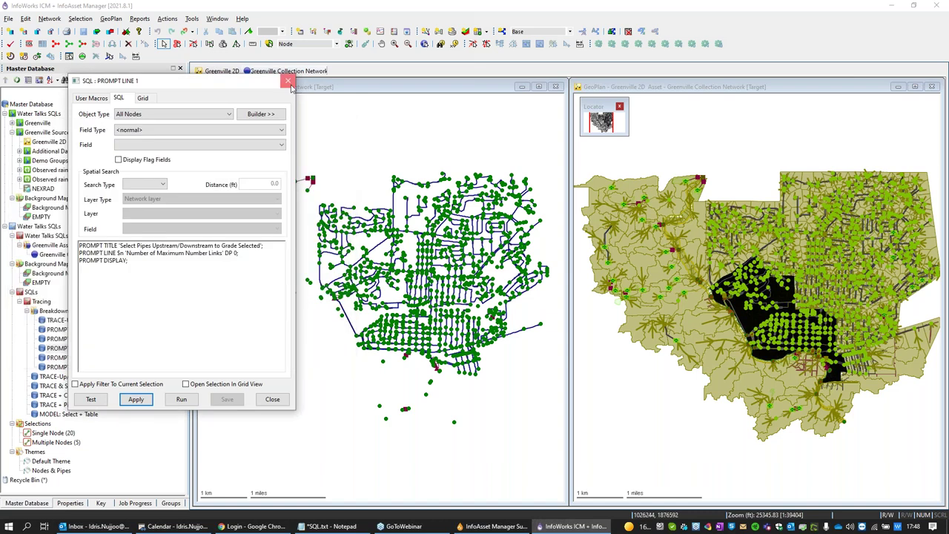
click(272, 399)
Step: Try the PROMPT LINE 2 Upstream/Downstream direction prompt, then open PROMPT LINE EXAMPLES
double_click(67, 358)
drag(479, 312, 302, 301)
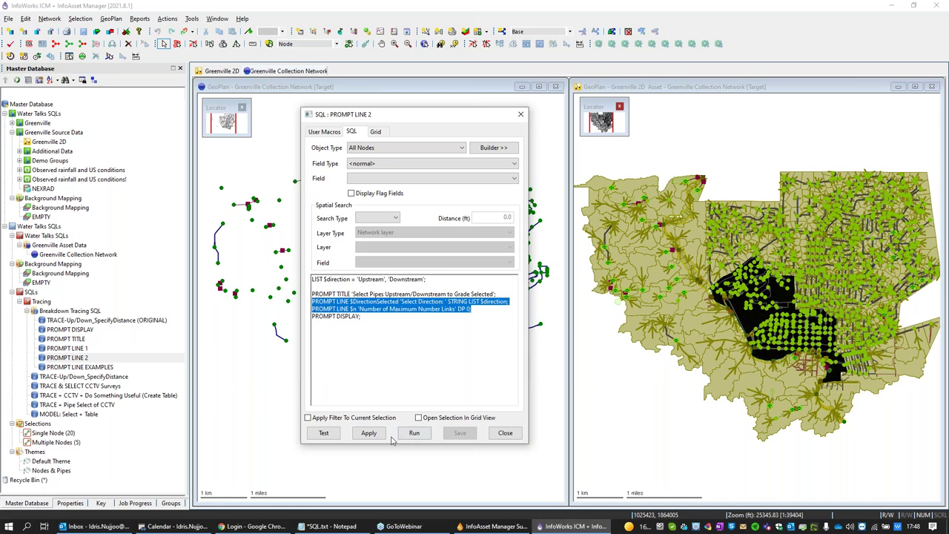
click(369, 433)
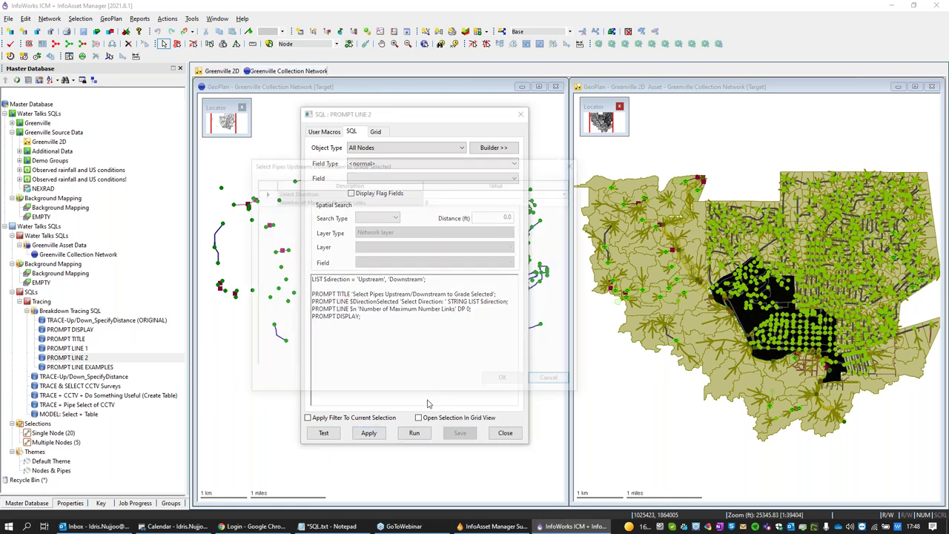
click(570, 192)
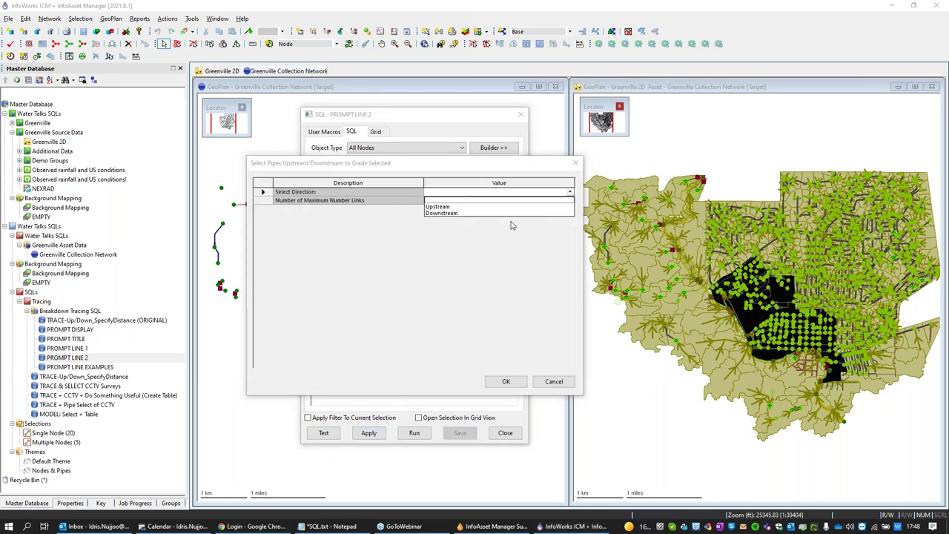
click(471, 164)
click(576, 162)
click(520, 117)
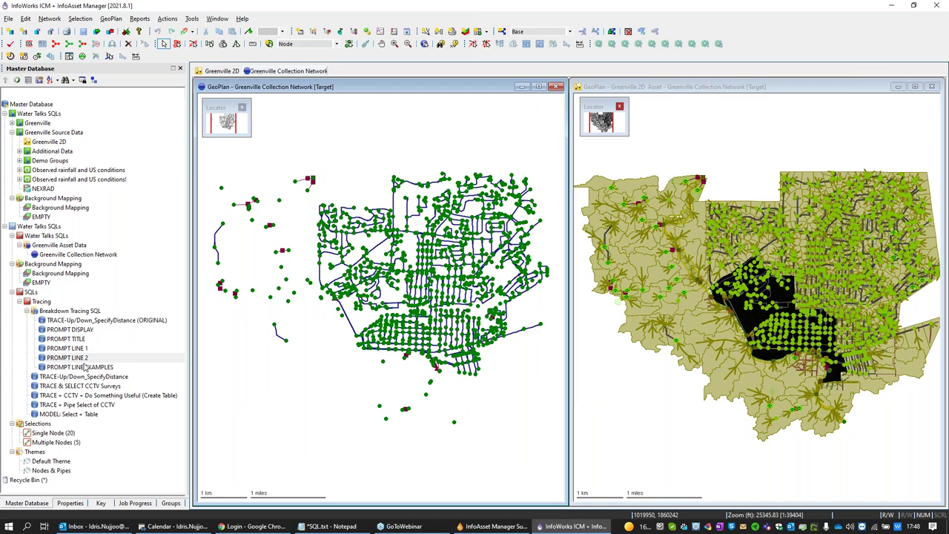
double_click(85, 366)
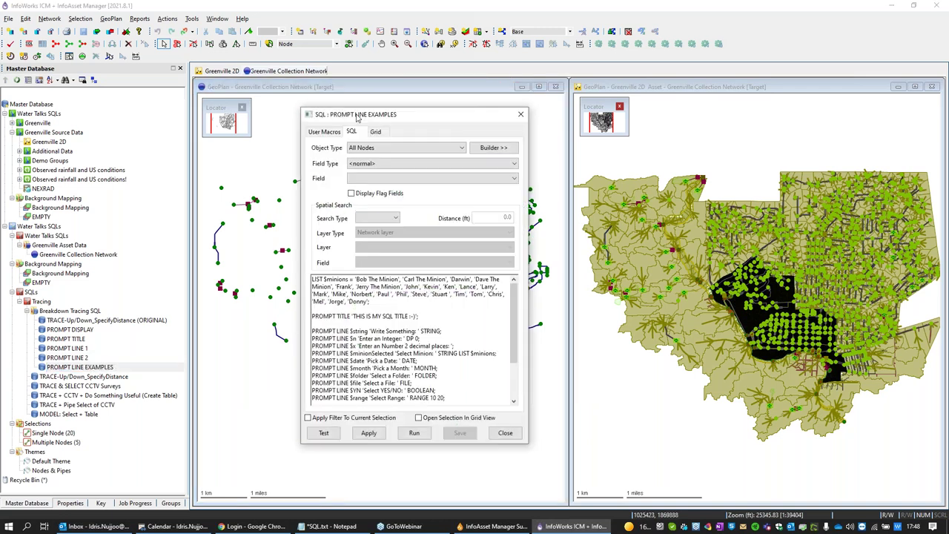
Step: Run the prompt-line SQL and enter HELLO WORLD, 12 and 322.00 in its first prompts
drag(357, 117, 185, 60)
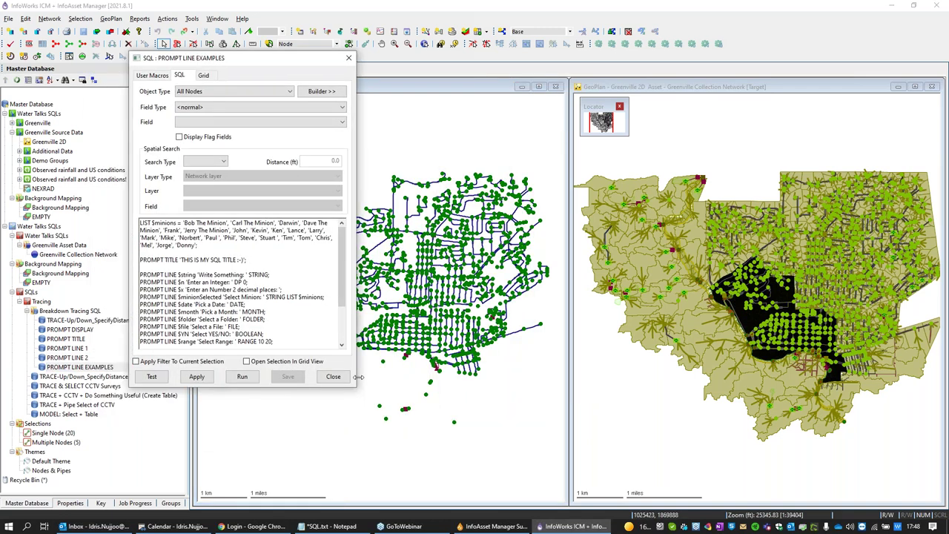
drag(356, 389, 376, 395)
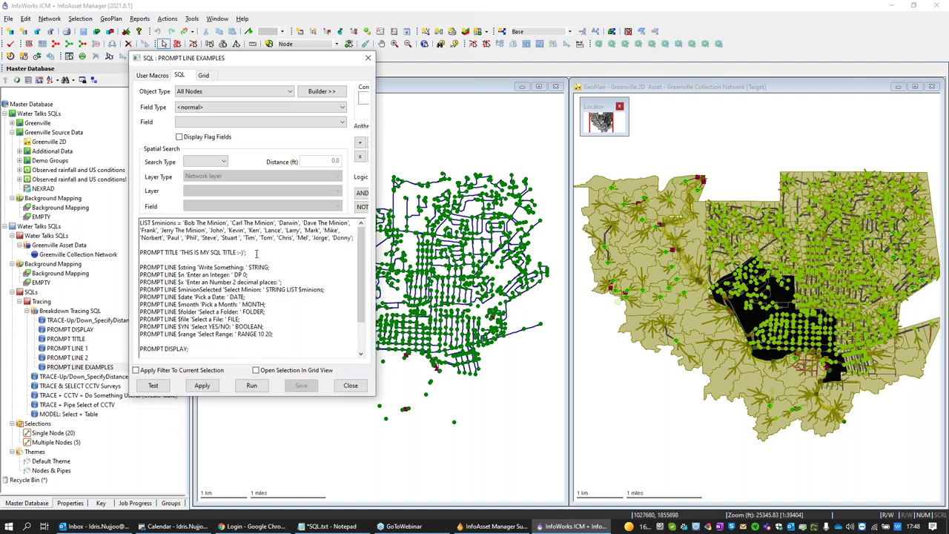
click(201, 386)
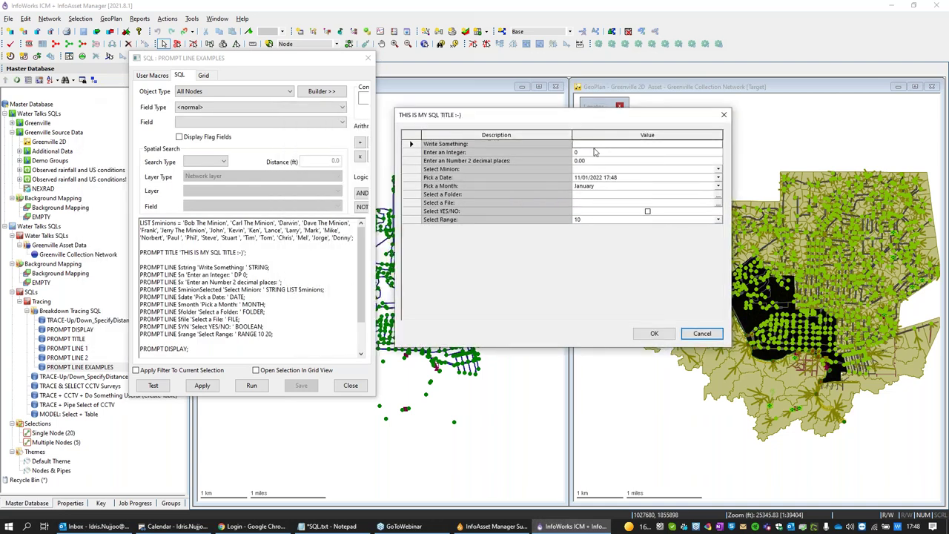
click(593, 144)
text(HELLO WORLD)
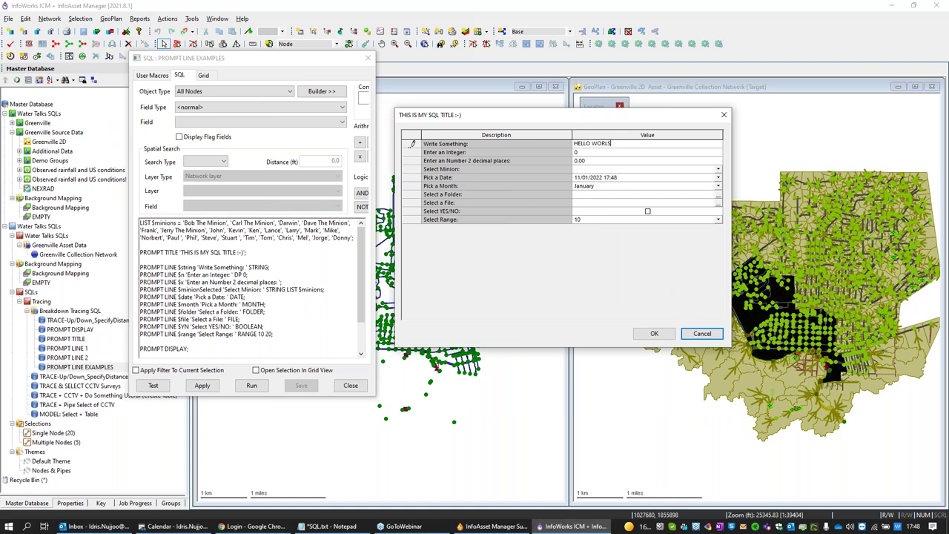
click(593, 152)
text(12)
click(595, 161)
text(32)
Step: Choose Kevin in the Select Minion dropdown
click(578, 170)
click(718, 170)
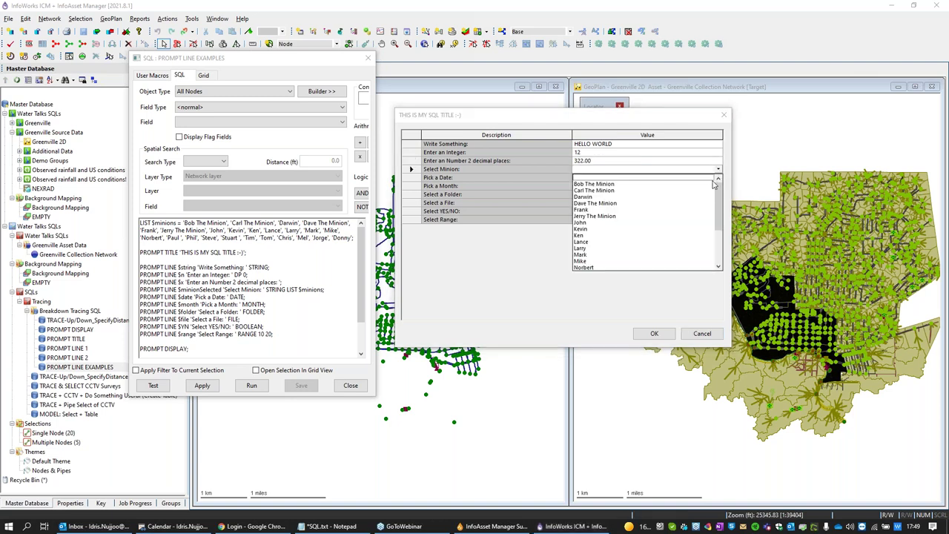
drag(717, 197, 719, 202)
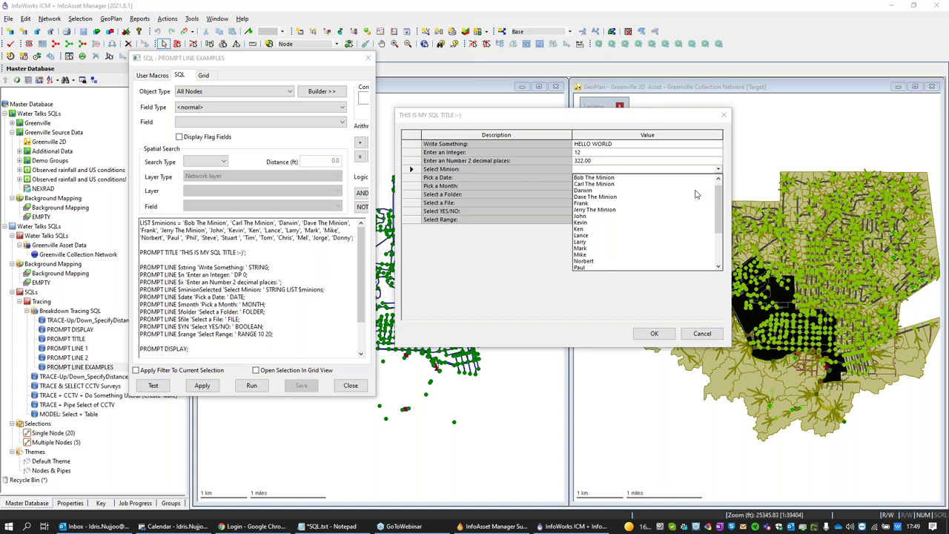
click(586, 222)
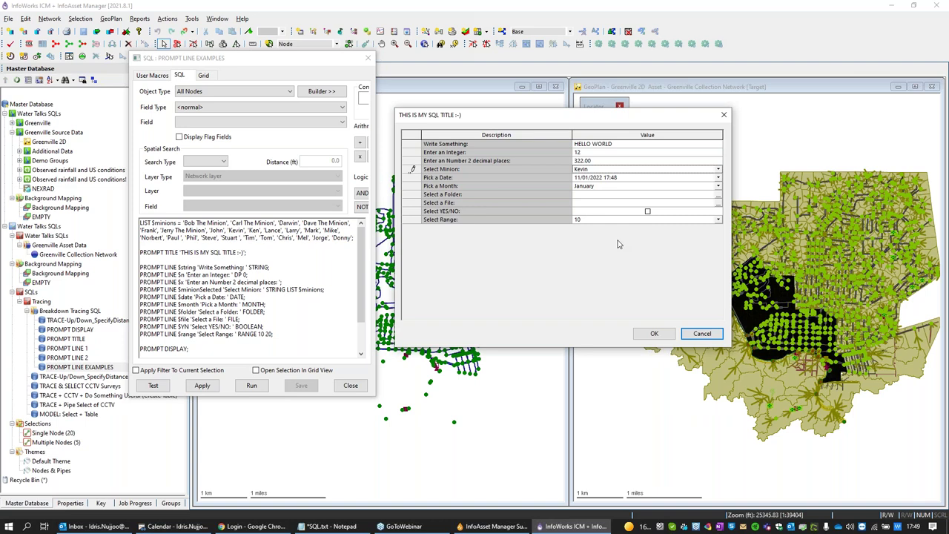
click(718, 169)
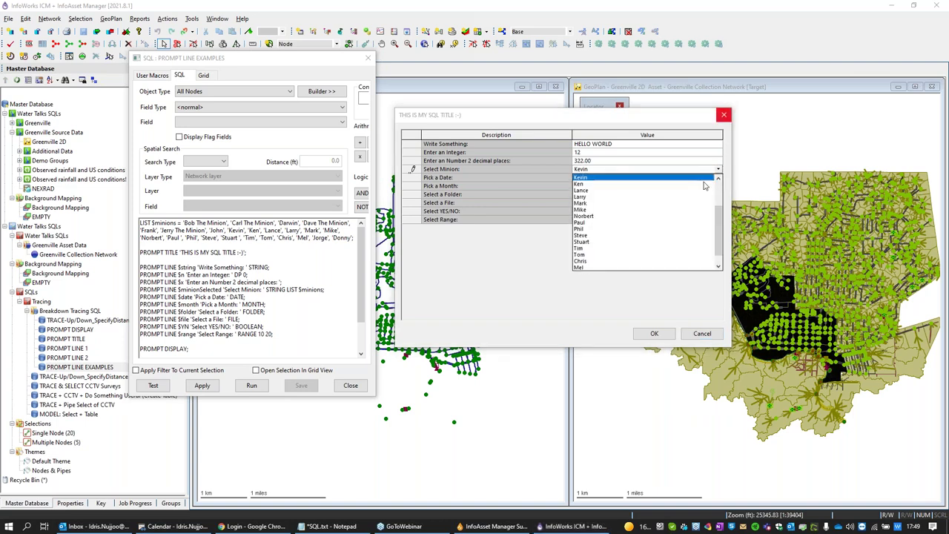
click(577, 179)
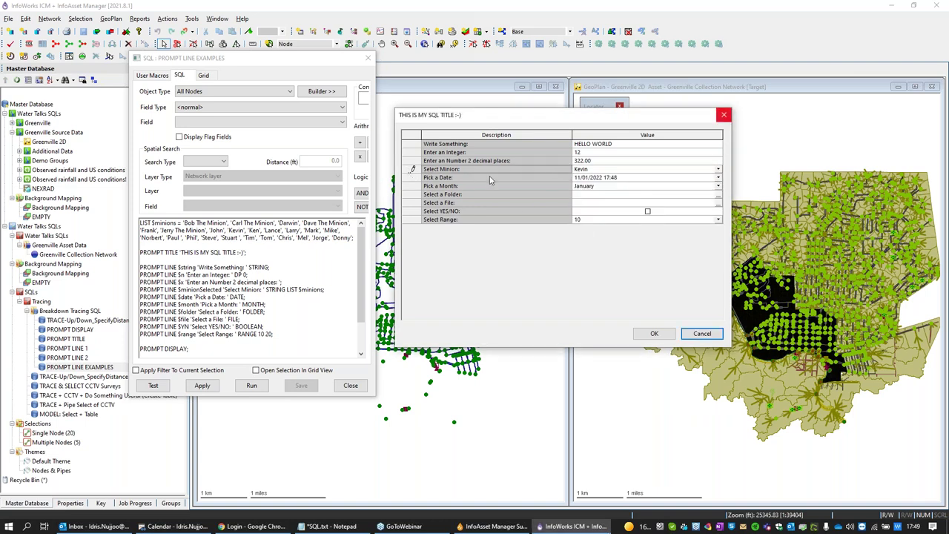
Step: Set the date prompt to 9 November 2021 and the month to June
click(717, 177)
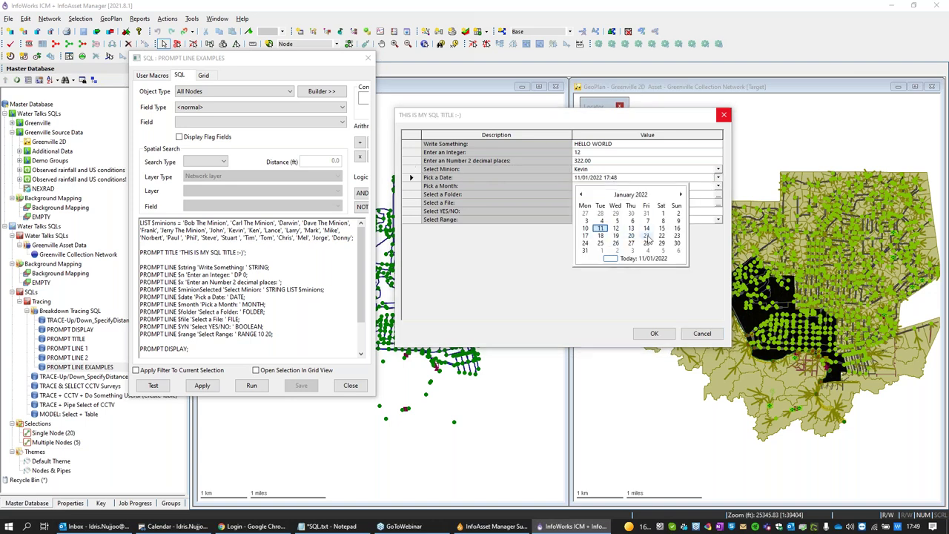
click(581, 194)
click(581, 194)
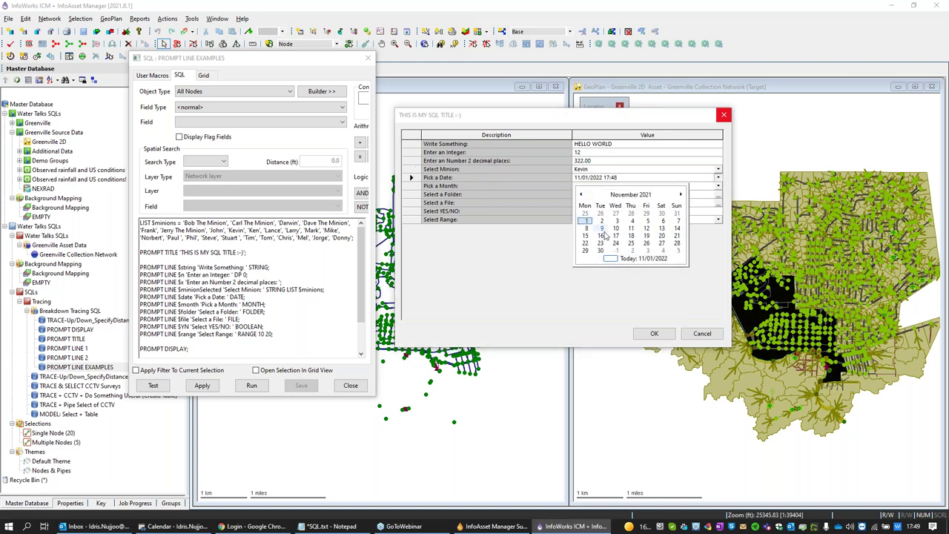
click(602, 229)
click(718, 186)
click(631, 227)
Step: Try the folder and file browsers, tick YES/NO, and set Select Range to 17
click(720, 194)
drag(593, 115, 619, 179)
click(660, 171)
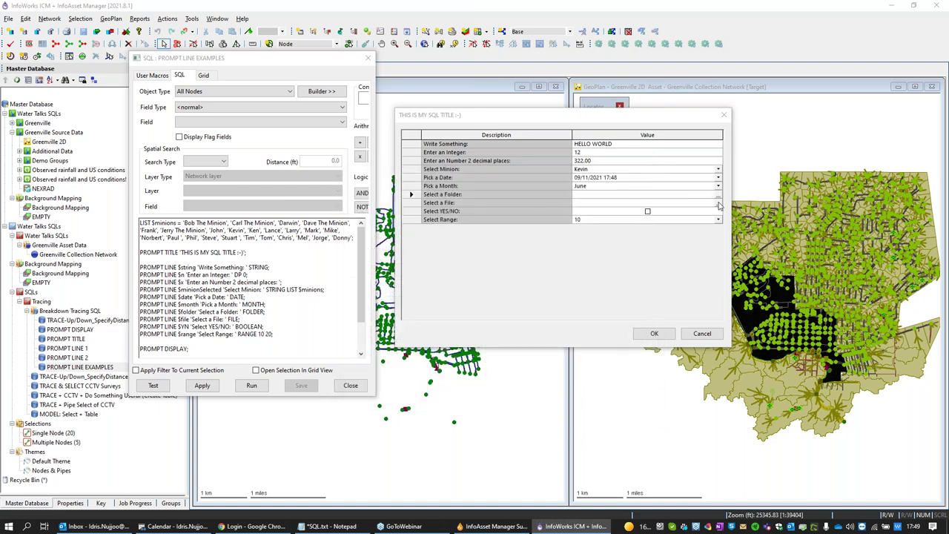
click(718, 205)
key(Escape)
click(647, 211)
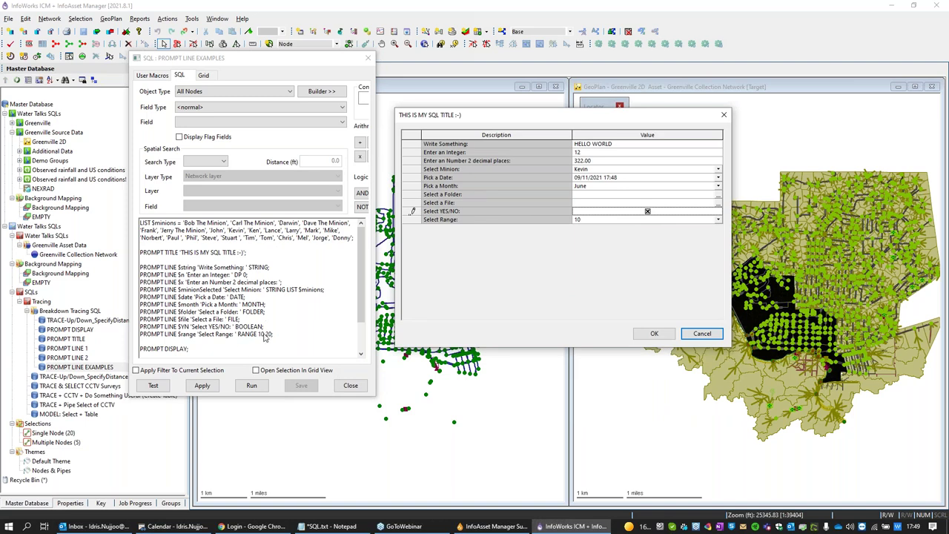
click(716, 221)
click(589, 274)
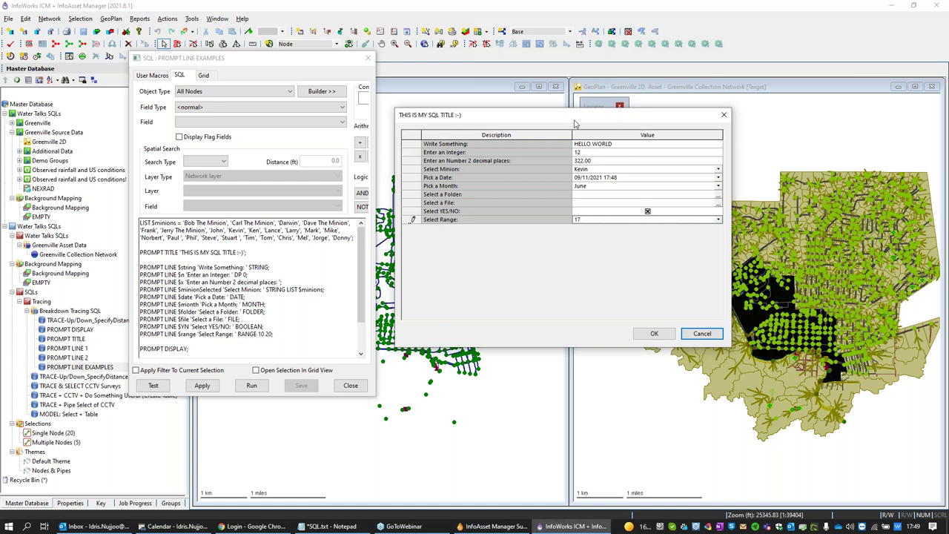
Step: Accept the prompts, producing a results grid repeating HELLO WORLD, 12, 322.00, Kevin and 17
click(654, 333)
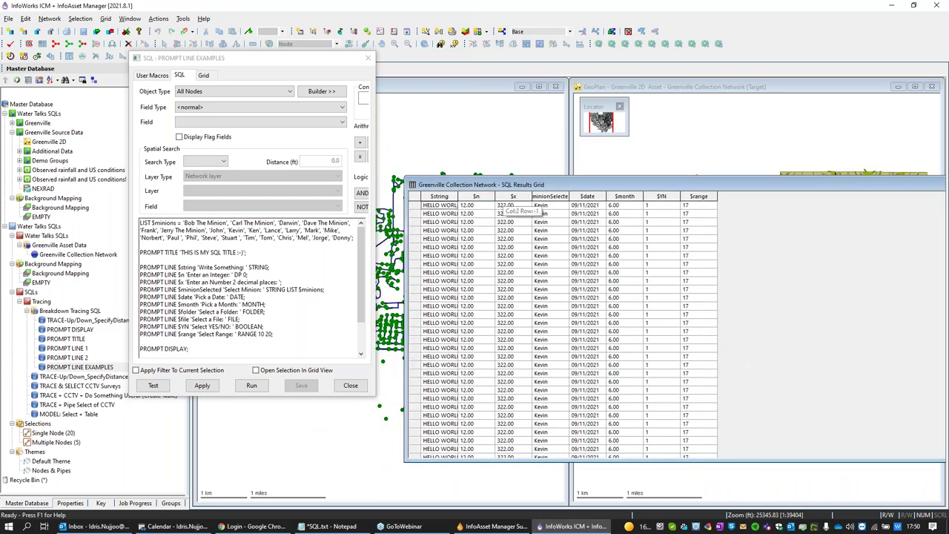
drag(612, 185, 445, 213)
Step: Close the SQL results grid and the PROMPT LINE EXAMPLES query editor
click(844, 208)
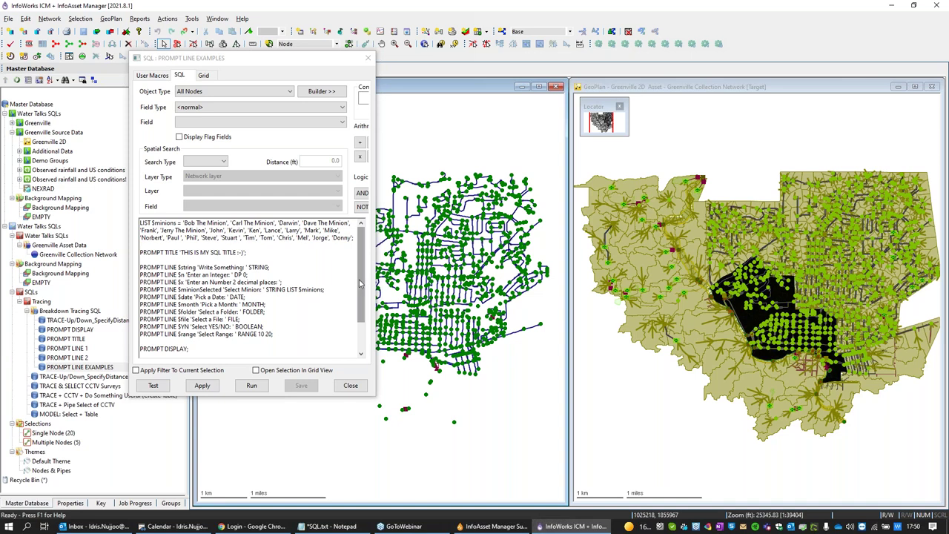
drag(361, 283, 360, 309)
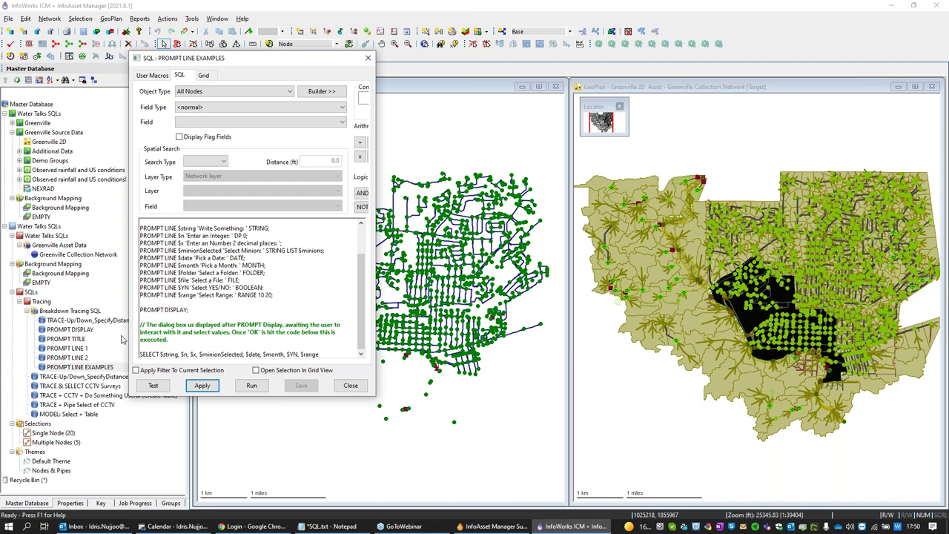
click(366, 60)
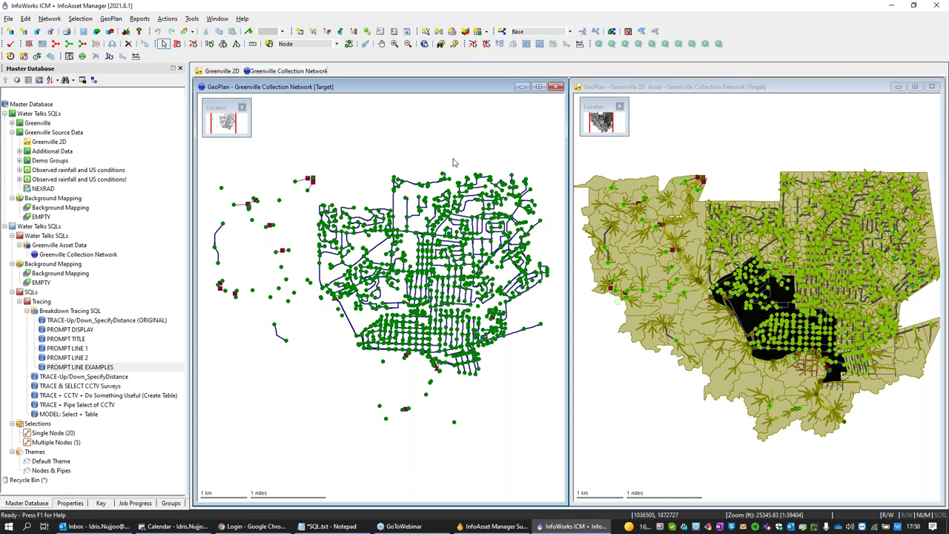
click(51, 463)
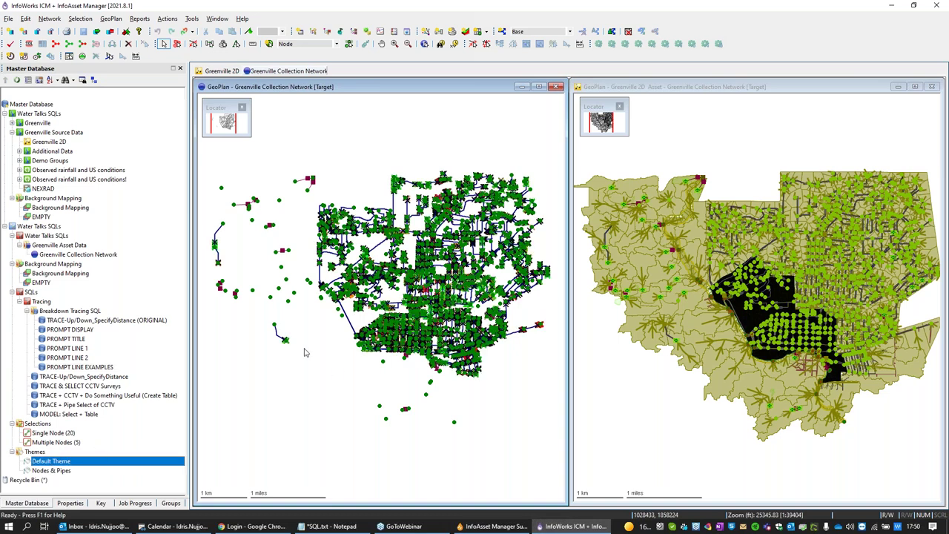
scroll(461, 329, up, 5)
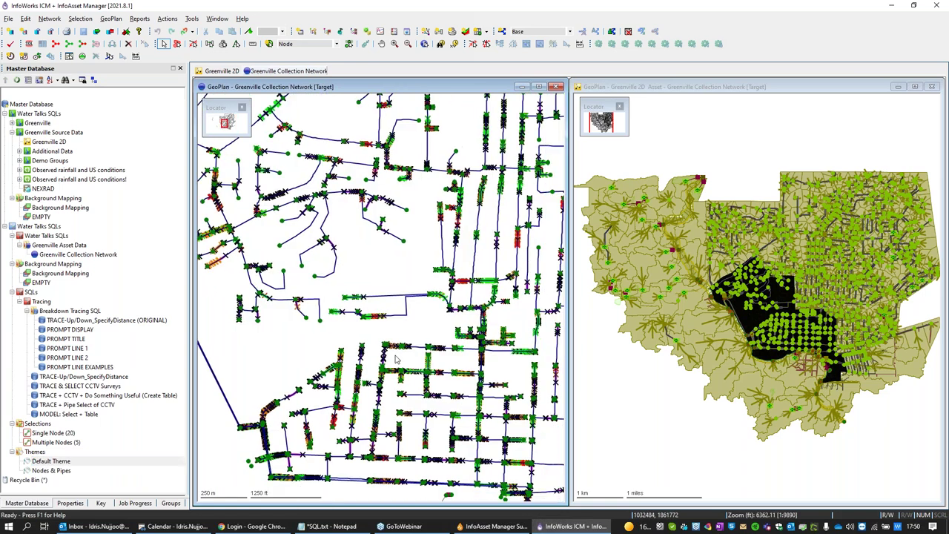
scroll(396, 359, up, 4)
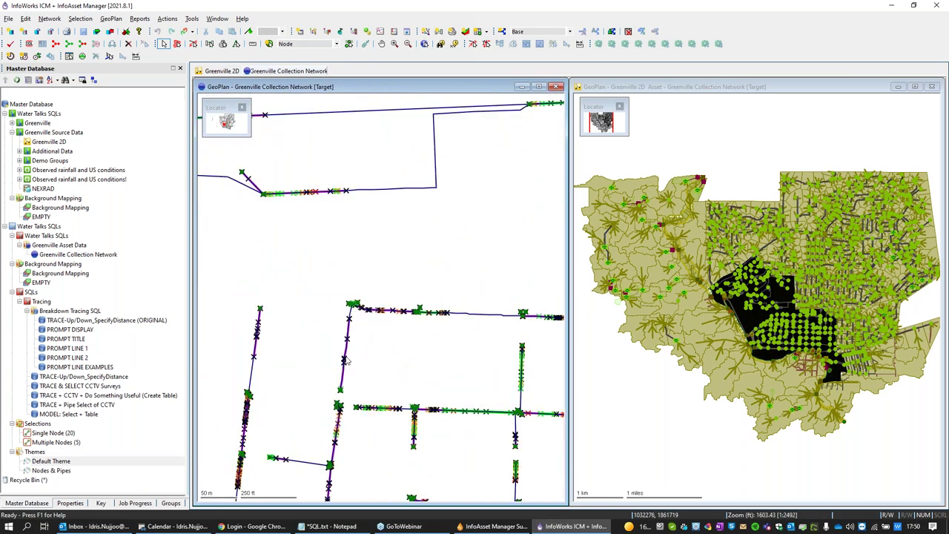
click(425, 44)
click(351, 347)
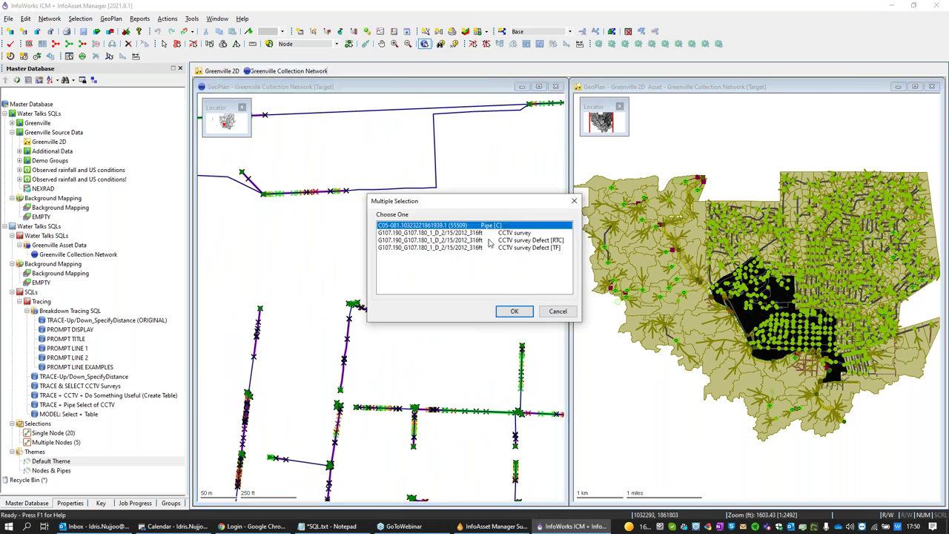
click(547, 241)
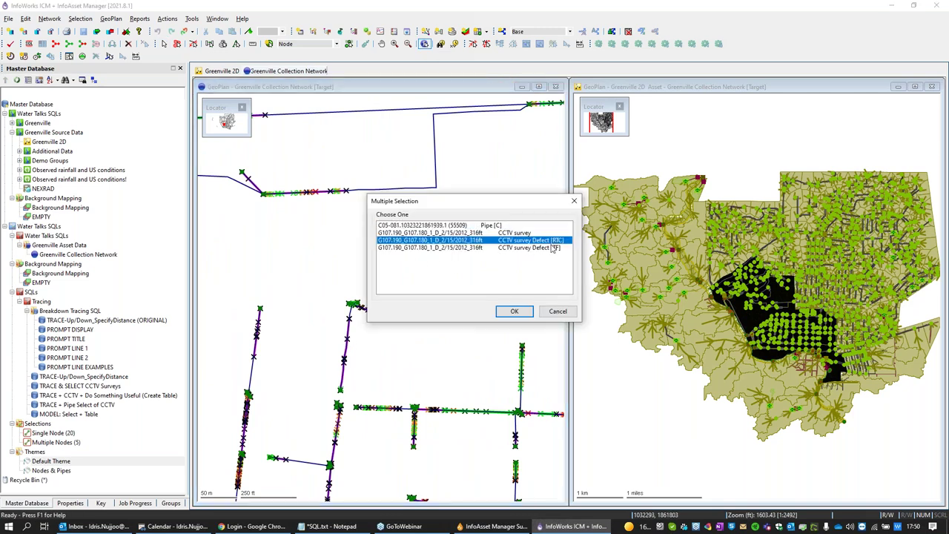
click(514, 312)
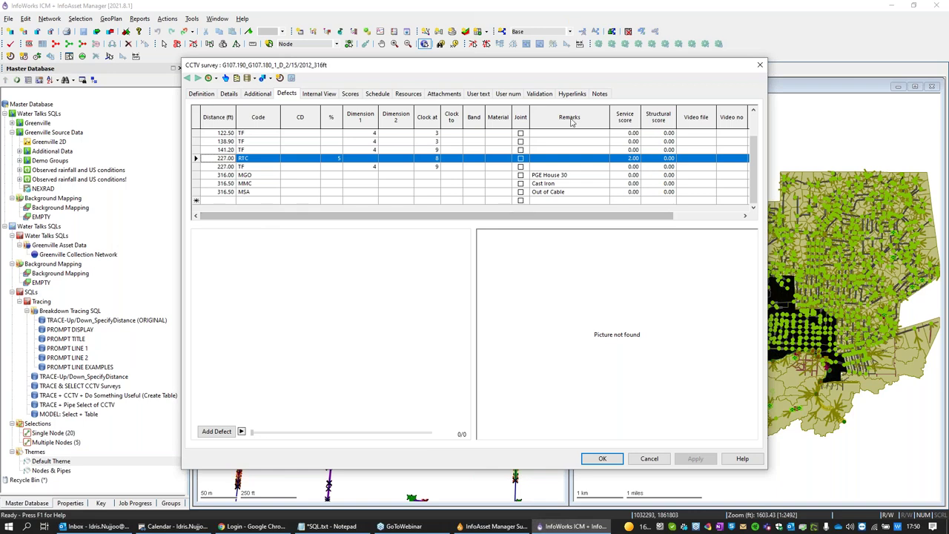
click(760, 67)
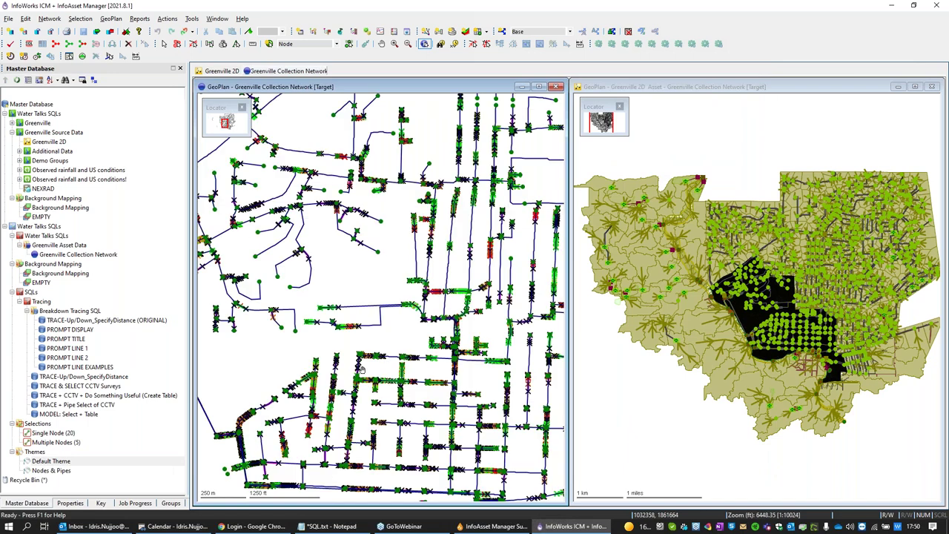
scroll(400, 371, down, 3)
Step: Zoom the collection map to the whole network and load the Multiple Nodes (5) selection onto it
scroll(401, 371, up, 2)
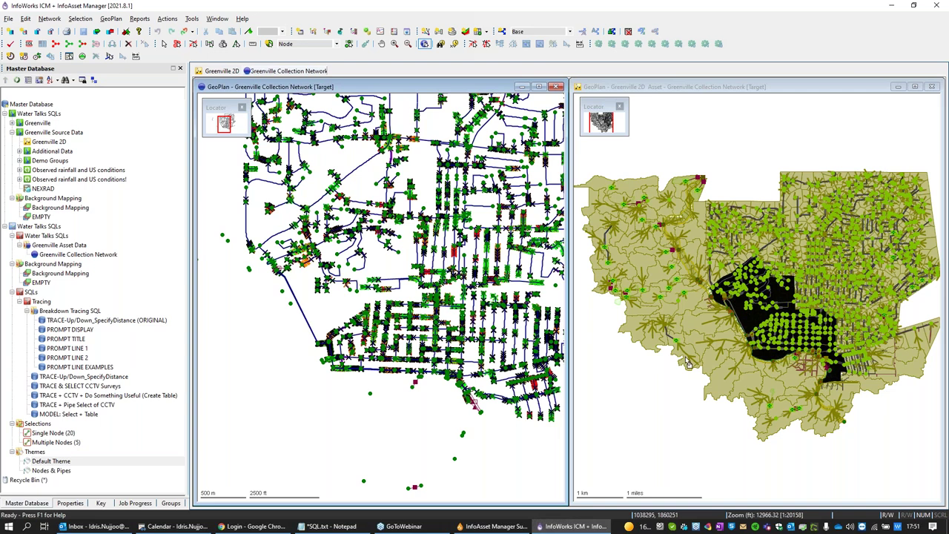
right_click(268, 320)
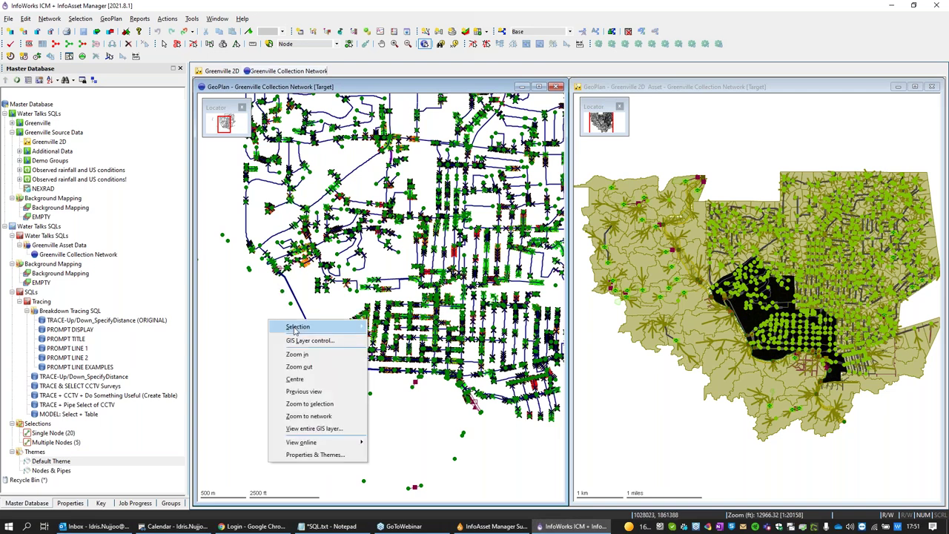
click(298, 421)
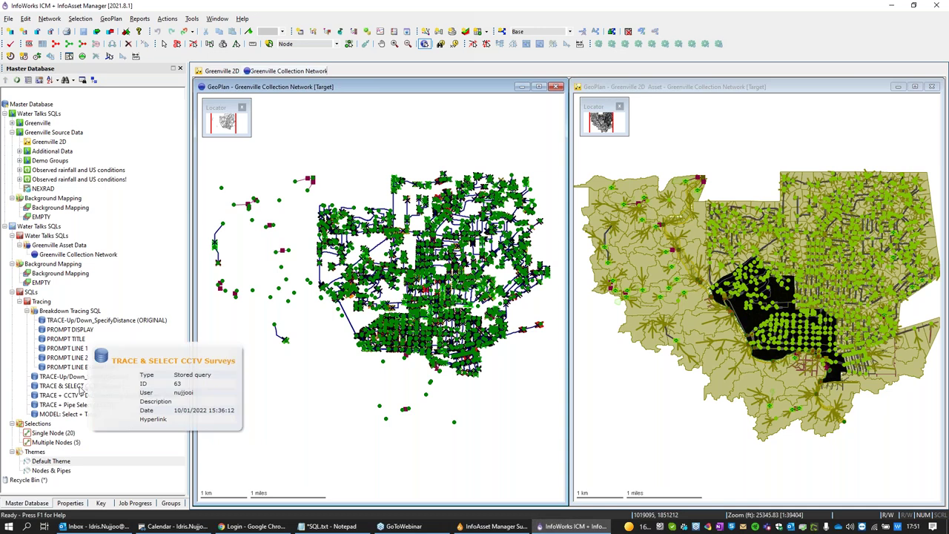
drag(44, 443, 224, 428)
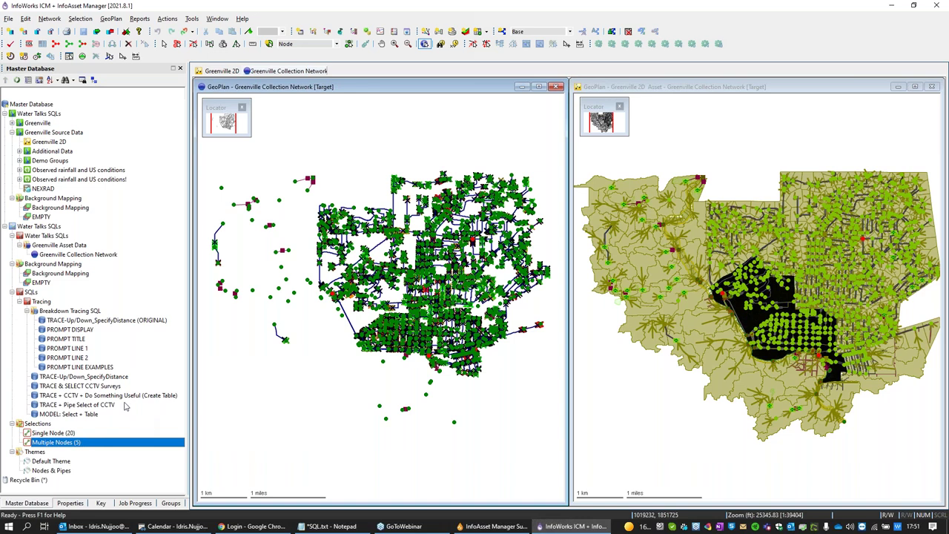
Step: Run TRACE & SELECT CCTV Surveys upstream with a maximum of 5 links
click(67, 387)
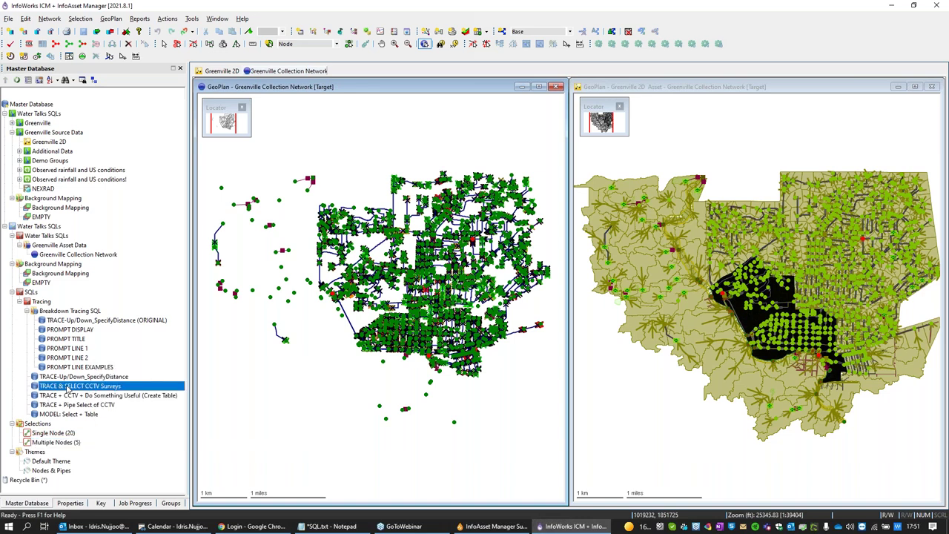
mouse_move(67, 387)
mouse_down()
mouse_move(243, 383)
mouse_move(279, 394)
mouse_up()
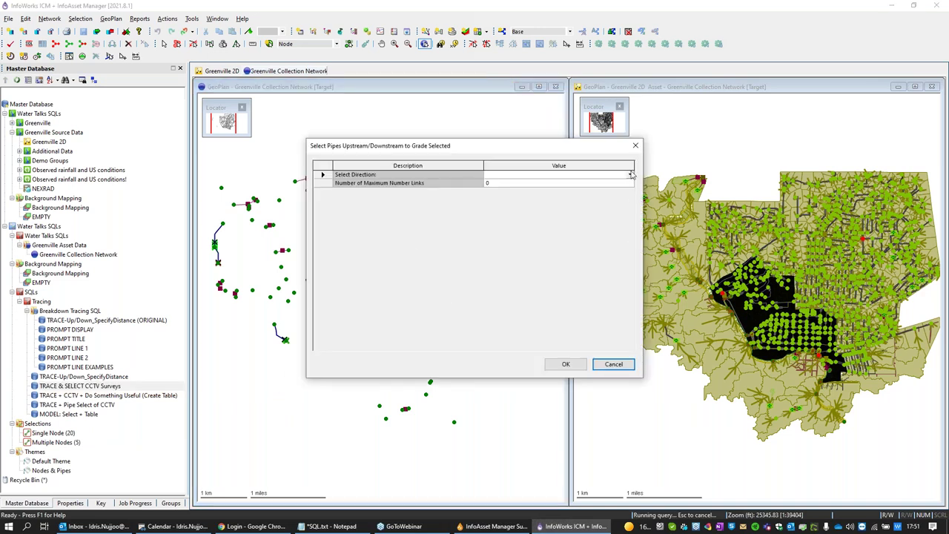
click(631, 178)
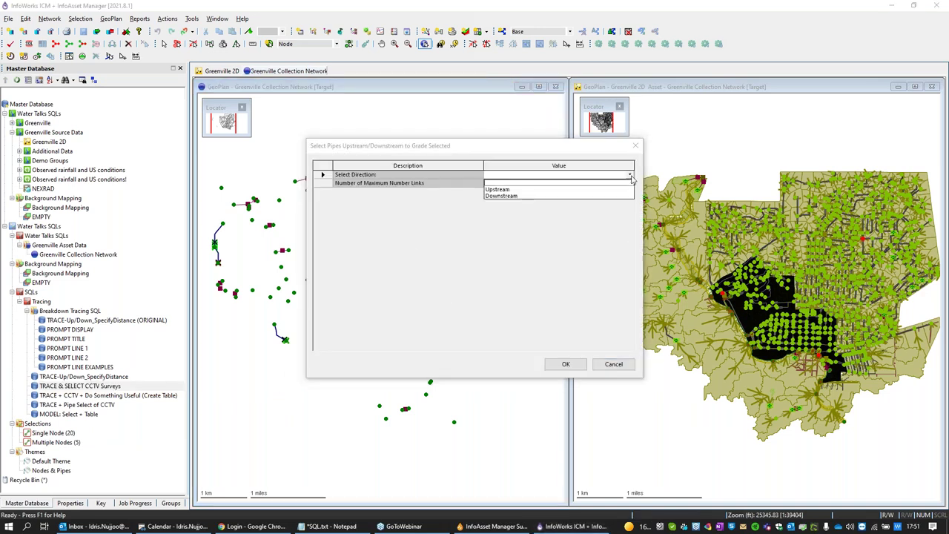
click(542, 189)
click(506, 184)
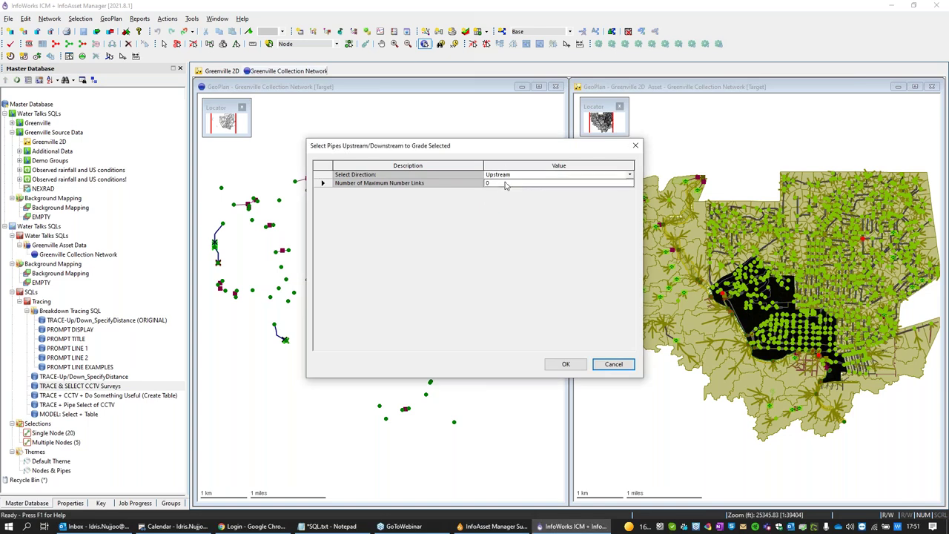
text(5)
click(564, 364)
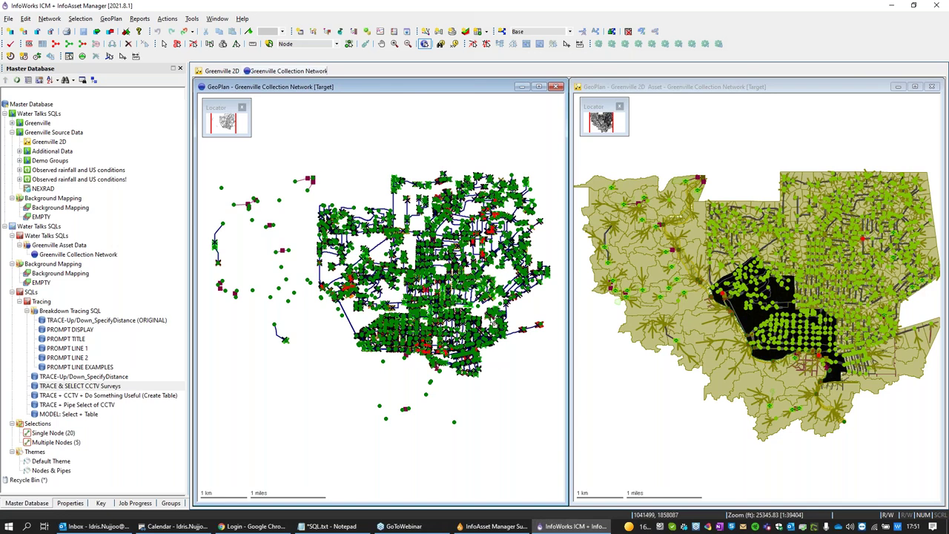
scroll(447, 347, up, 3)
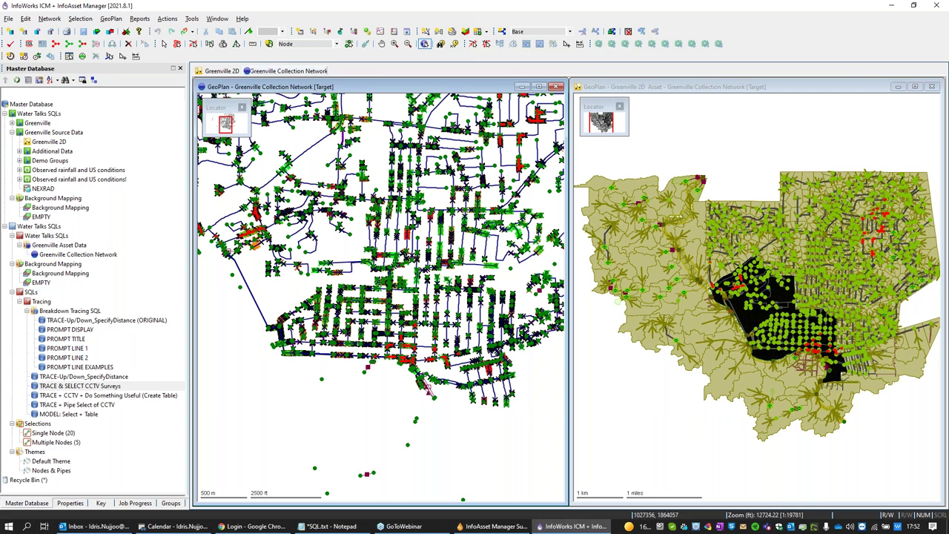
click(109, 386)
double_click(109, 386)
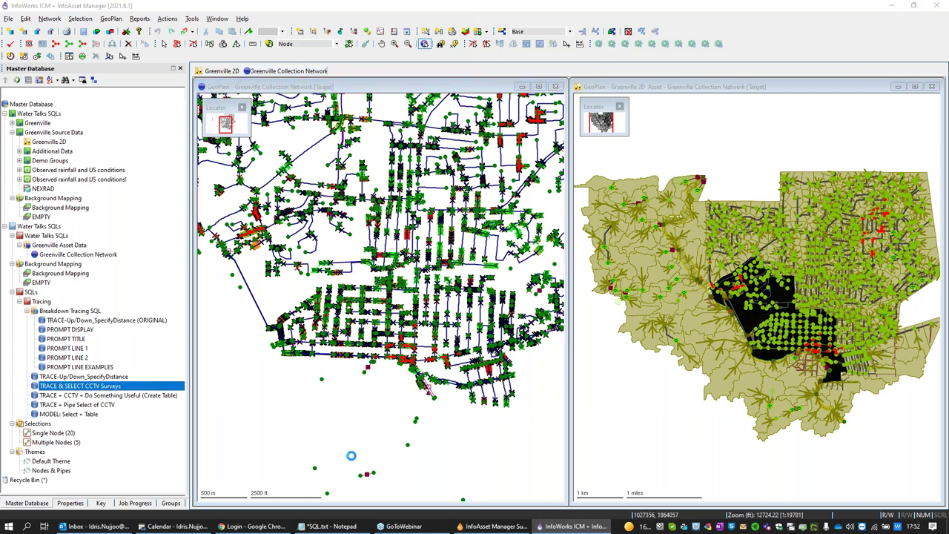
drag(514, 292, 525, 394)
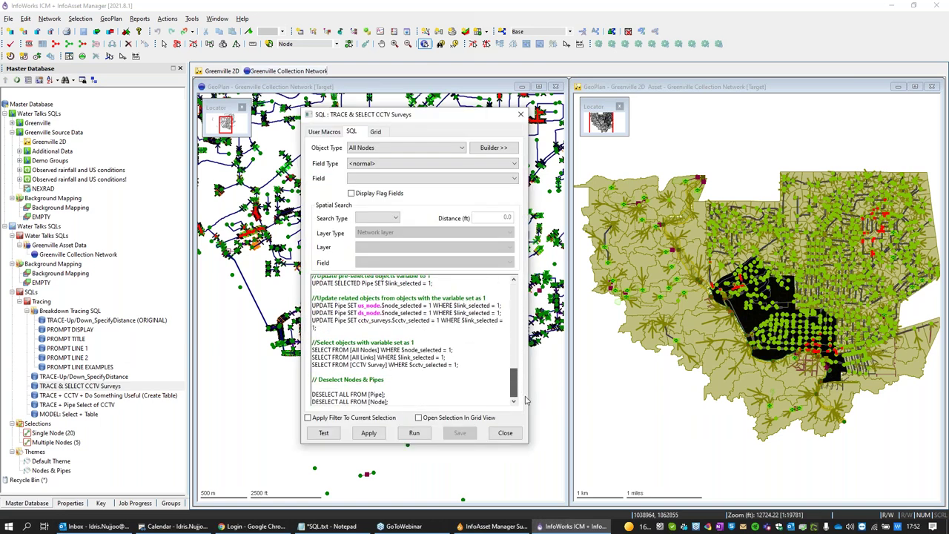
drag(389, 401, 311, 393)
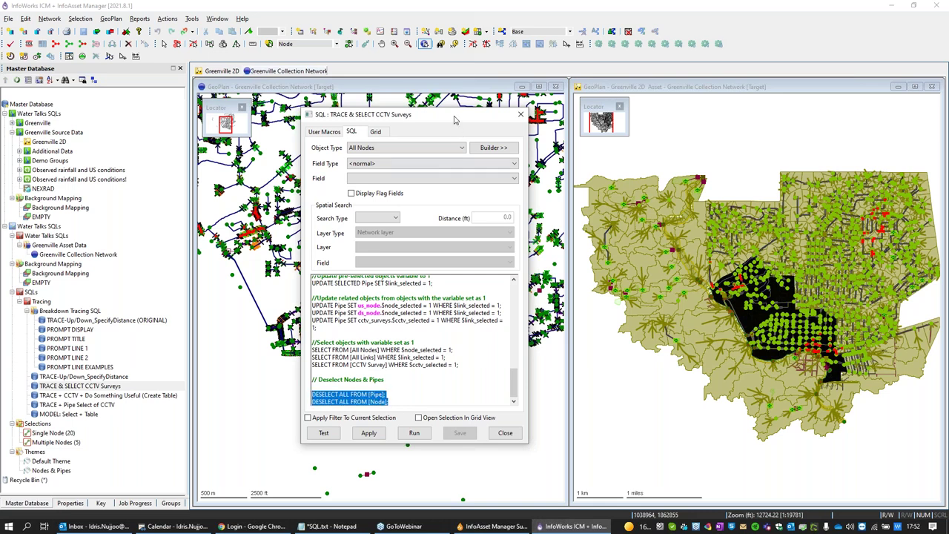
drag(457, 123, 709, 141)
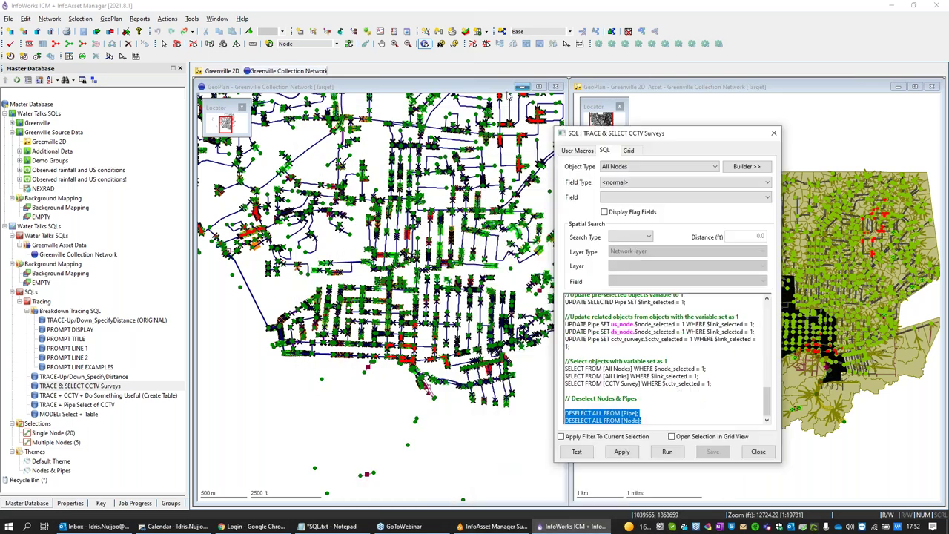
drag(589, 138, 344, 141)
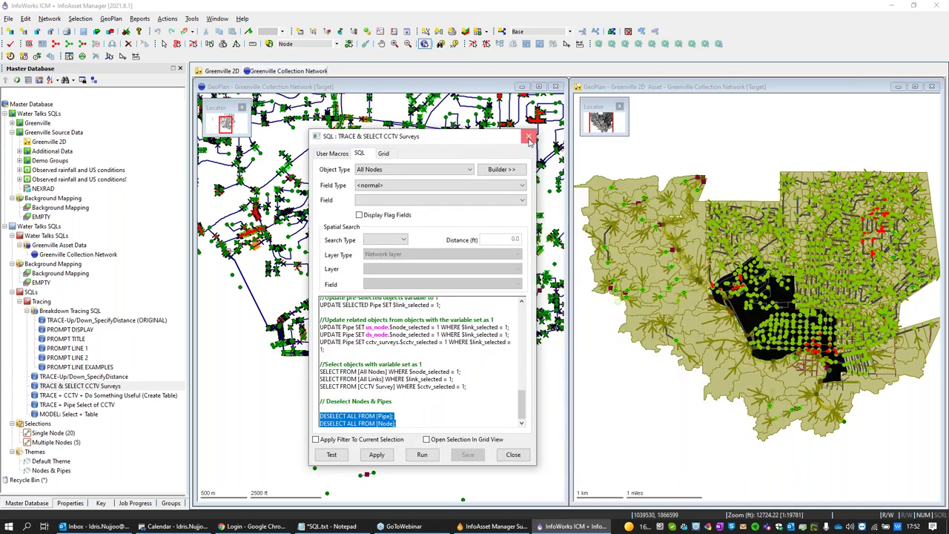
click(527, 137)
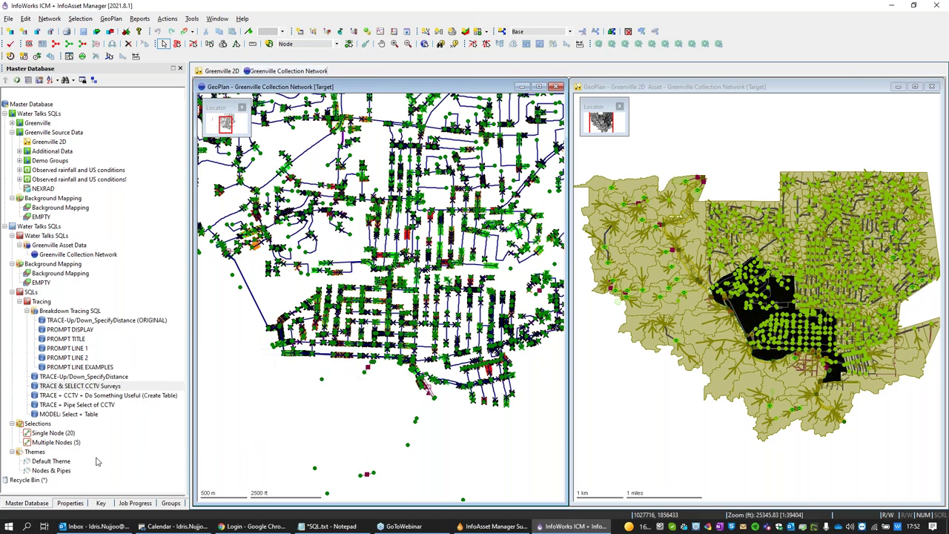
Step: Zoom the map to the whole network and load the Multiple Nodes (5) selection
click(77, 396)
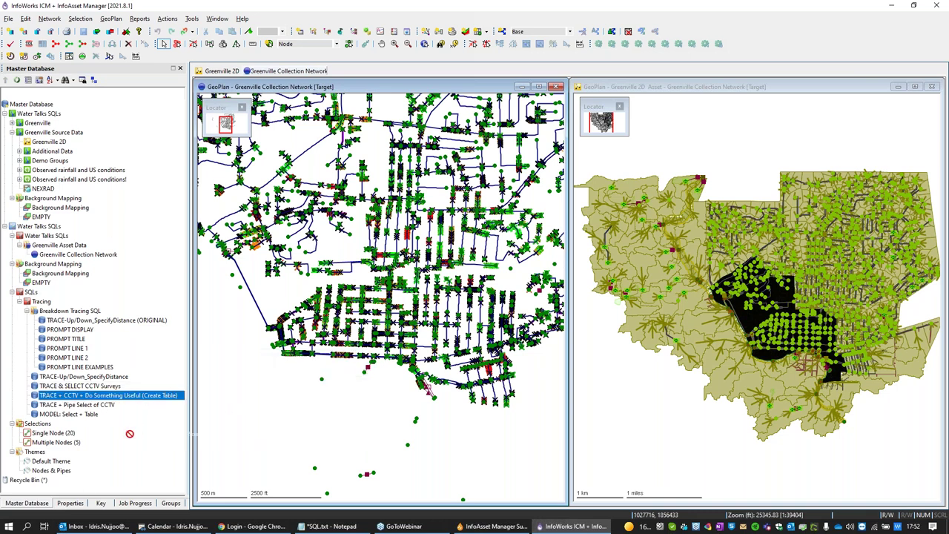
scroll(297, 391, down, 1)
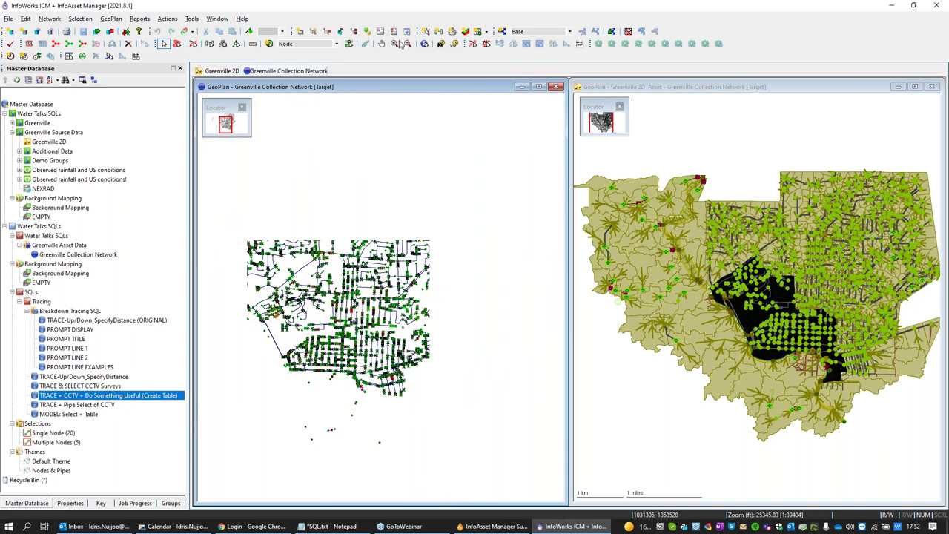
right_click(430, 129)
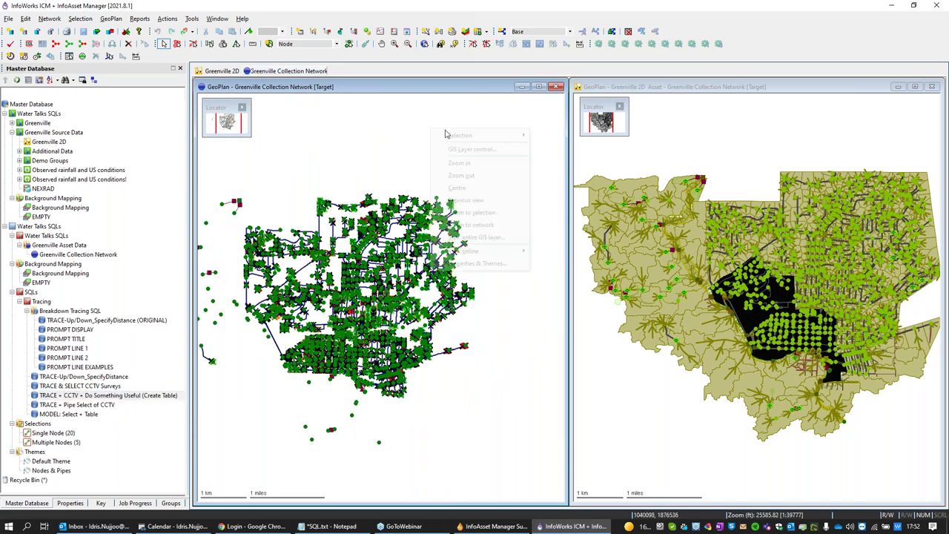
click(493, 226)
click(52, 452)
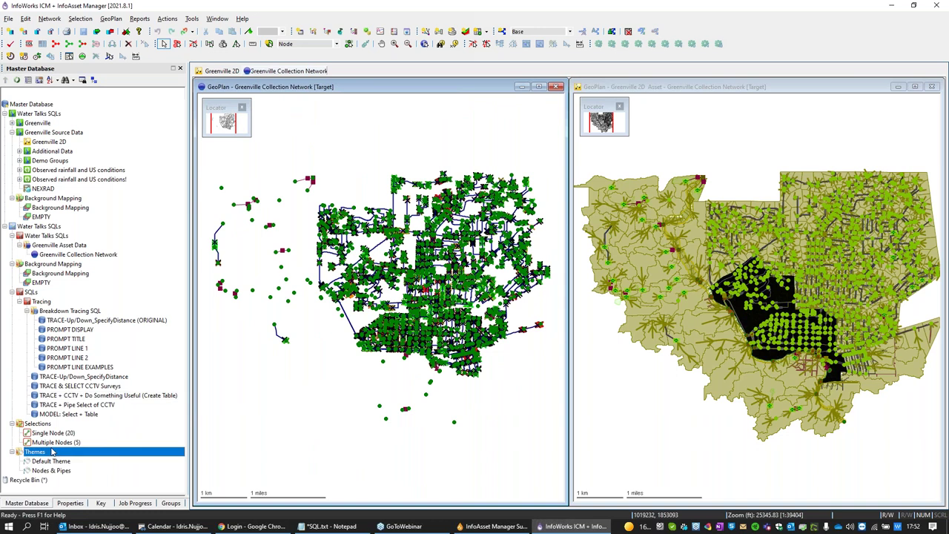
drag(74, 438, 259, 430)
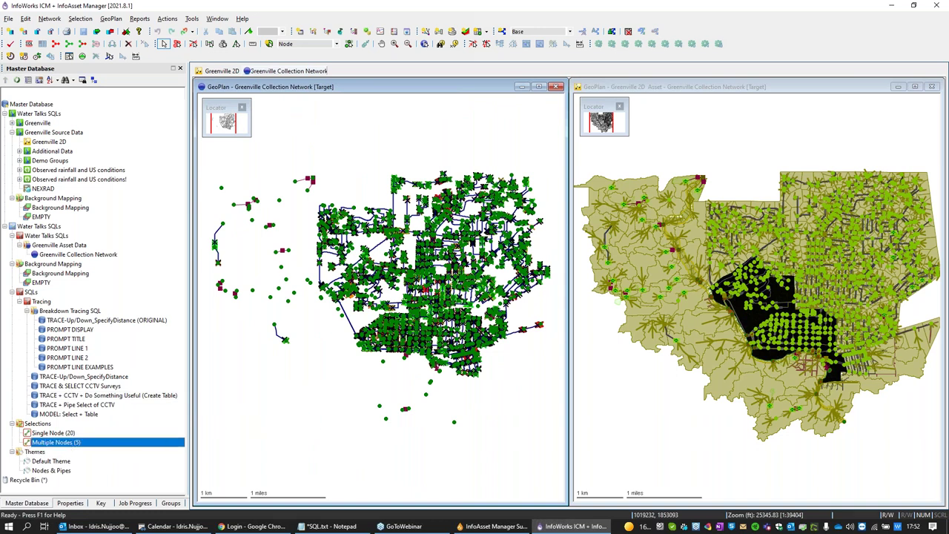
Step: Open the TRACE + CCTV + Do Something Useful (Create Table) query and review its deselect and table-building lines
click(69, 397)
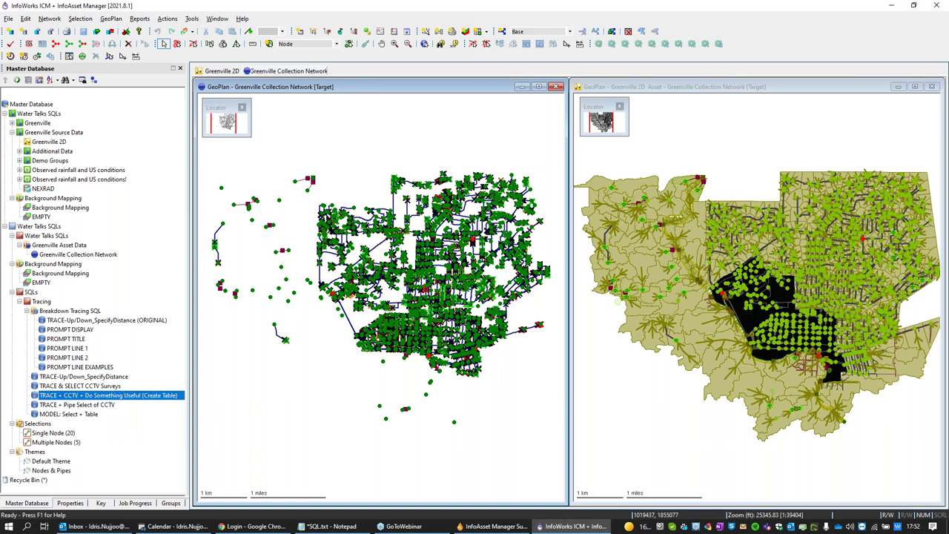
double_click(107, 395)
drag(334, 104, 121, 72)
drag(291, 255, 294, 338)
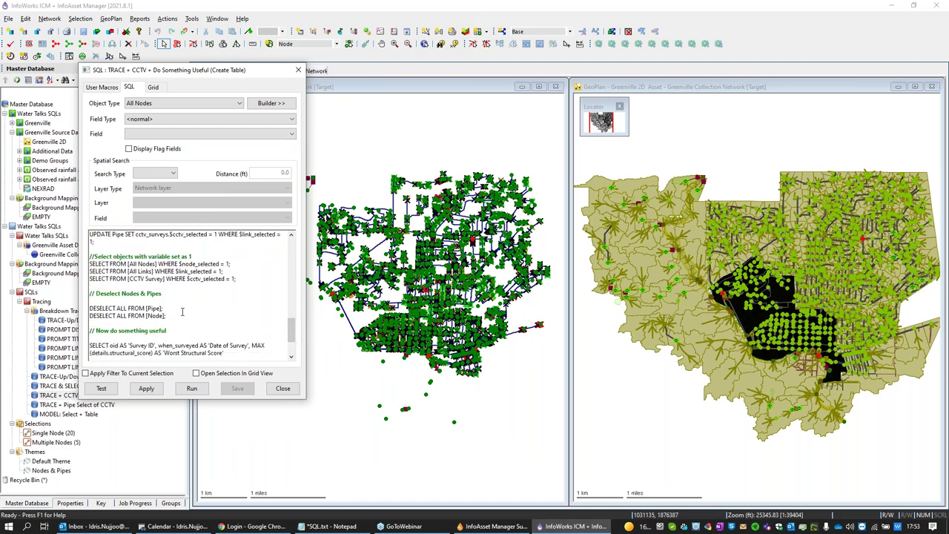
drag(167, 317, 94, 308)
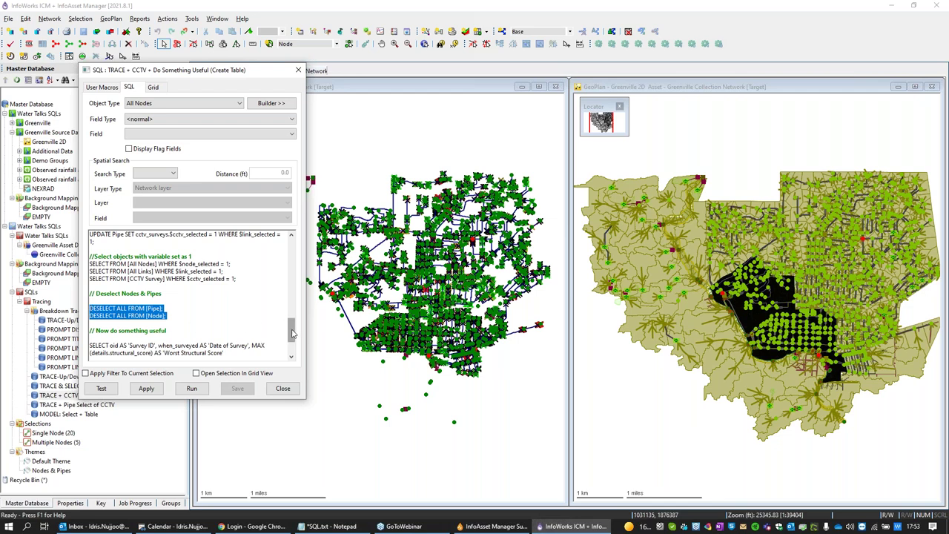
drag(292, 333, 292, 344)
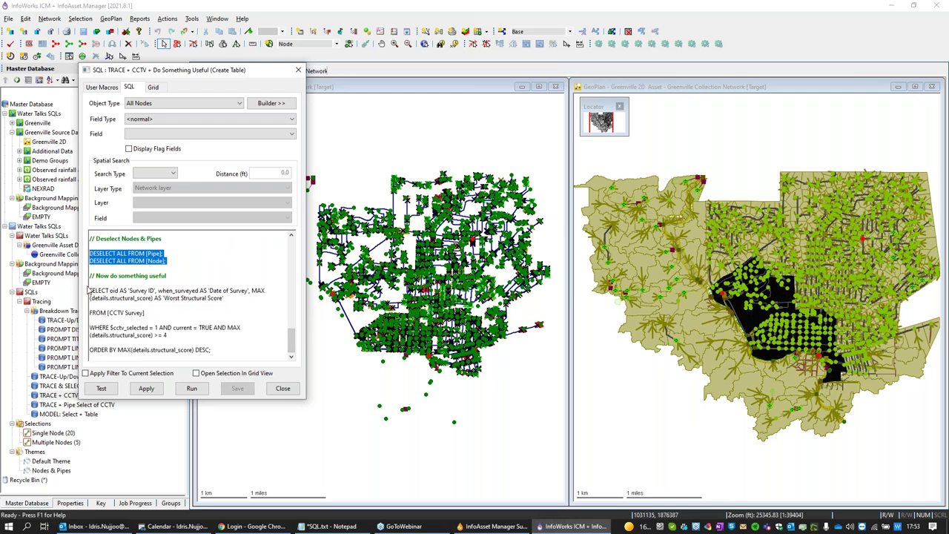
drag(91, 289, 218, 354)
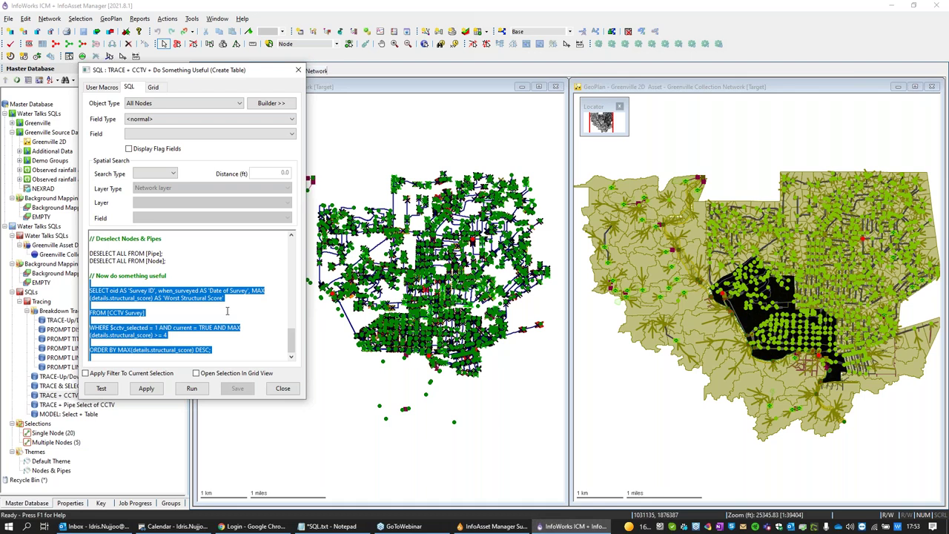
click(172, 334)
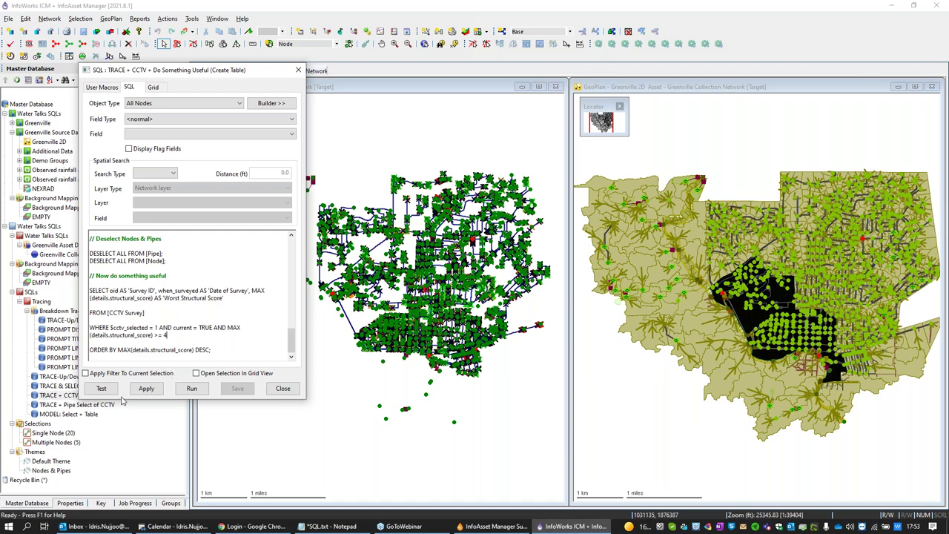
Step: Apply the Create Table query upstream over 5 links, listing surveys with worst structural score 4 or more
click(153, 389)
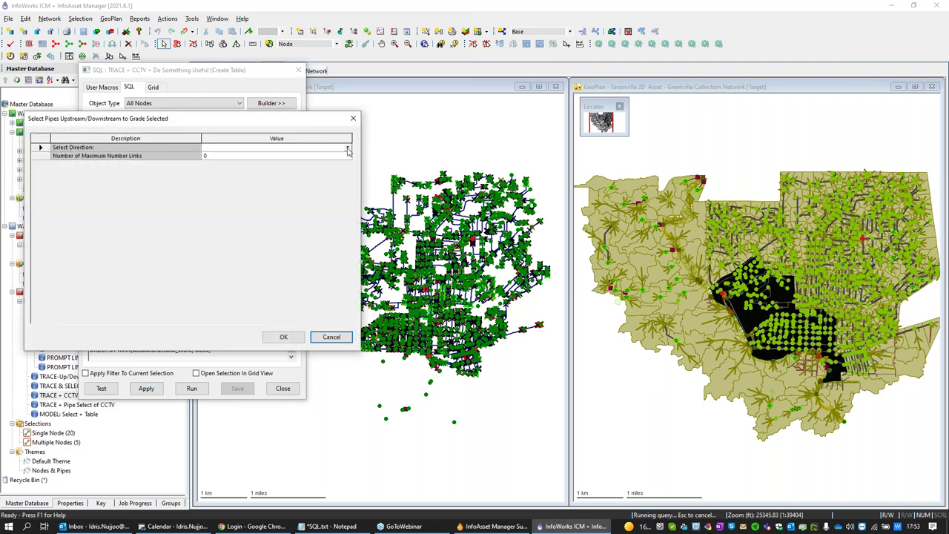
click(347, 151)
click(226, 162)
click(226, 157)
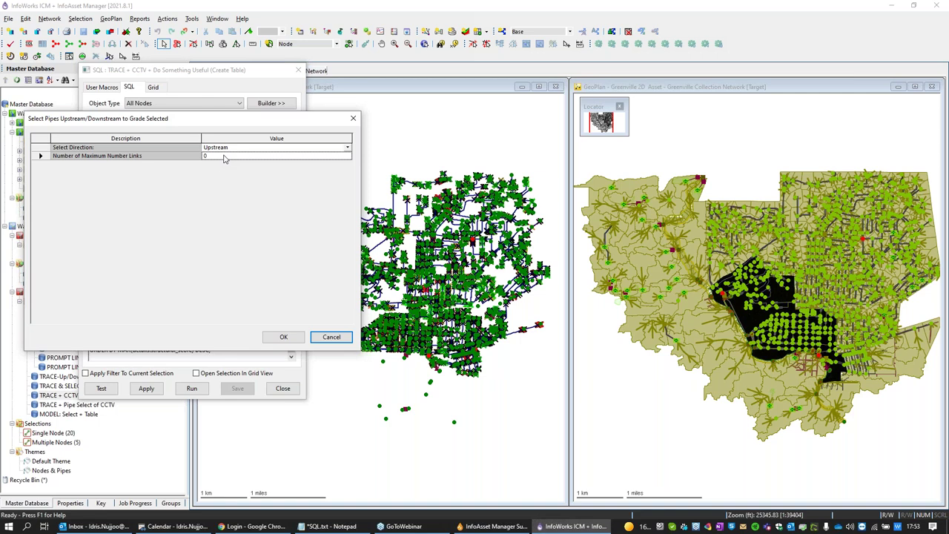
text(5)
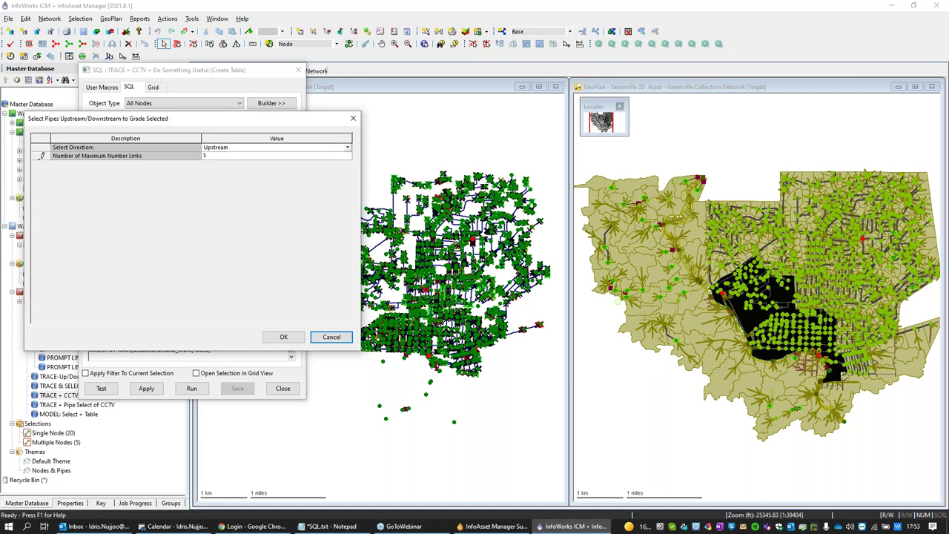
click(284, 337)
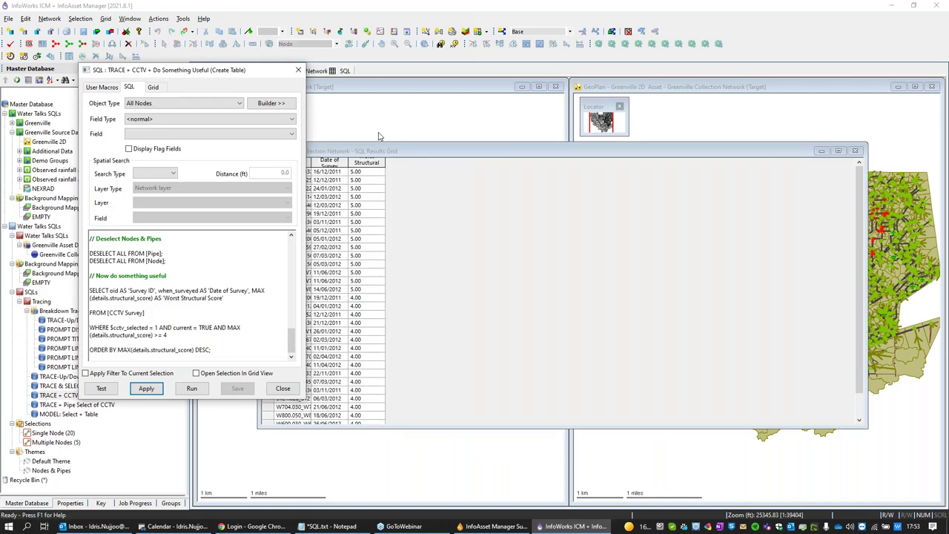
drag(378, 154, 738, 198)
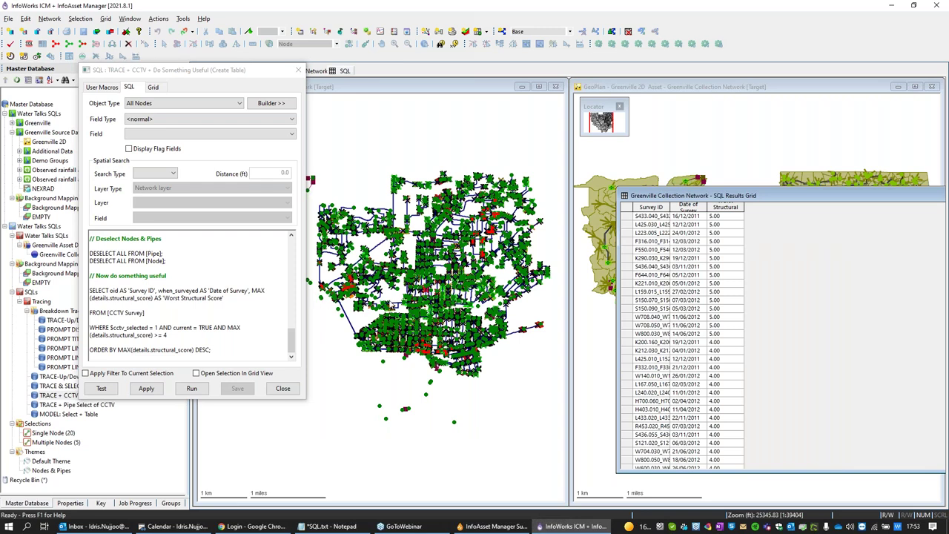
drag(664, 205, 394, 142)
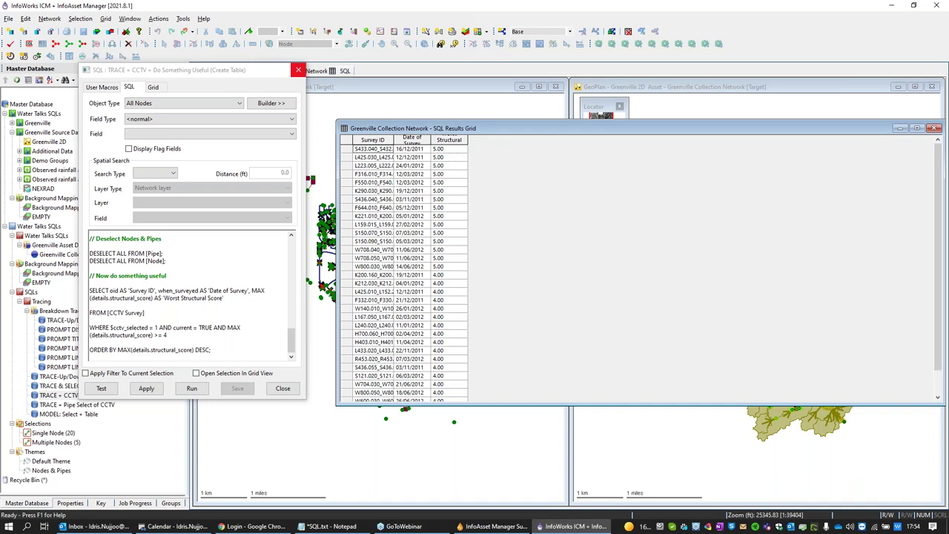
drag(450, 144, 451, 156)
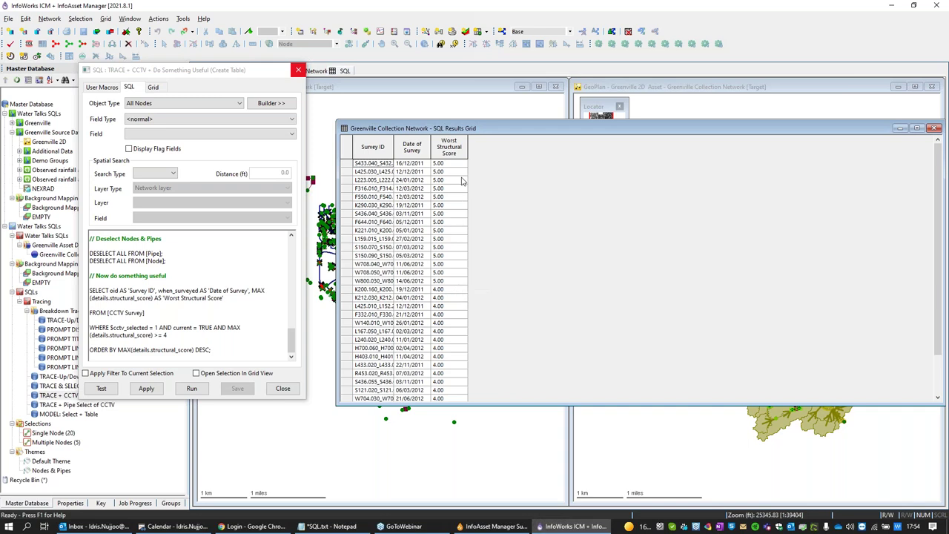
scroll(457, 297, down, 2)
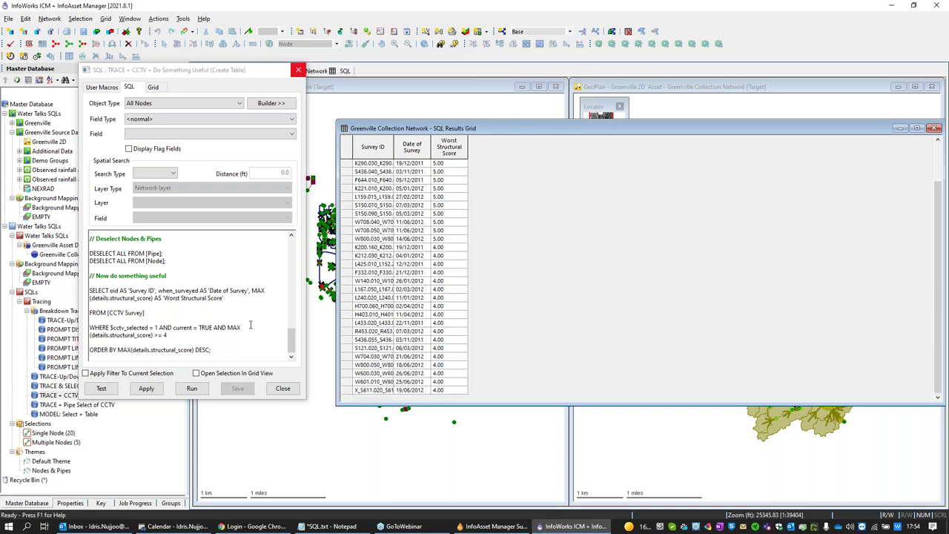
click(198, 347)
drag(196, 349, 211, 349)
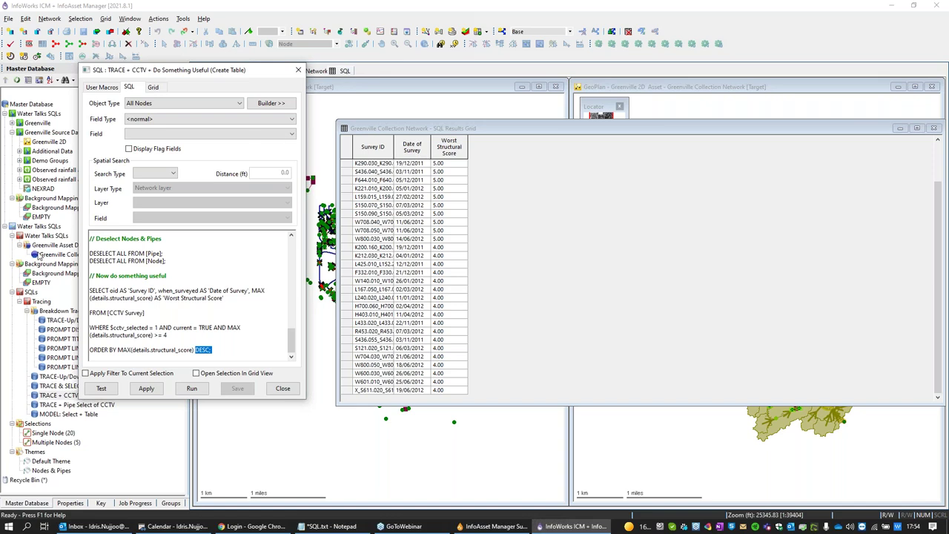
Step: Browse the context options of the Greenville Collection Network and Greenville 2D networks
right_click(41, 256)
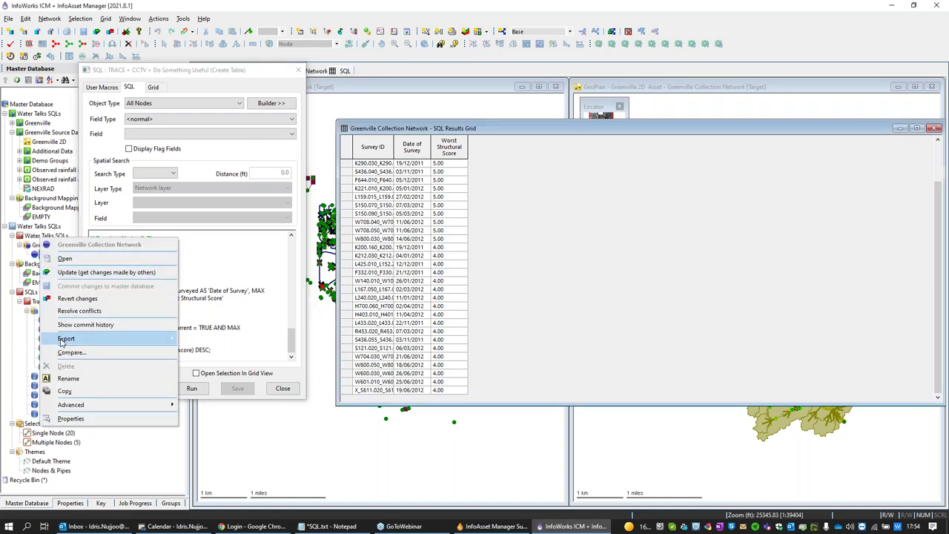
mouse_move(63, 341)
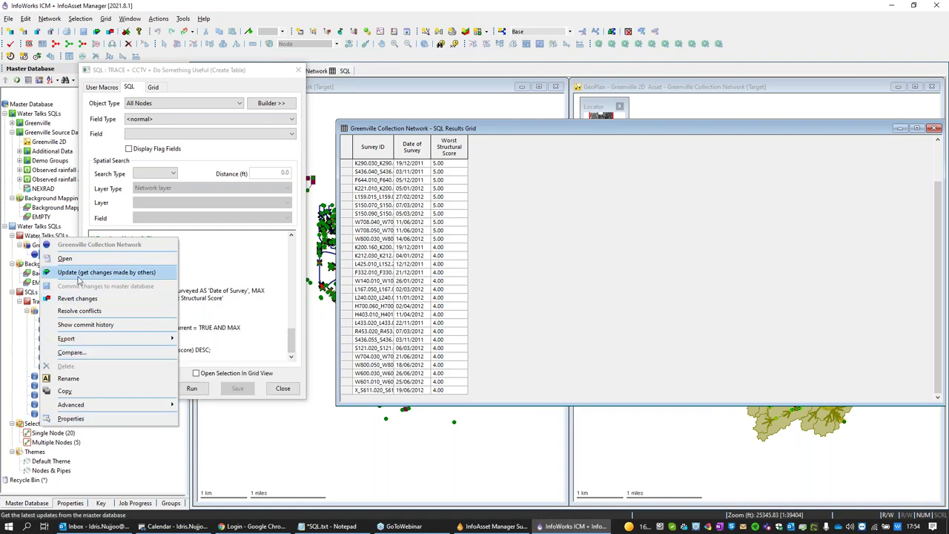
click(51, 142)
right_click(50, 141)
mouse_move(84, 230)
click(174, 82)
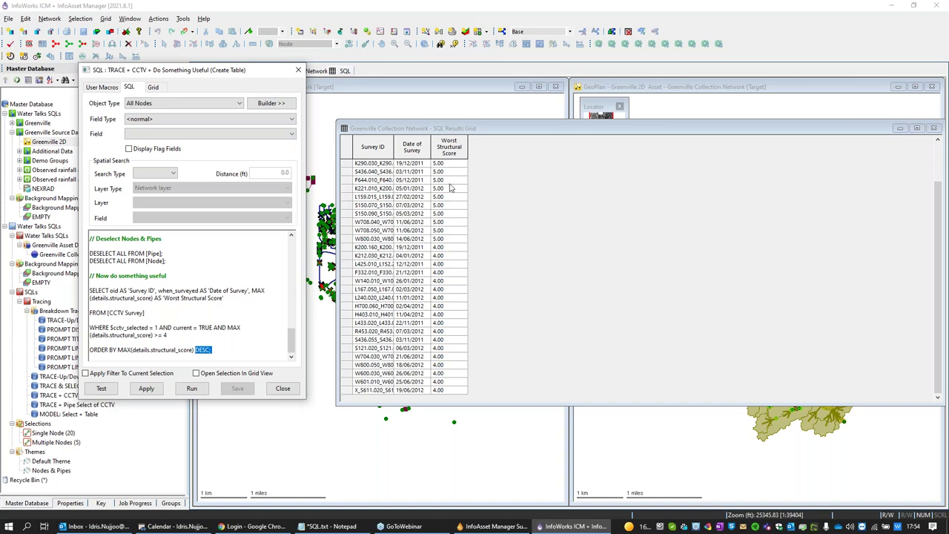
Step: Close the survey scores table and the Create Table query editor
drag(501, 134, 404, 207)
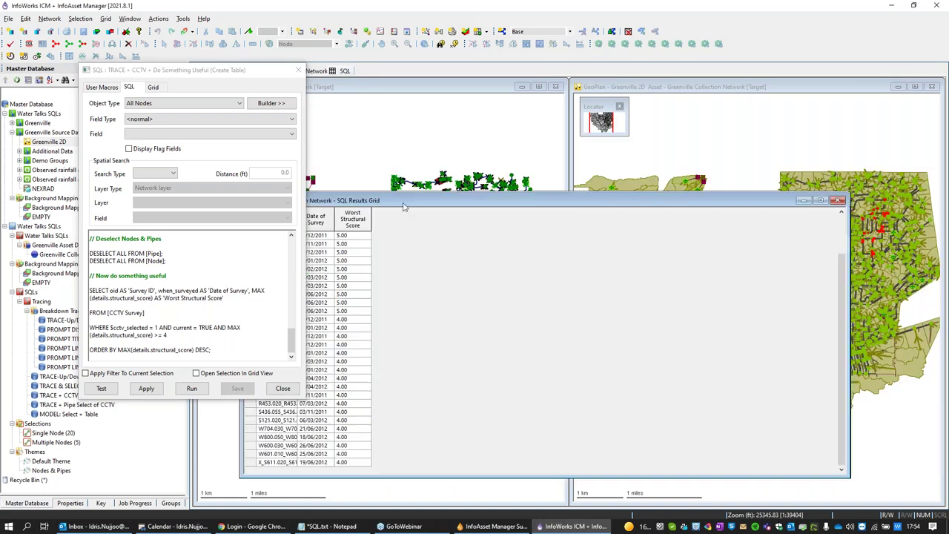
click(838, 200)
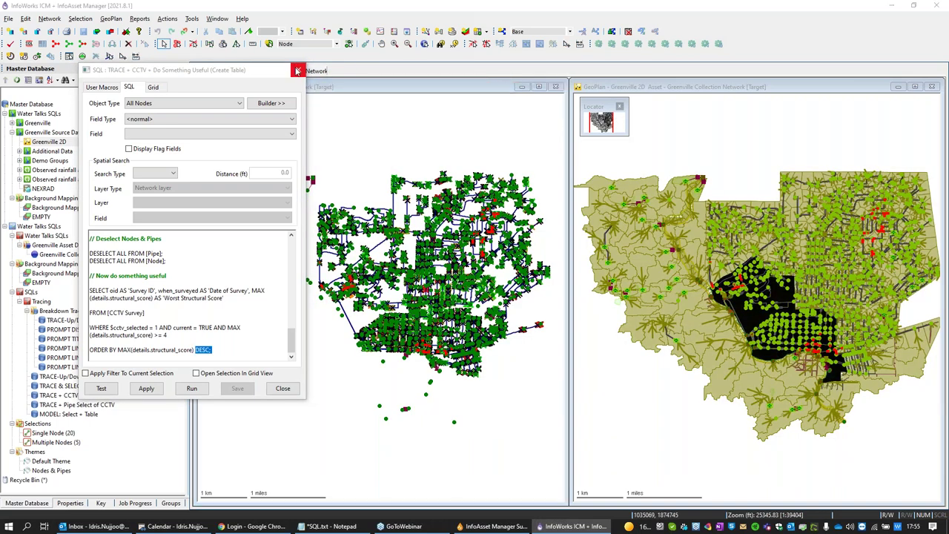
click(297, 70)
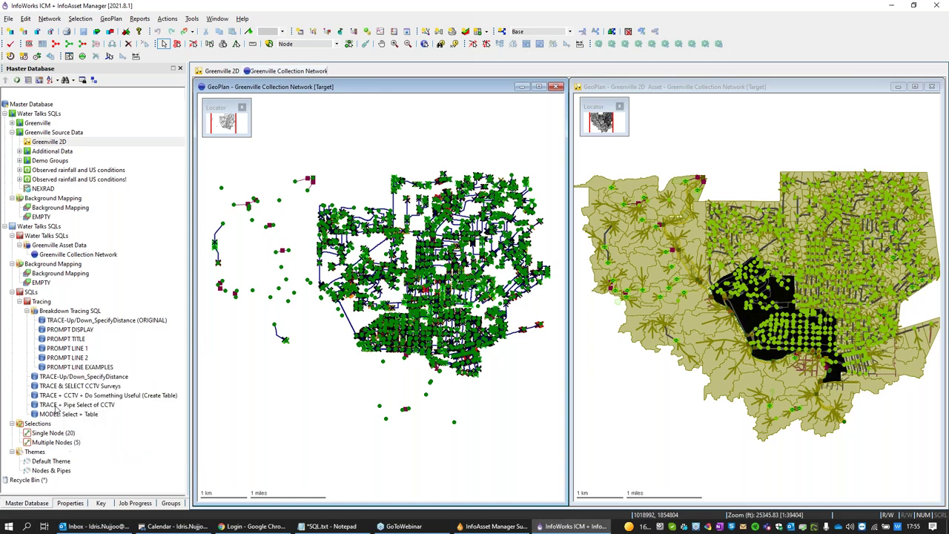
Step: Run TRACE + Pipe Select of CCTV on the collection map, upstream with a maximum of 5 links
click(56, 406)
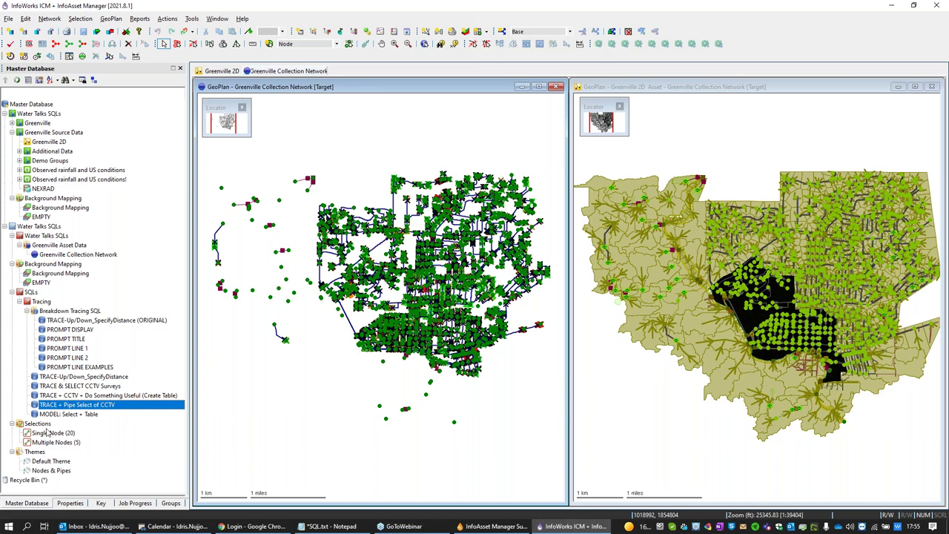
click(49, 442)
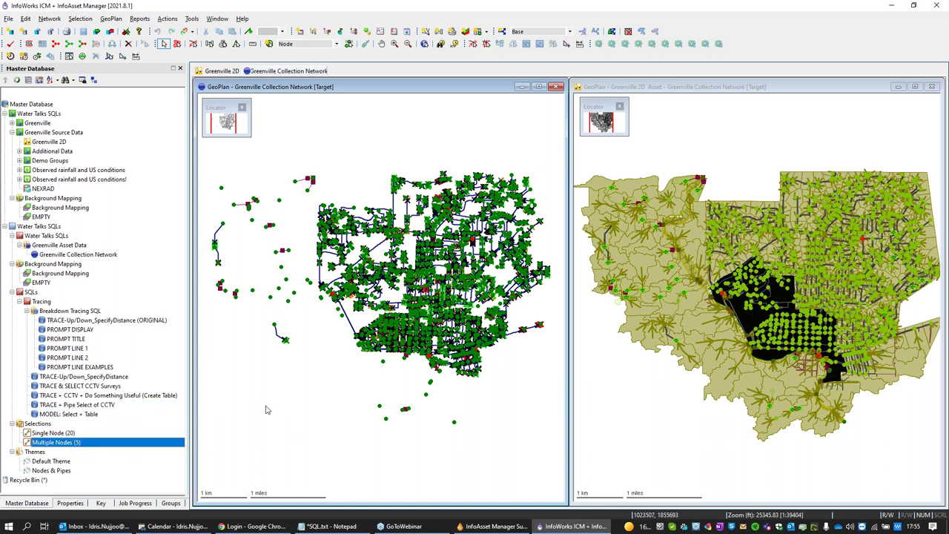
mouse_move(86, 407)
mouse_down()
mouse_move(252, 423)
mouse_move(259, 441)
mouse_up()
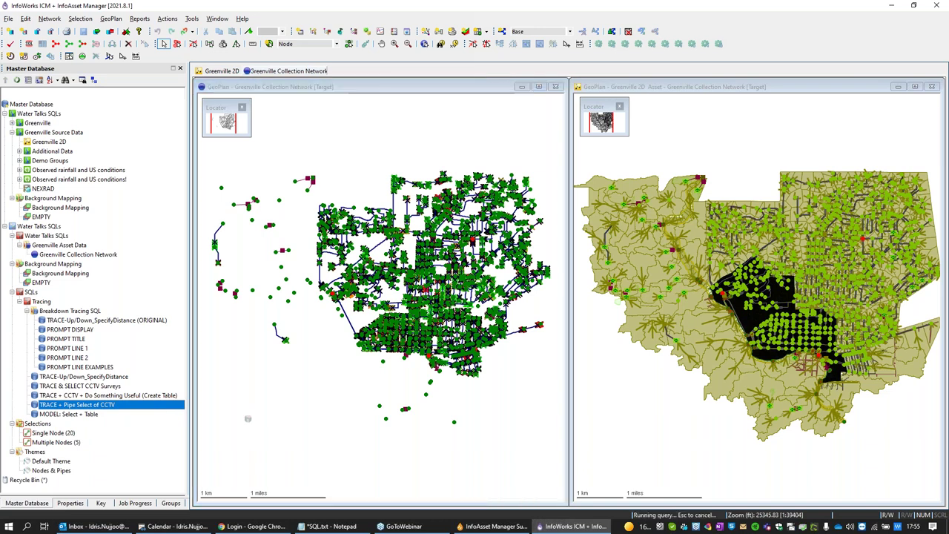
click(628, 175)
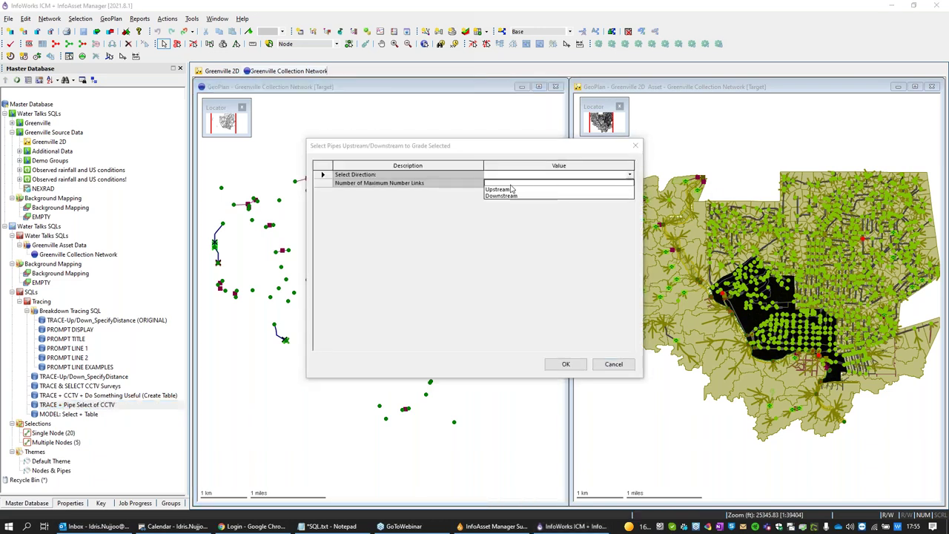
click(507, 186)
click(508, 184)
text(5)
click(565, 364)
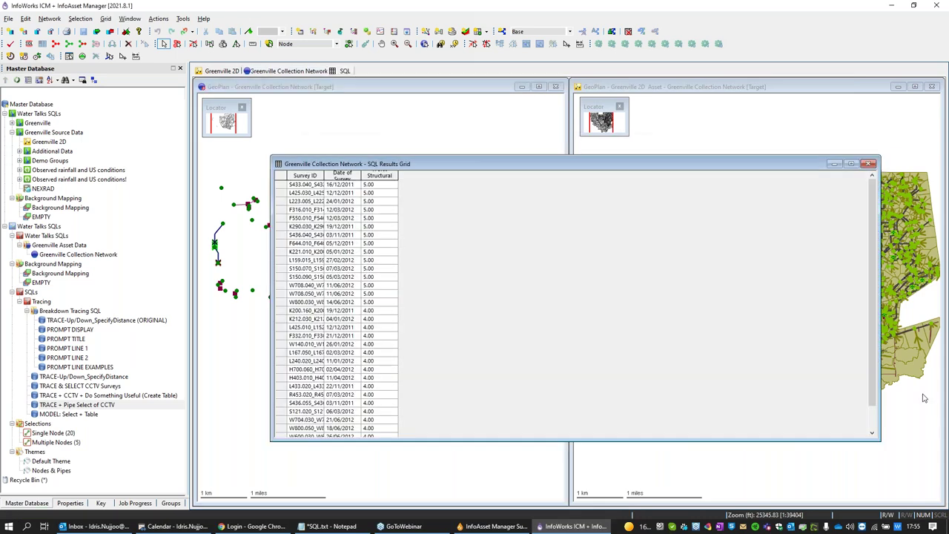
Step: Narrow the survey scores table, park it at the top left, and activate the Greenville 2D map
drag(365, 166, 652, 134)
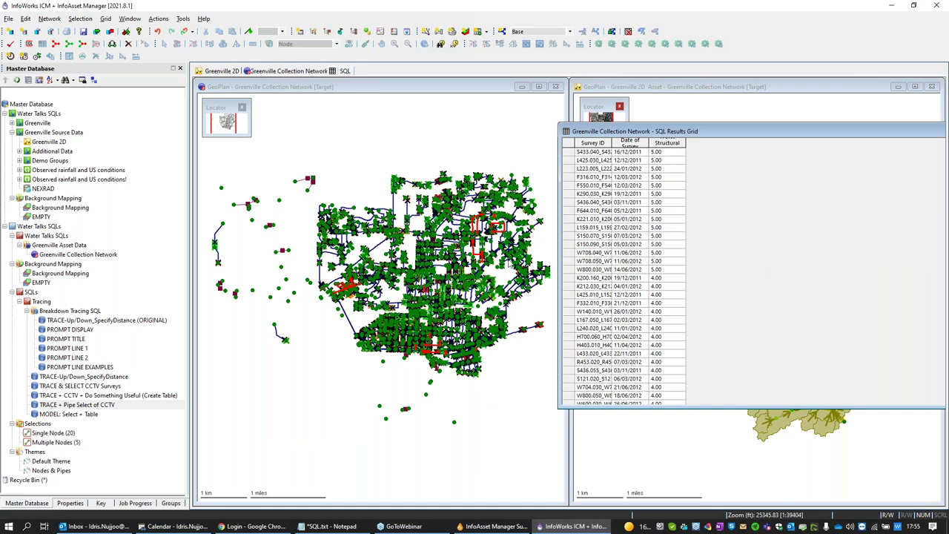
double_click(622, 133)
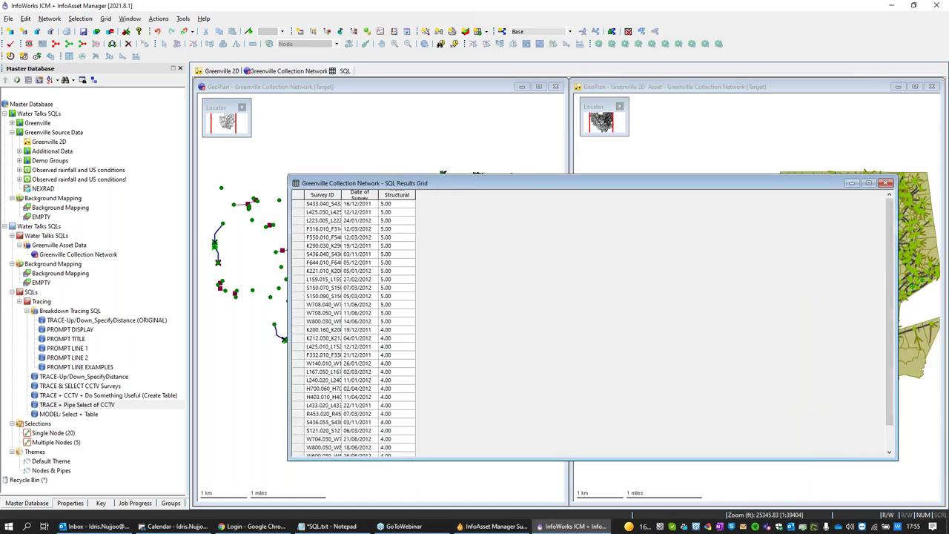
drag(894, 265, 445, 267)
drag(362, 184, 278, 117)
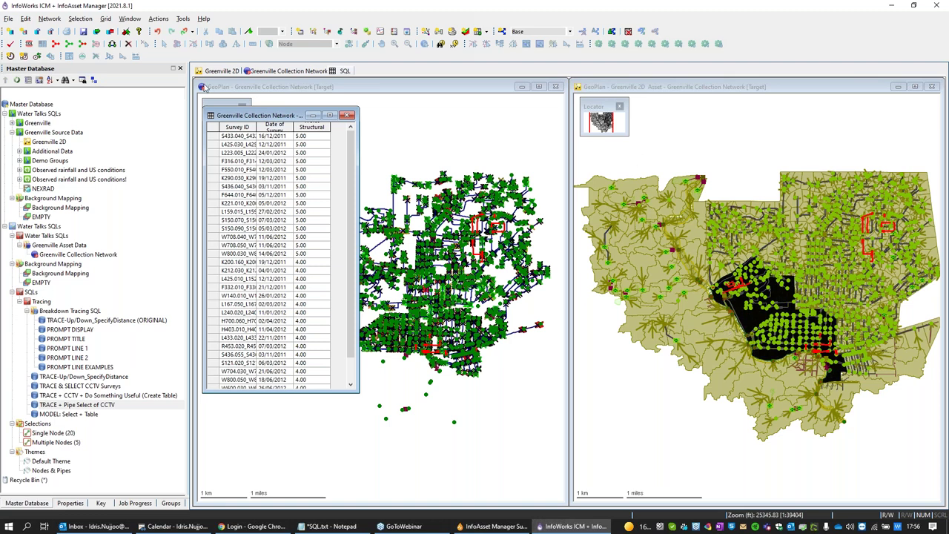
drag(245, 117, 260, 141)
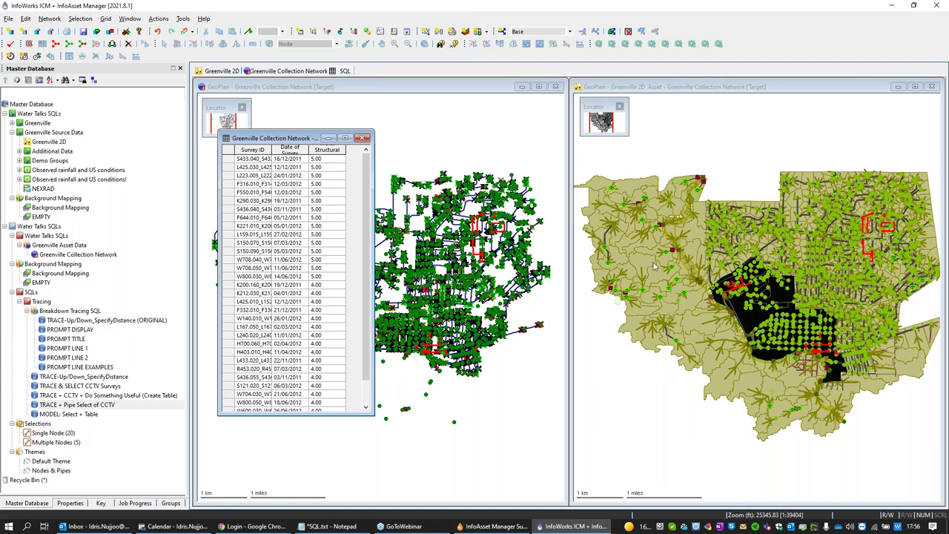
click(663, 89)
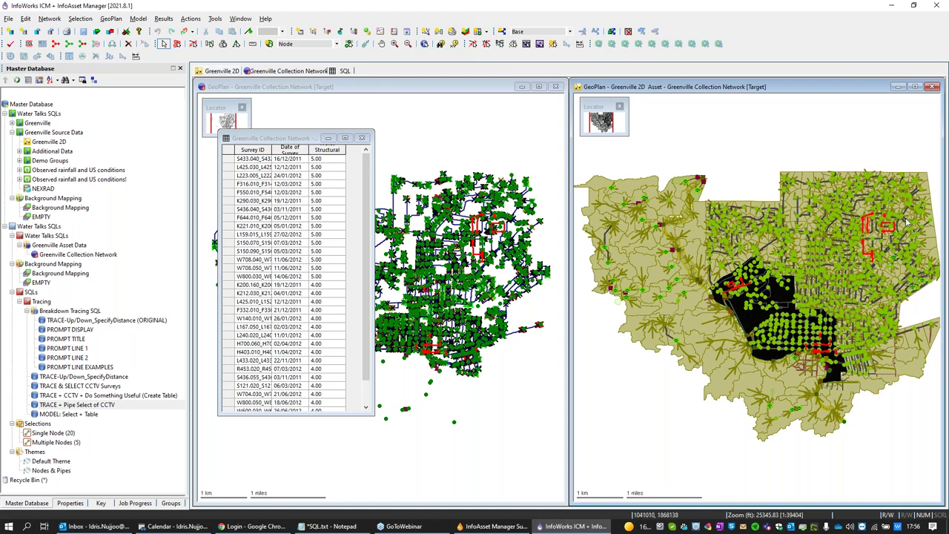
Step: Run MODEL: Select + Table on Greenville 2D and narrow the resulting pipe attribute table
click(86, 415)
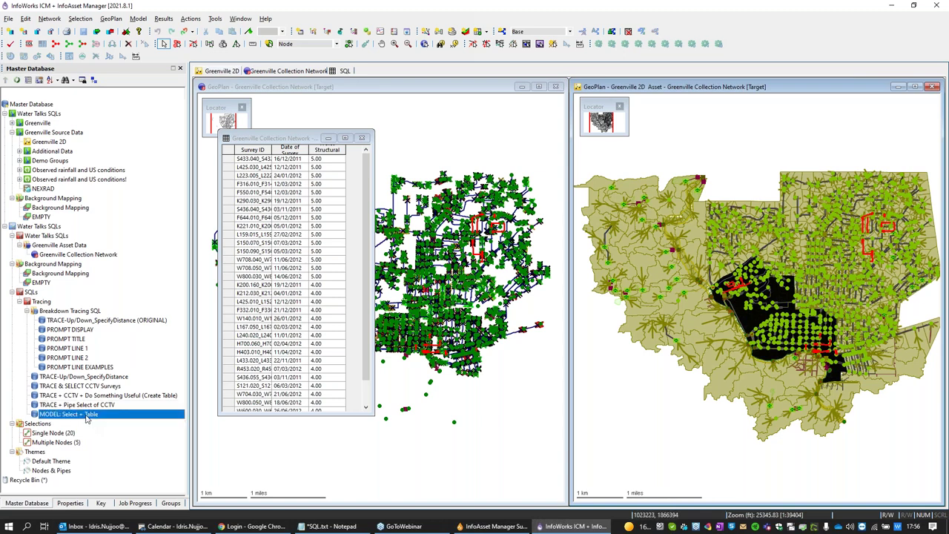
double_click(86, 415)
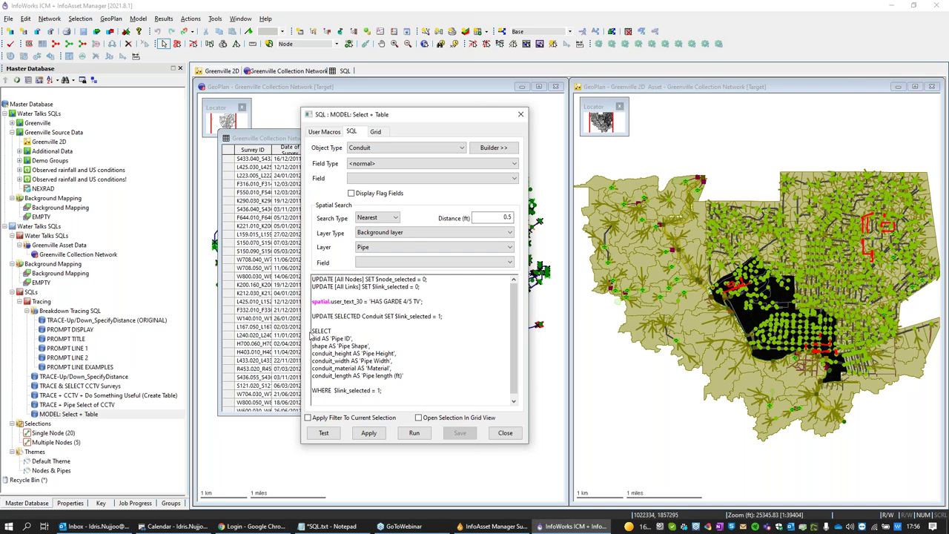
drag(312, 330, 335, 368)
click(407, 391)
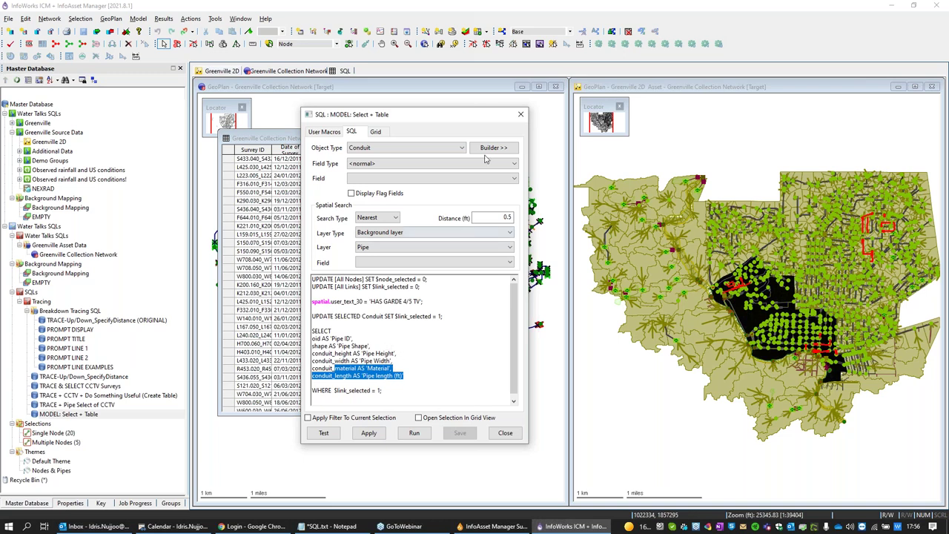
click(519, 115)
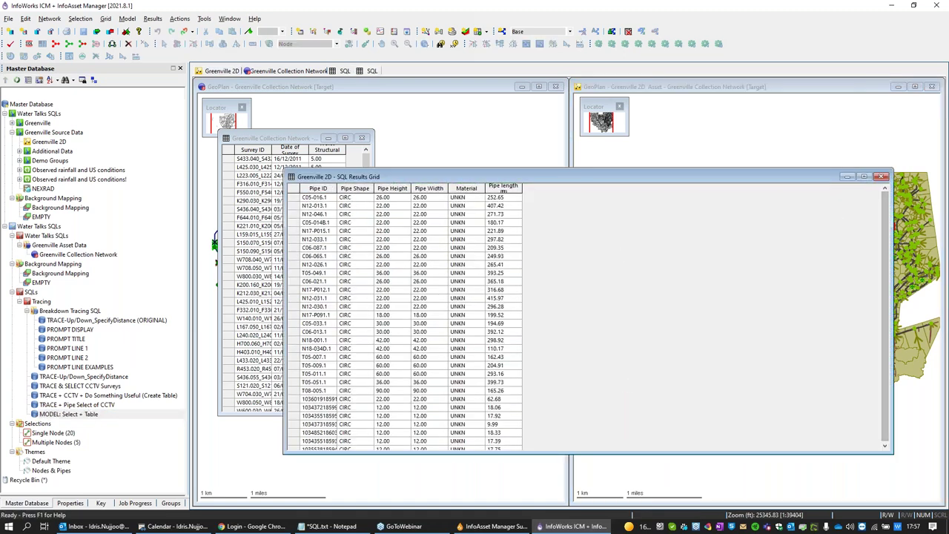
drag(893, 215, 557, 215)
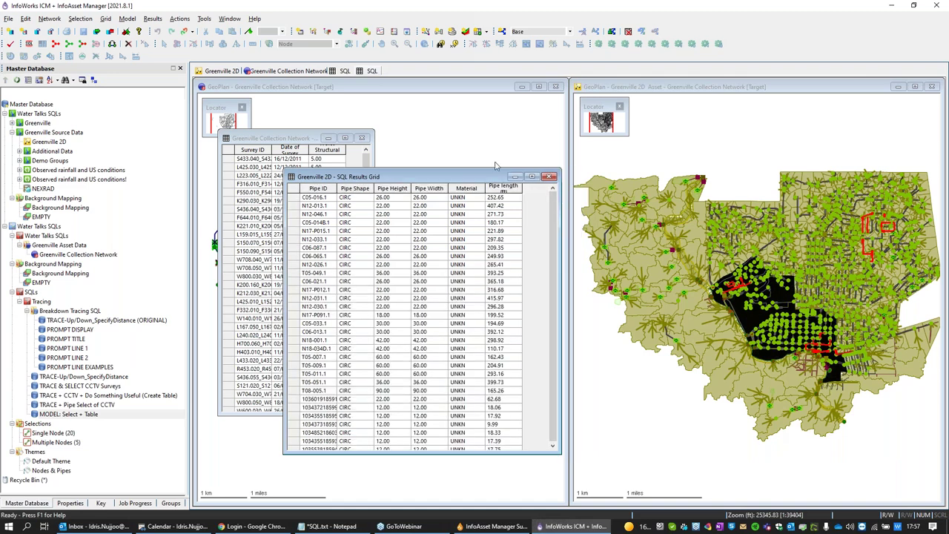
drag(453, 180, 659, 169)
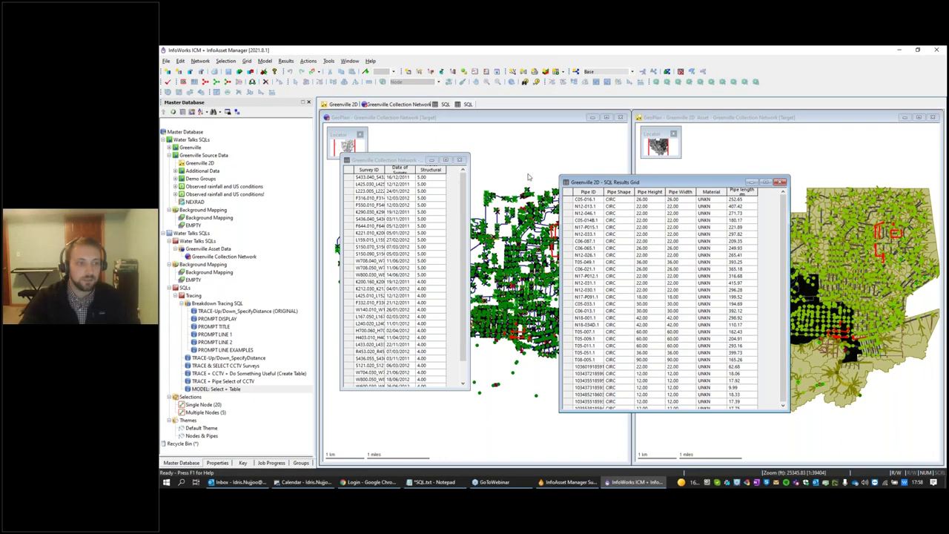
drag(641, 183, 644, 158)
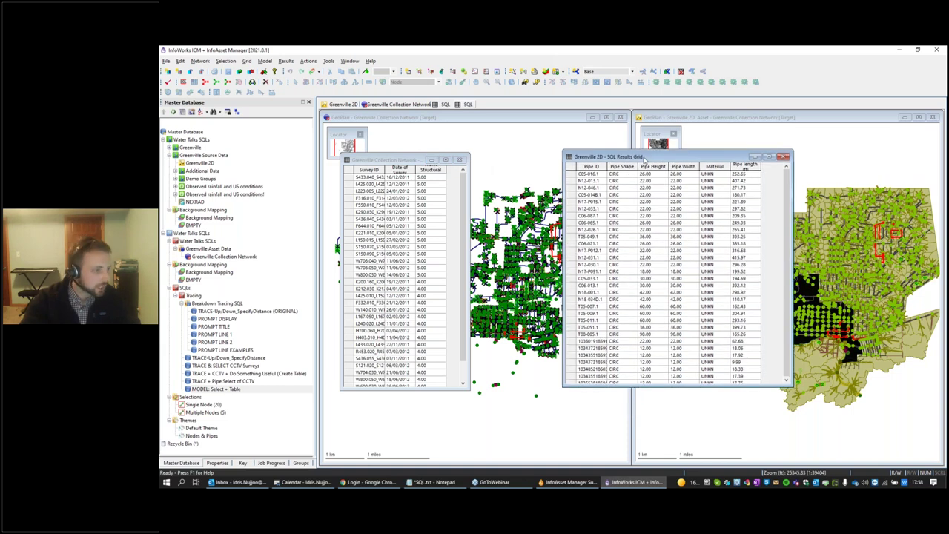